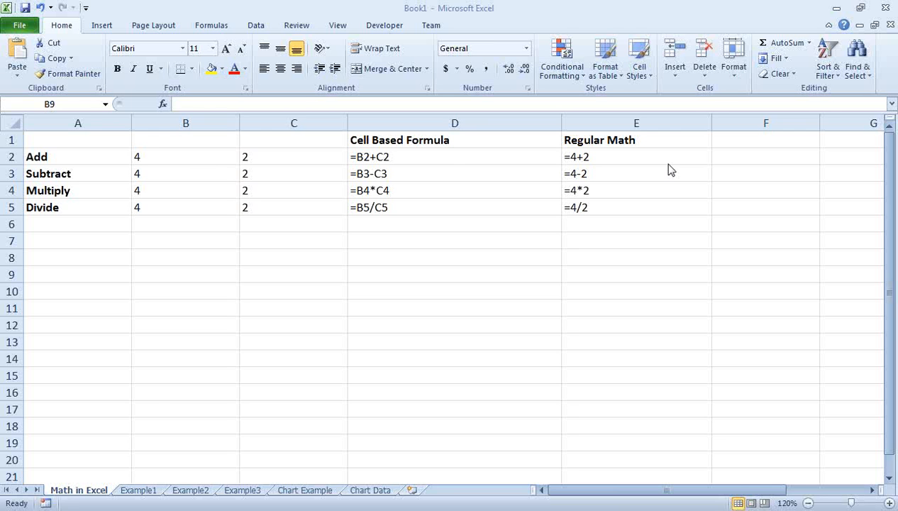
# Compare the Add row's formulas with their calculated results by switching the formula display off and back on
pyautogui.click(444, 150)
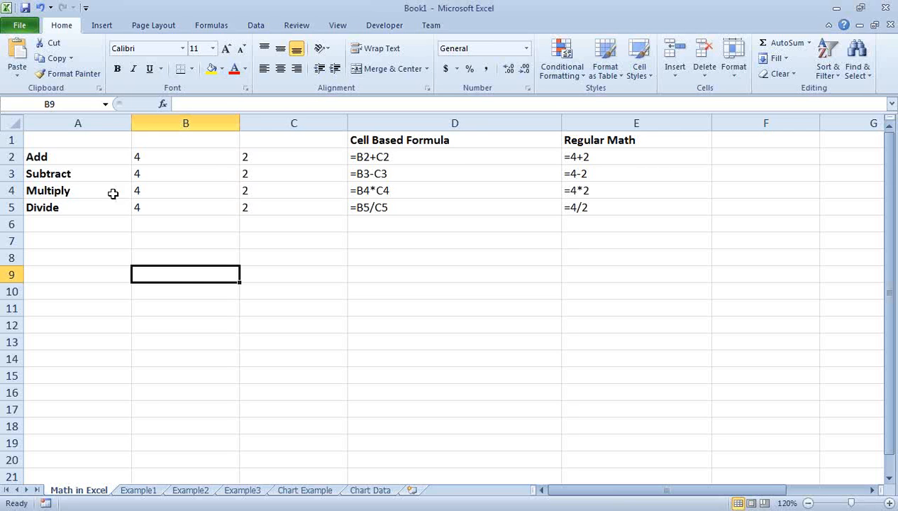
pyautogui.click(14, 157)
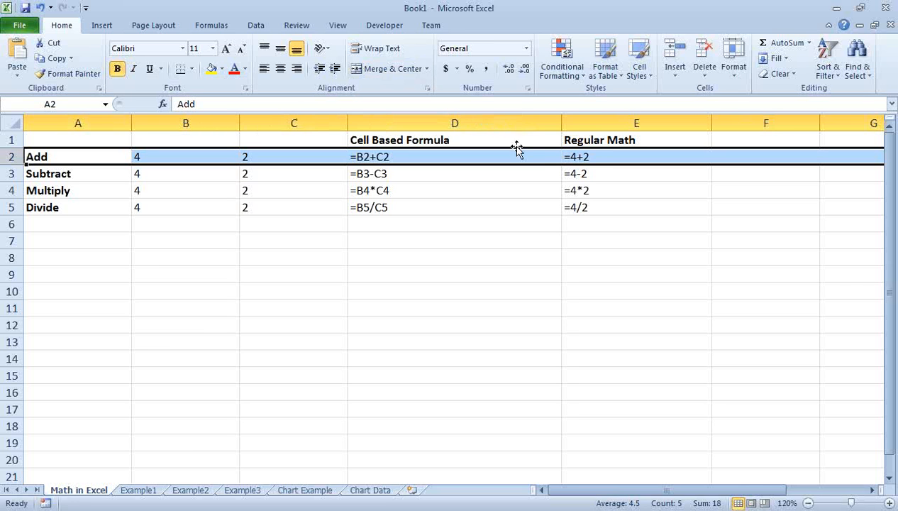
pyautogui.click(599, 157)
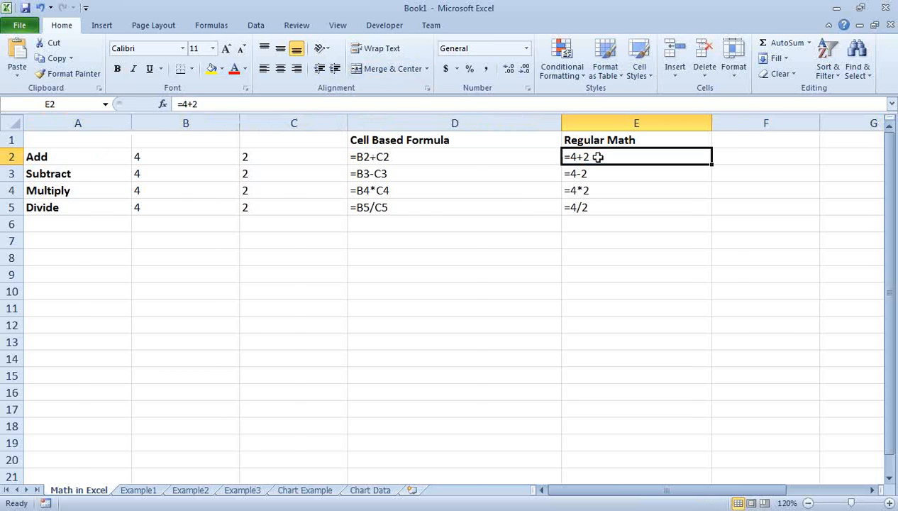
pyautogui.hotkey('ctrl', '`')
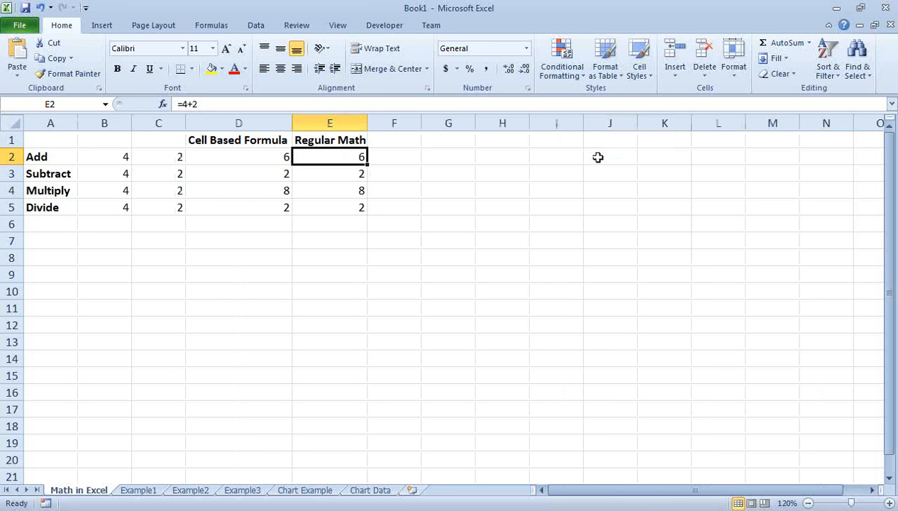
pyautogui.hotkey('ctrl', '`')
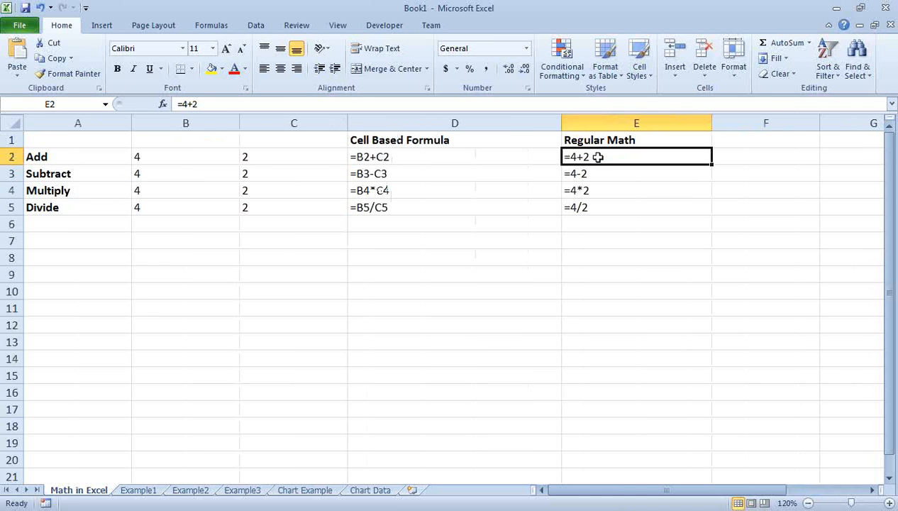
# Inspect which cells the addition formula in D2 references
pyautogui.press('Left')
pyautogui.press('F2')
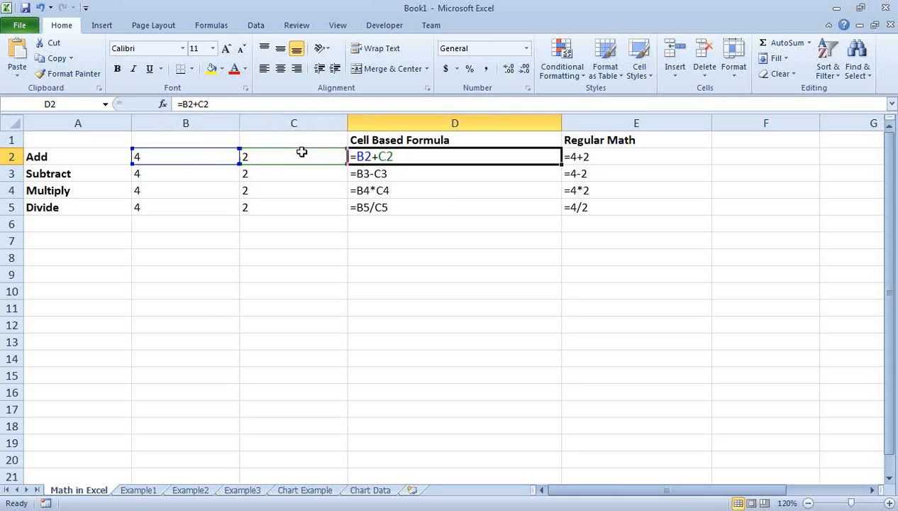
pyautogui.click(198, 139)
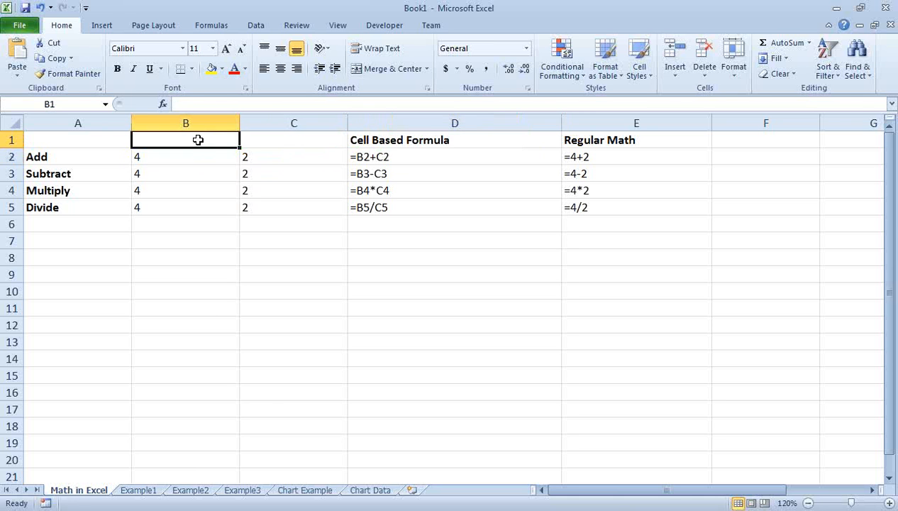
pyautogui.press('Right')
pyautogui.press('Left')
pyautogui.press('Left')
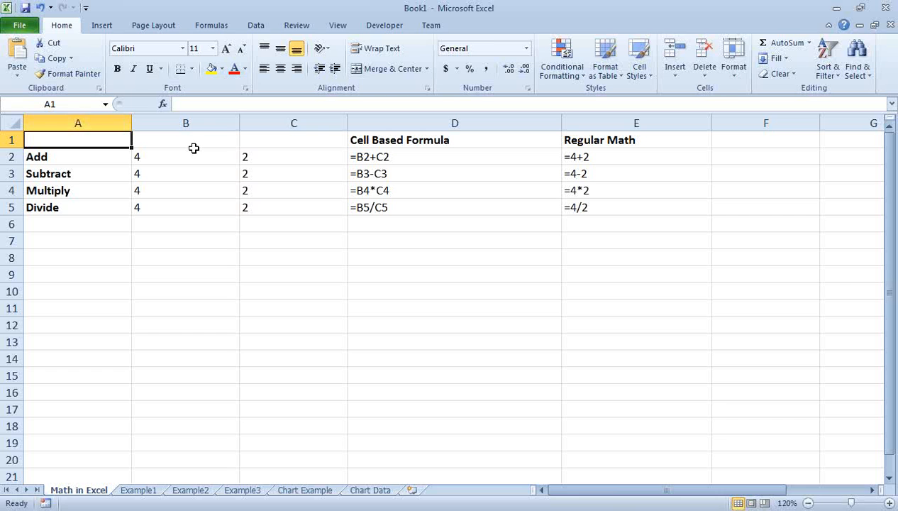
# Examine how the input cells B2 and C2 feed the cell-based formula in D2, compared with the typed-number formula in E2
pyautogui.click(194, 147)
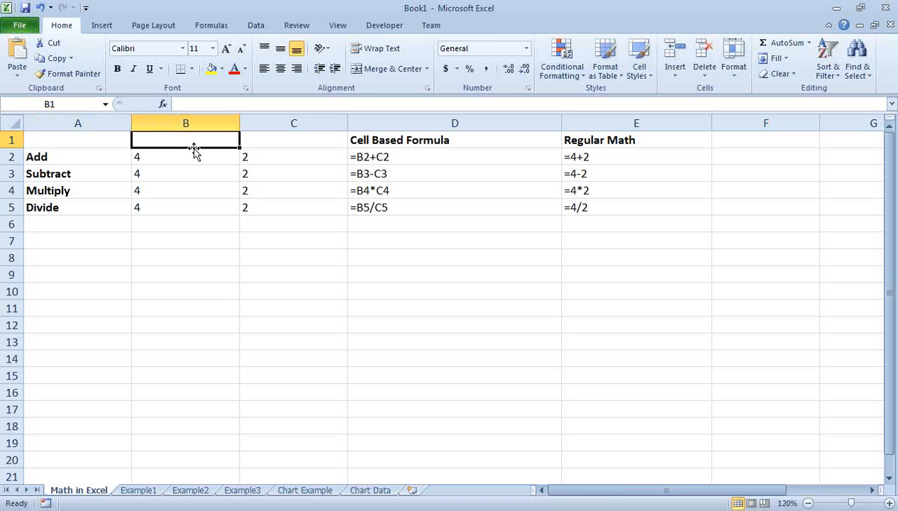
pyautogui.press('Down')
pyautogui.press('Right')
pyautogui.press('Right')
pyautogui.press('Left')
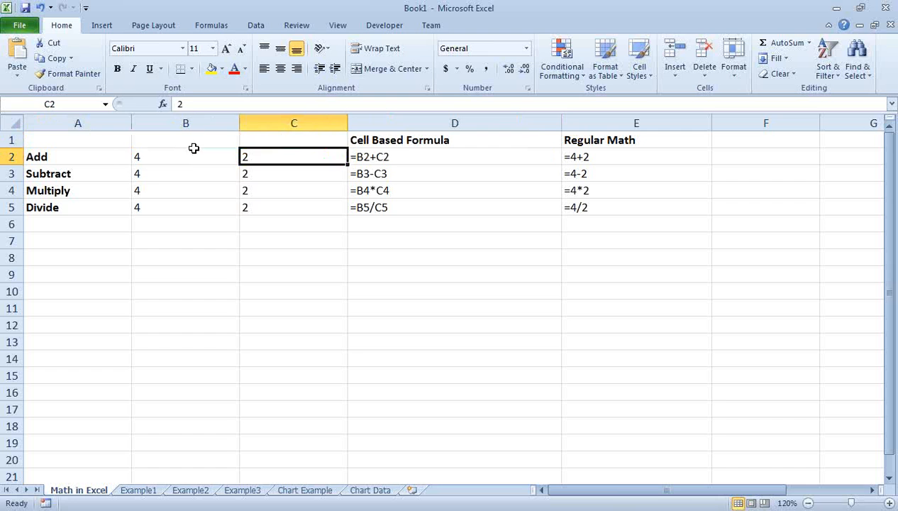
pyautogui.press('Left')
pyautogui.press('Right')
pyautogui.press('Right')
pyautogui.press('F2')
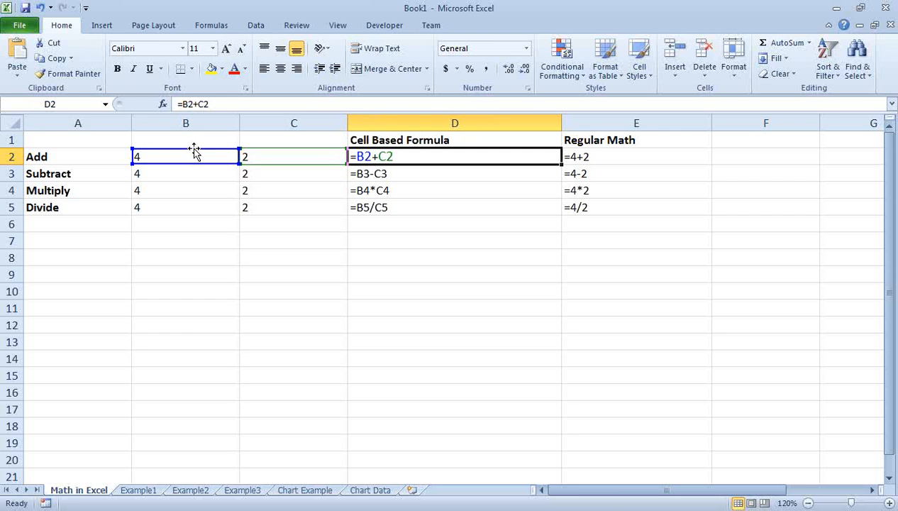
pyautogui.press('Escape')
pyautogui.press('Left')
pyautogui.press('Left')
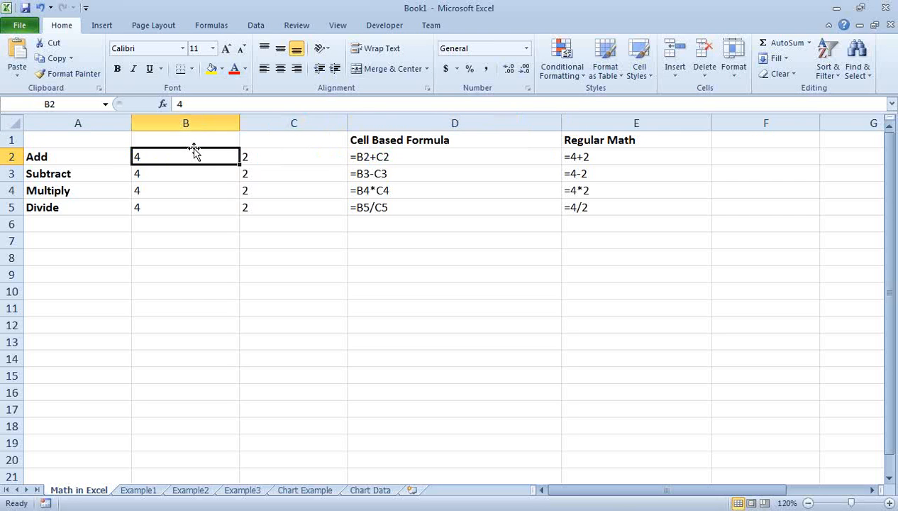
pyautogui.press('Right')
pyautogui.press('Right')
pyautogui.press('F2')
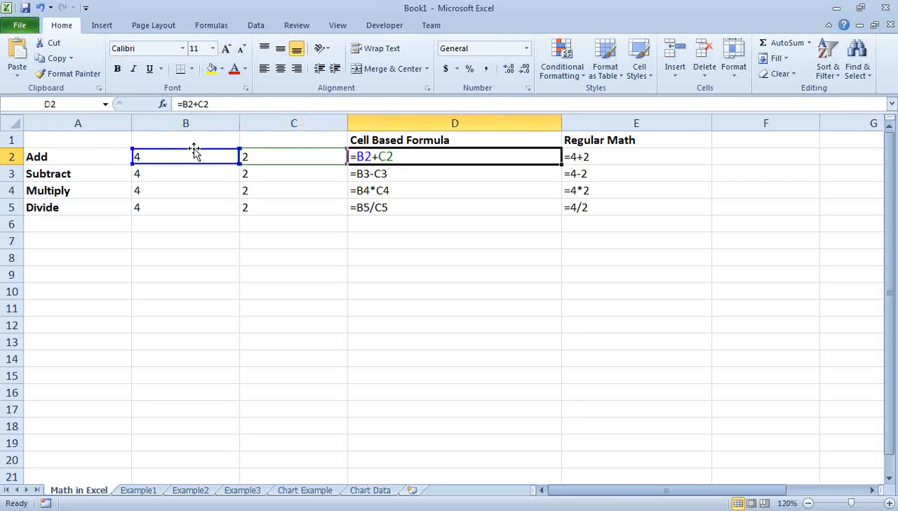
pyautogui.press('Escape')
pyautogui.press('Left')
pyautogui.press('Left')
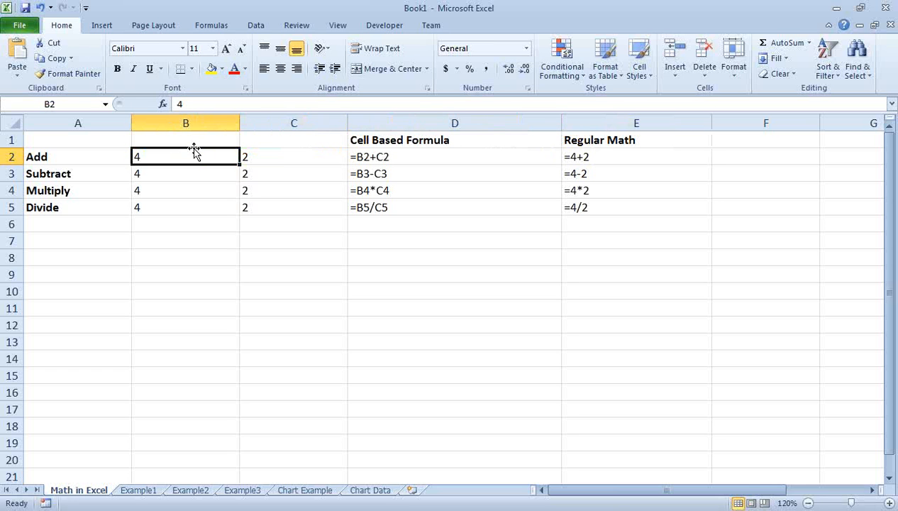
pyautogui.press('Right')
pyautogui.press('Right')
pyautogui.press('Right')
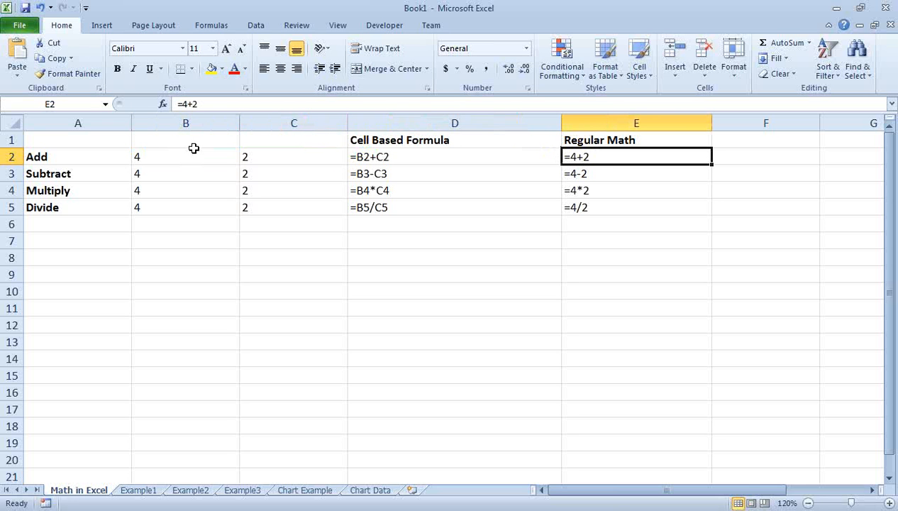
pyautogui.press('Left')
pyautogui.press('F2')
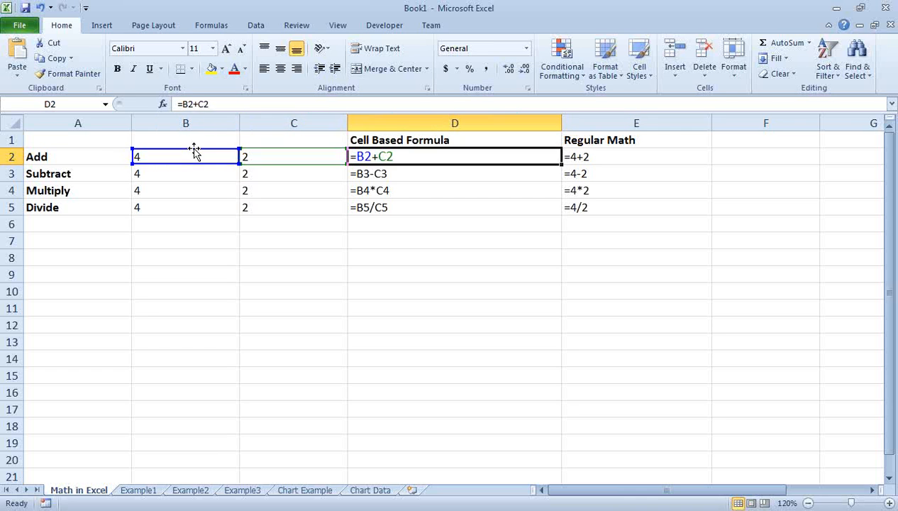
# Set the Add row's first number in B2 to 6
pyautogui.press('Escape')
pyautogui.press('Left')
pyautogui.press('Left')
pyautogui.write('6')
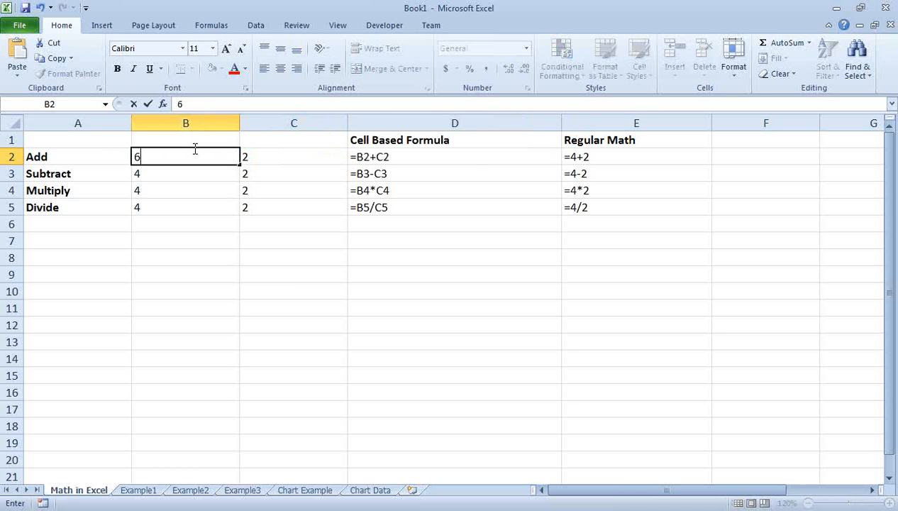
pyautogui.press('Return')
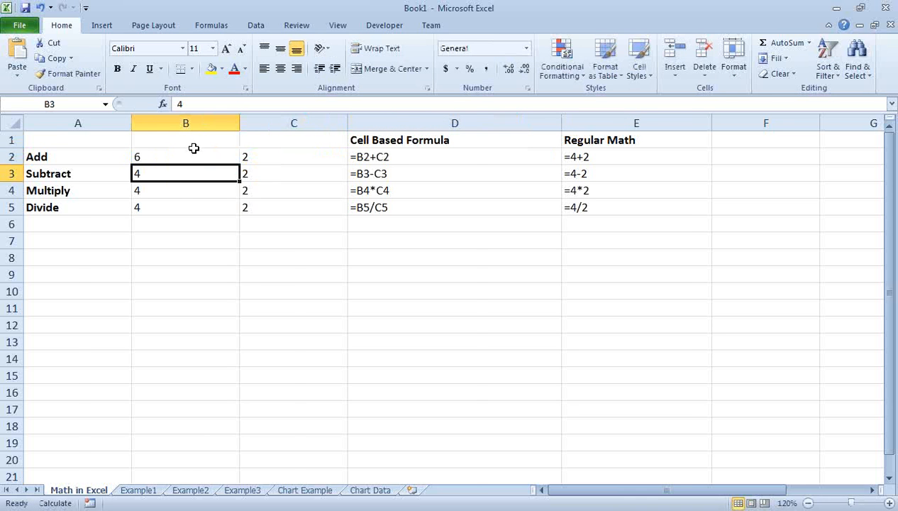
# Display calculated results instead of formulas and compare the Add row's cell-based and regular math values
pyautogui.hotkey('ctrl', '`')
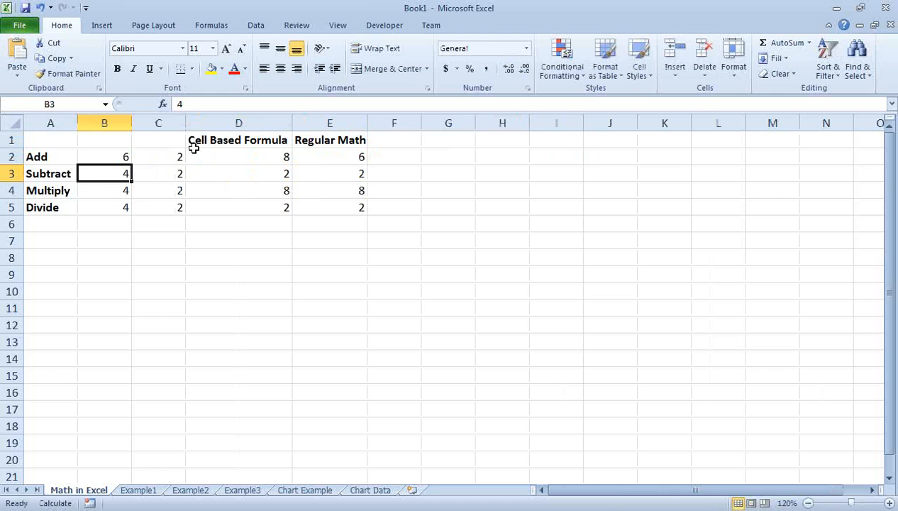
pyautogui.press('Right')
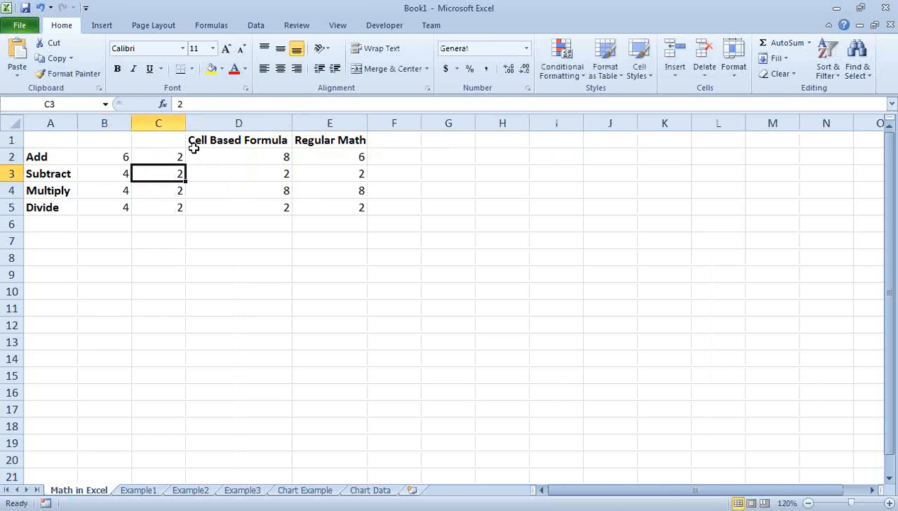
pyautogui.click(195, 151)
pyautogui.press('Right')
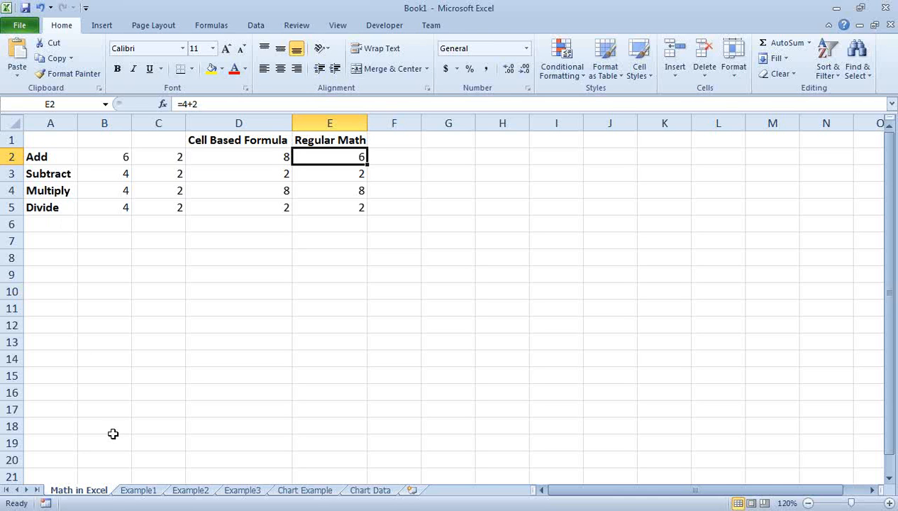
pyautogui.click(139, 489)
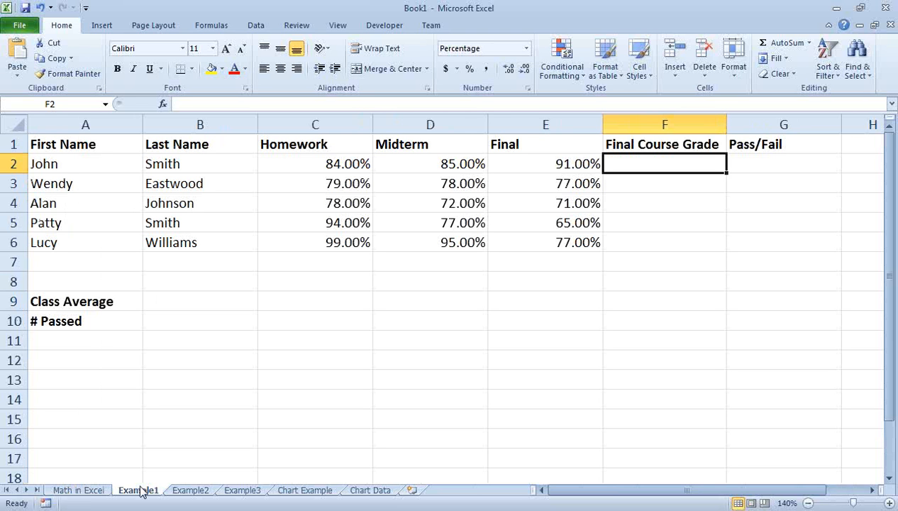
pyautogui.click(206, 23)
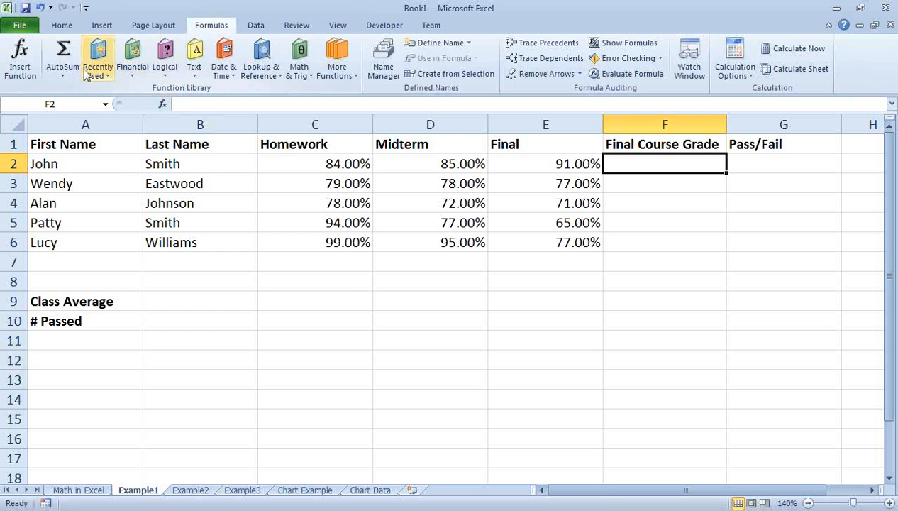
pyautogui.write('=SUm')
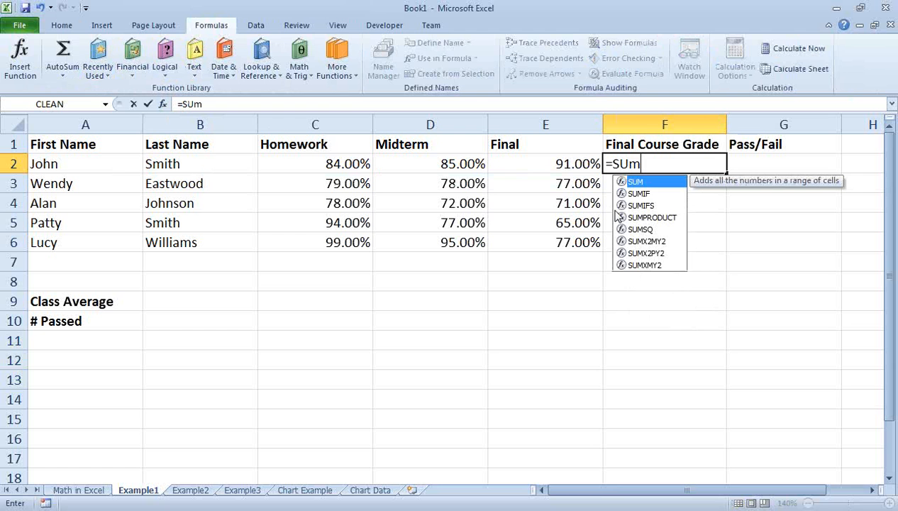
pyautogui.press('Escape')
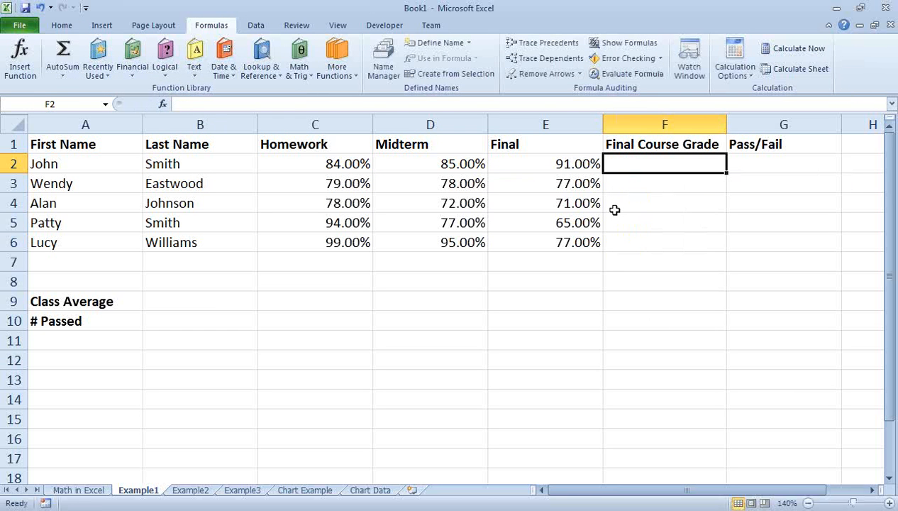
pyautogui.write('=')
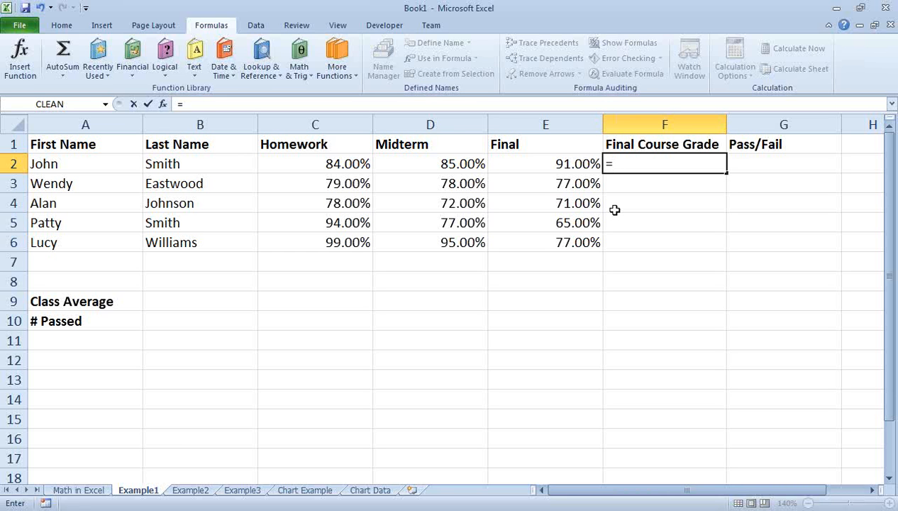
pyautogui.press('Escape')
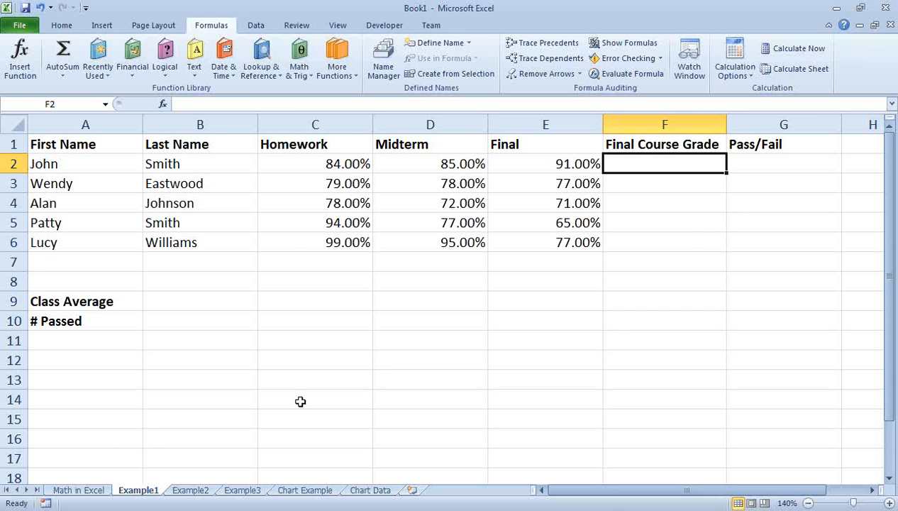
# Return to the Math in Excel sheet and select the empty cell D7 below the Cell Based Formula column
pyautogui.click(97, 490)
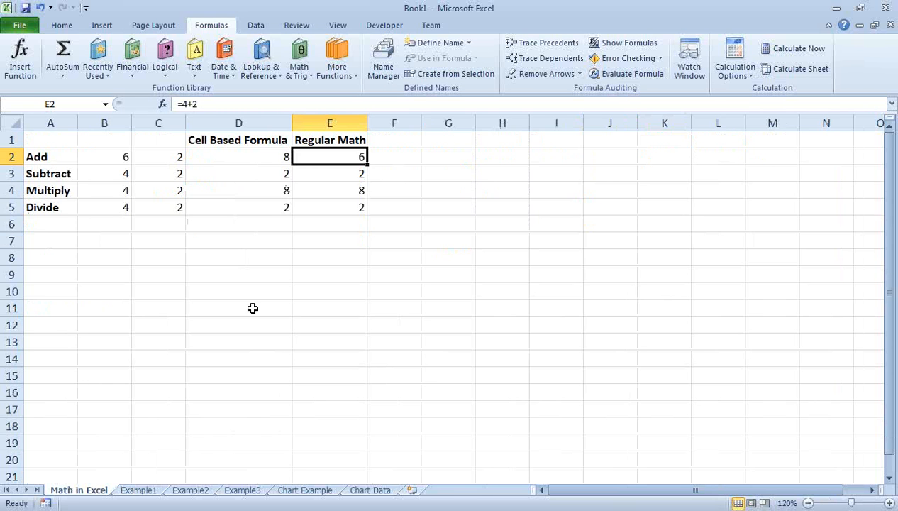
pyautogui.press('Left')
pyautogui.press('Left')
pyautogui.press('Down')
pyautogui.press('Down')
pyautogui.press('Down')
pyautogui.press('Down')
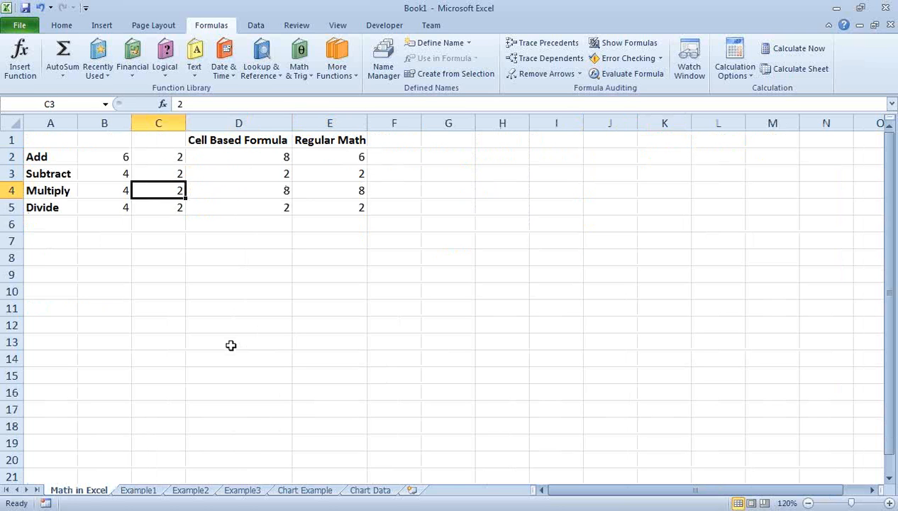
pyautogui.press('Right')
pyautogui.press('Down')
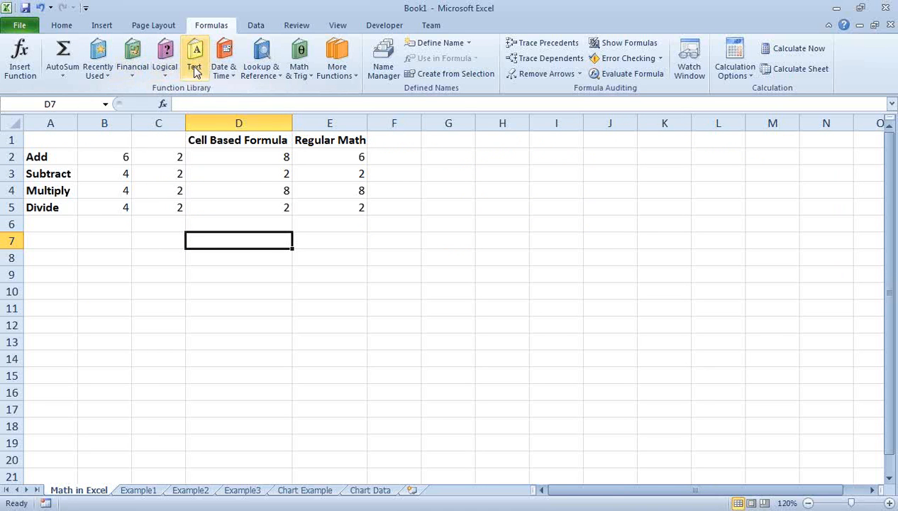
# Enter a SUM formula in D7 that adds the range B2:C2, specifying the range through the function's arguments, and review the formula
pyautogui.click(223, 74)
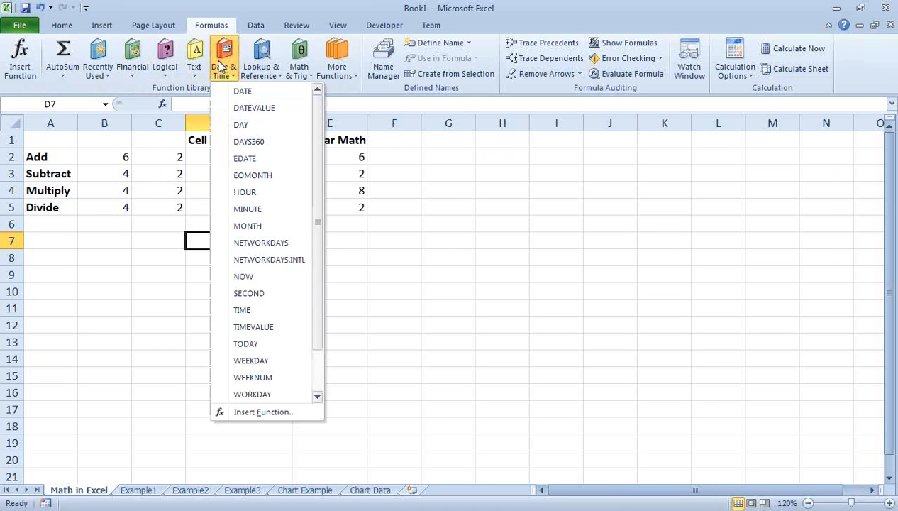
pyautogui.click(223, 75)
pyautogui.write('=')
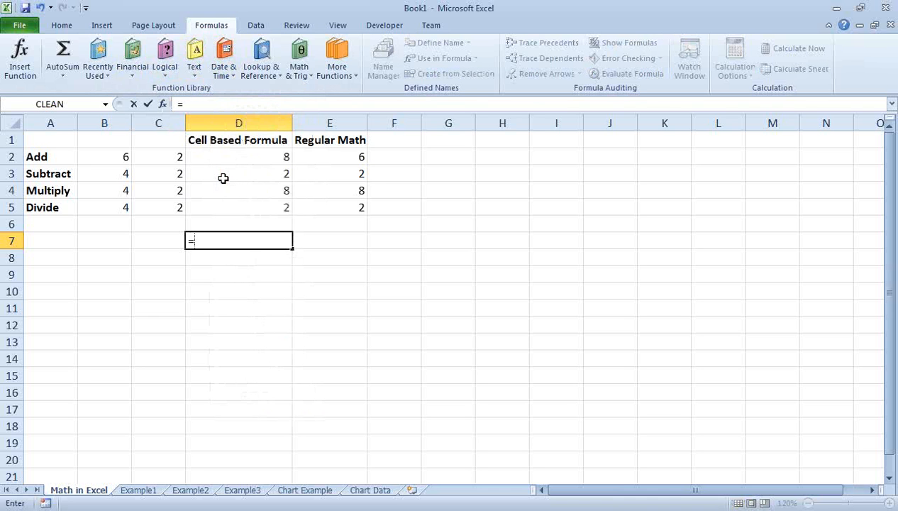
pyautogui.write('SUM')
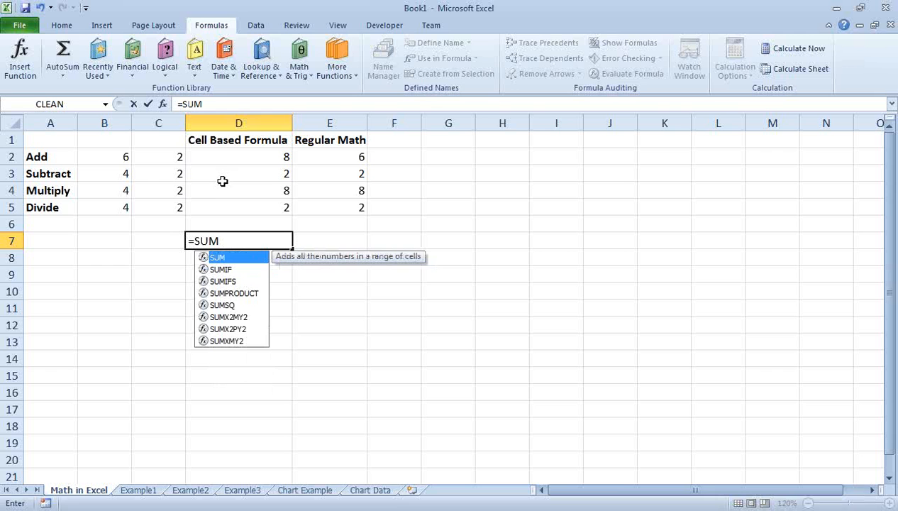
pyautogui.doubleClick(216, 259)
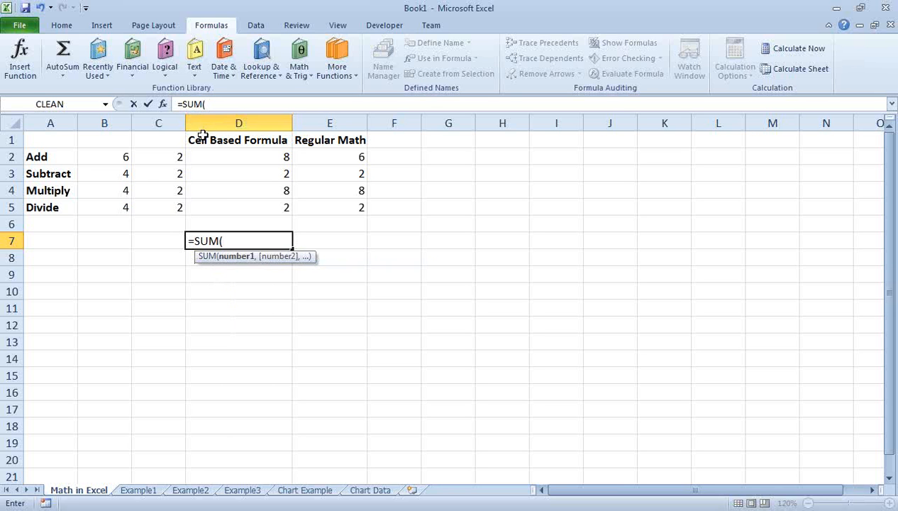
pyautogui.click(163, 106)
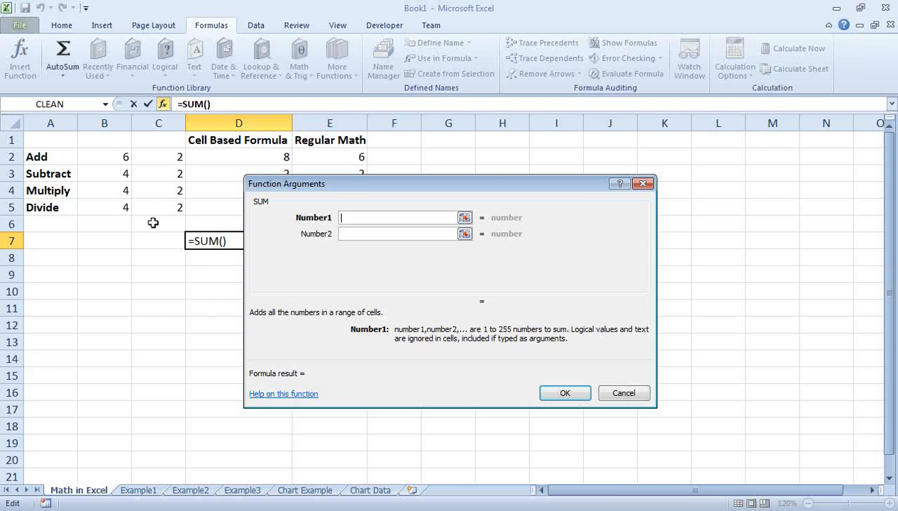
pyautogui.moveTo(112, 151); pyautogui.dragTo(151, 152)
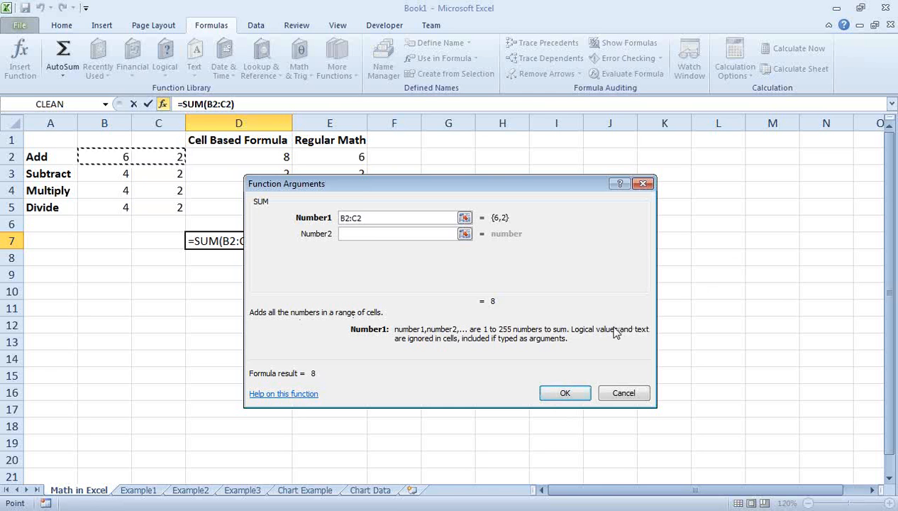
pyautogui.click(558, 395)
pyautogui.click(557, 396)
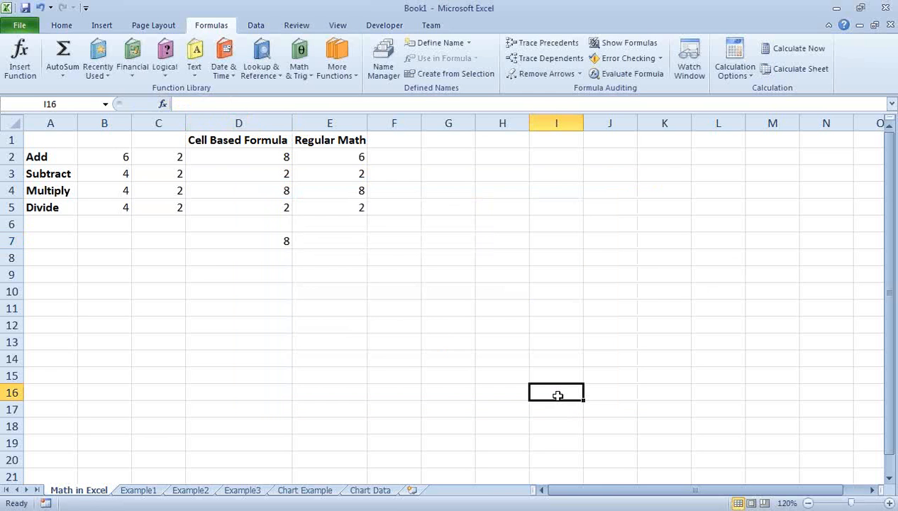
pyautogui.click(274, 241)
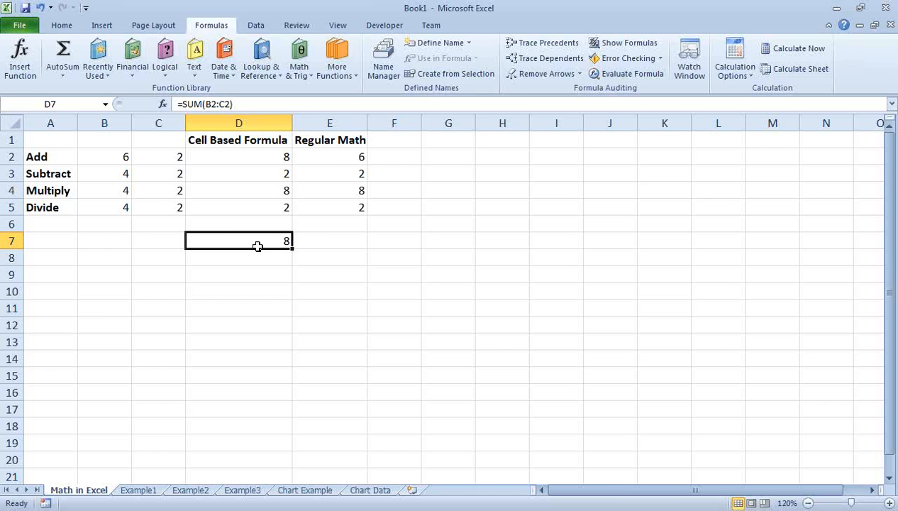
# On the Example1 sheet, search for a function matching "average my grades" to insert in the first Final Course Grade cell, F2
pyautogui.click(137, 490)
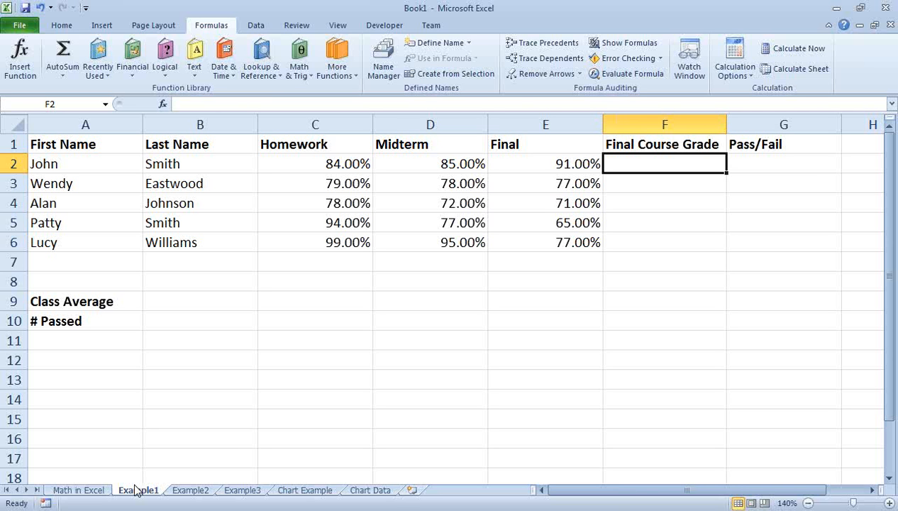
pyautogui.write('=')
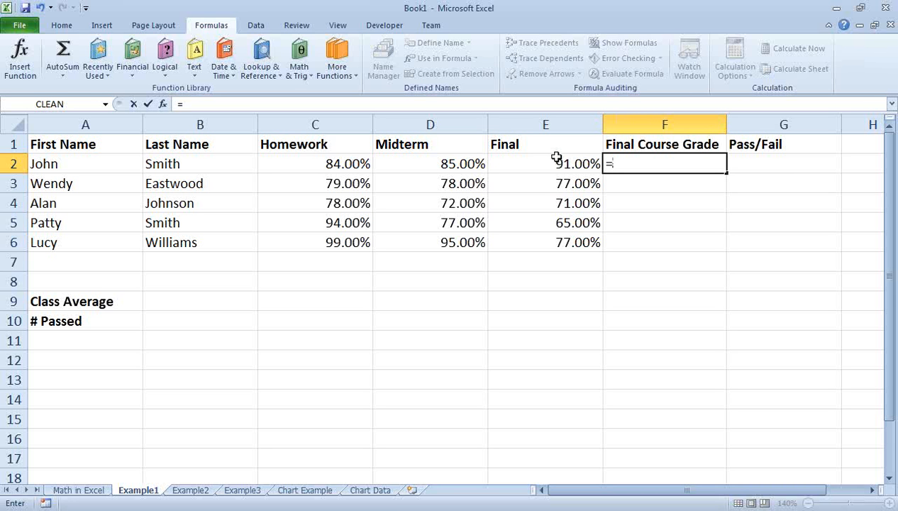
pyautogui.press('Escape')
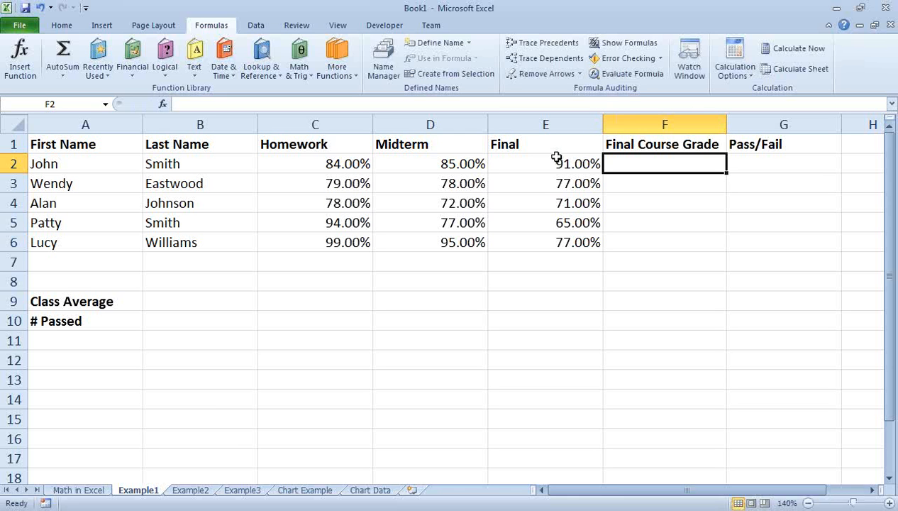
pyautogui.click(23, 78)
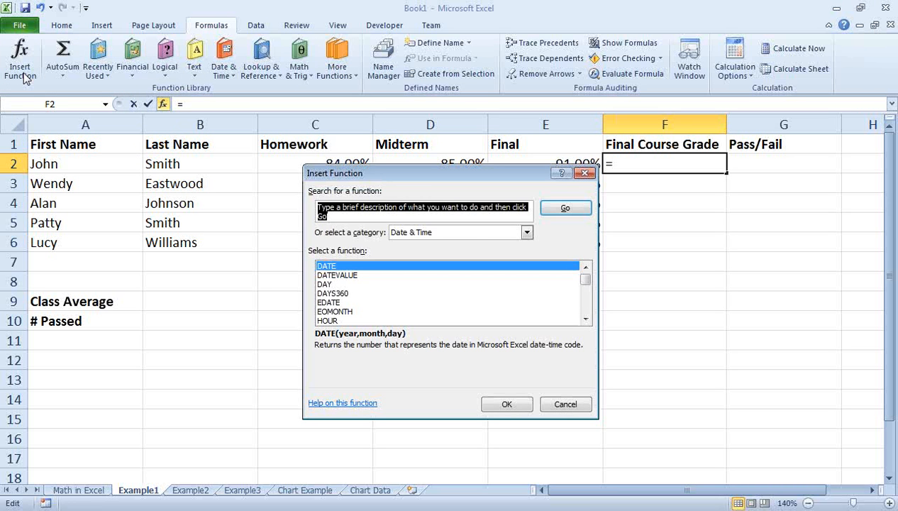
pyautogui.write('aver')
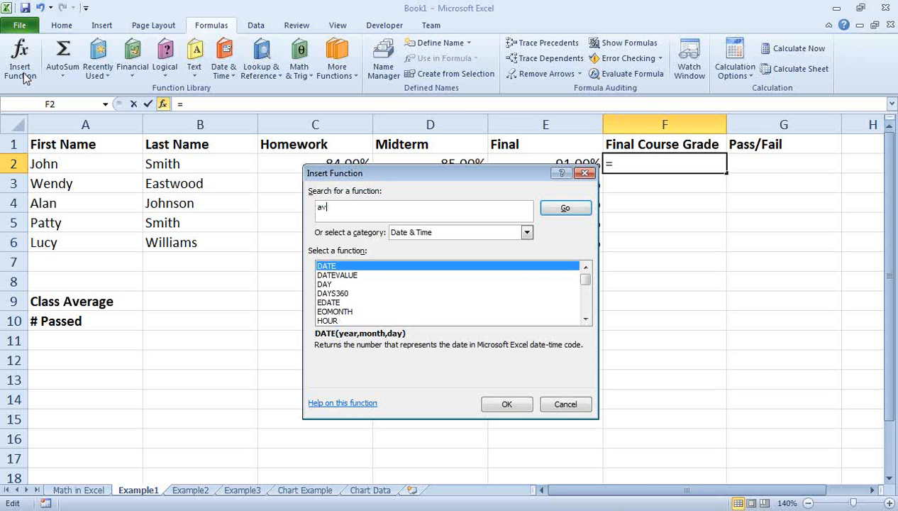
pyautogui.write('mygrades')
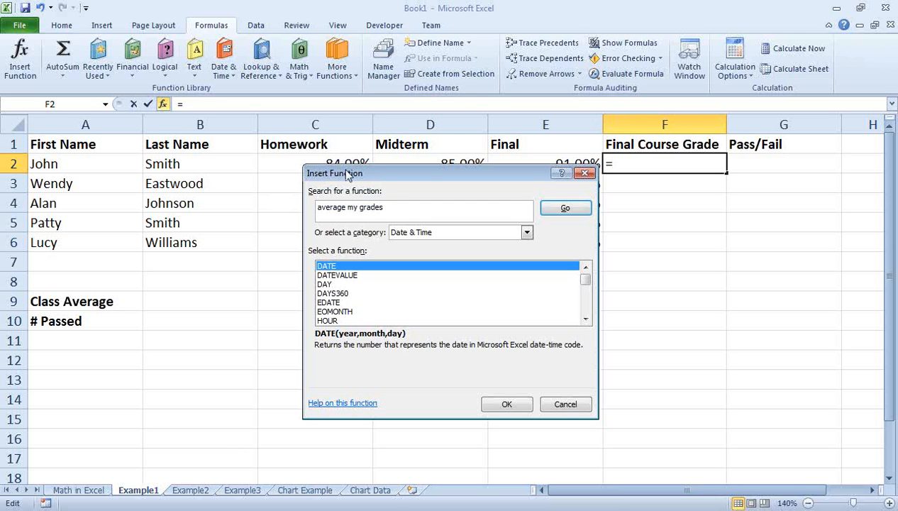
pyautogui.click(588, 213)
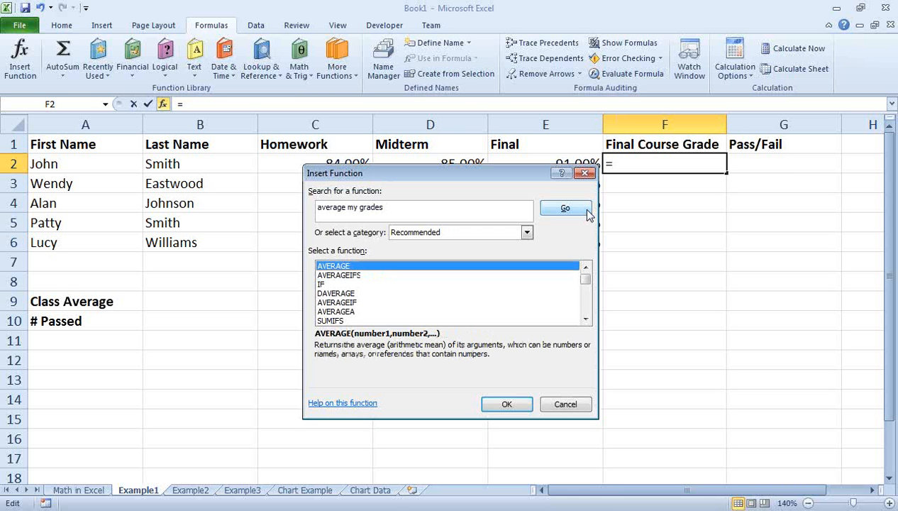
# Review the recommended functions, then insert AVERAGE in F2 over the first student's Homework, Midterm and Final scores, C2:E2
pyautogui.press('Down')
pyautogui.press('Down')
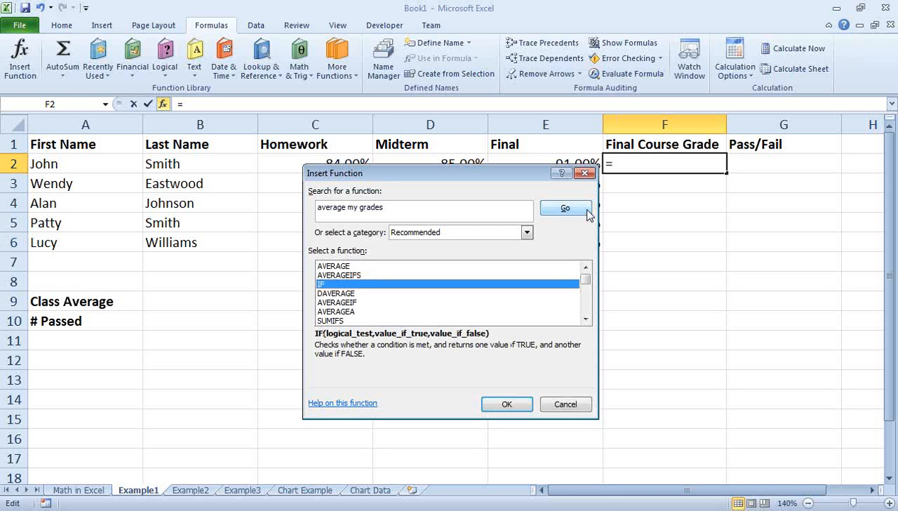
pyautogui.press('Down')
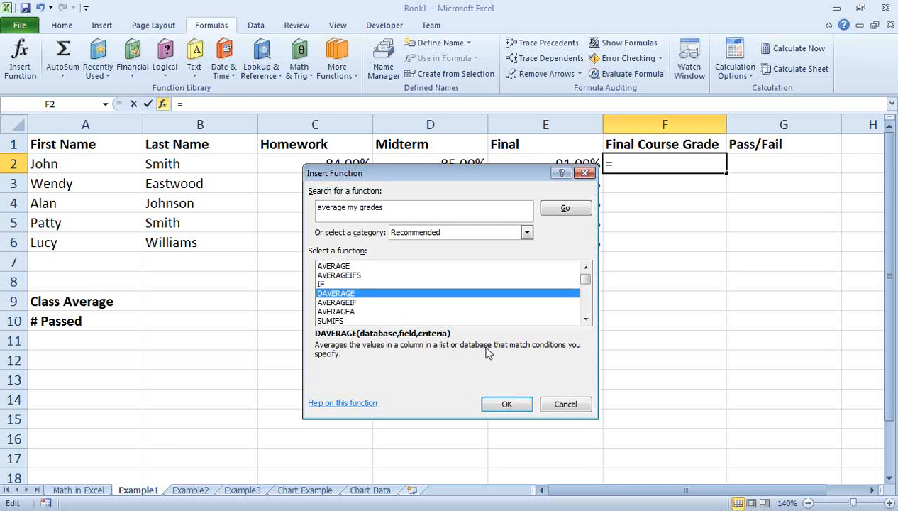
pyautogui.press('Up')
pyautogui.press('Up')
pyautogui.press('Up')
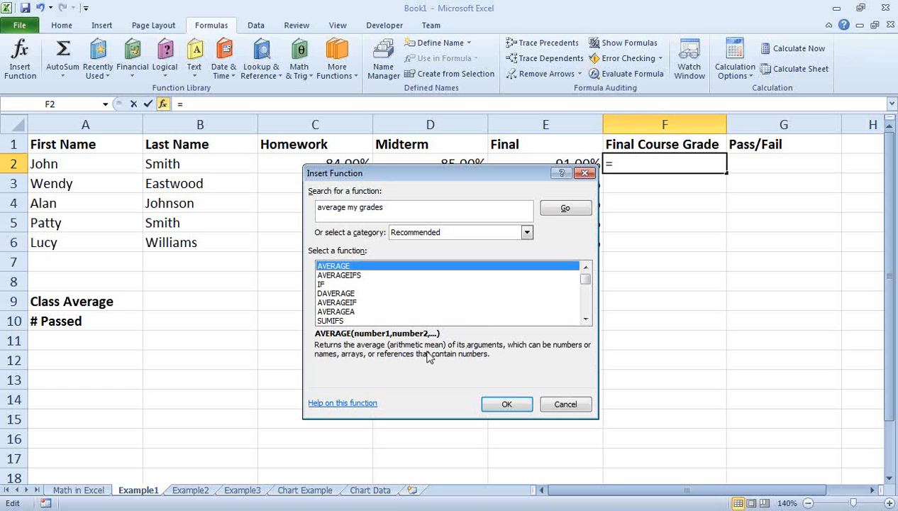
pyautogui.click(489, 406)
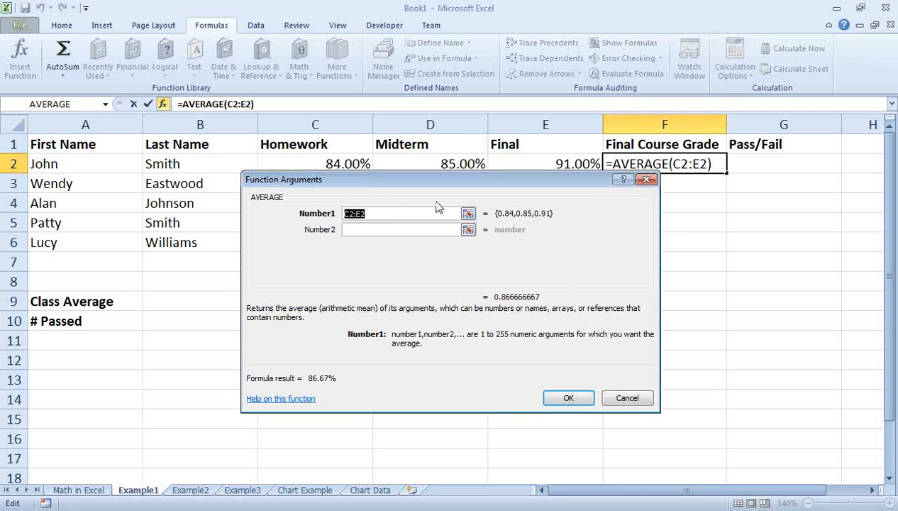
pyautogui.click(316, 161)
pyautogui.moveTo(316, 161); pyautogui.dragTo(506, 161)
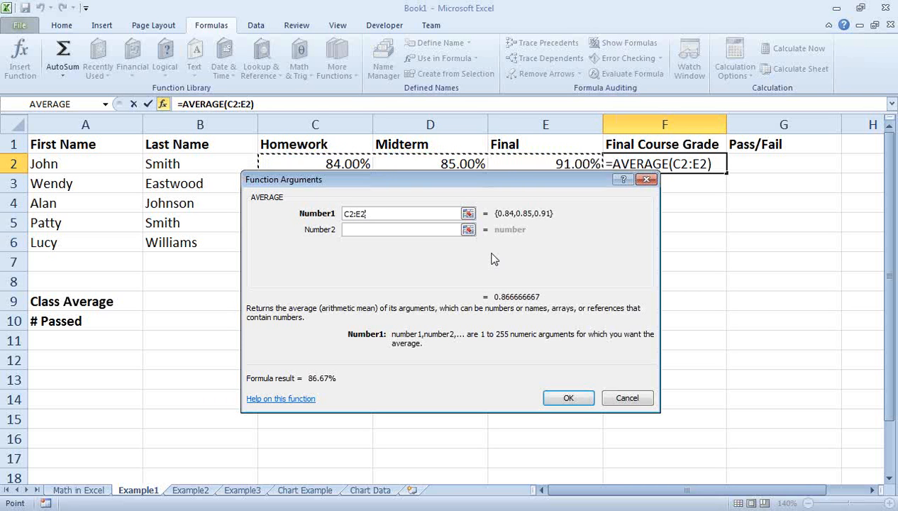
pyautogui.click(553, 399)
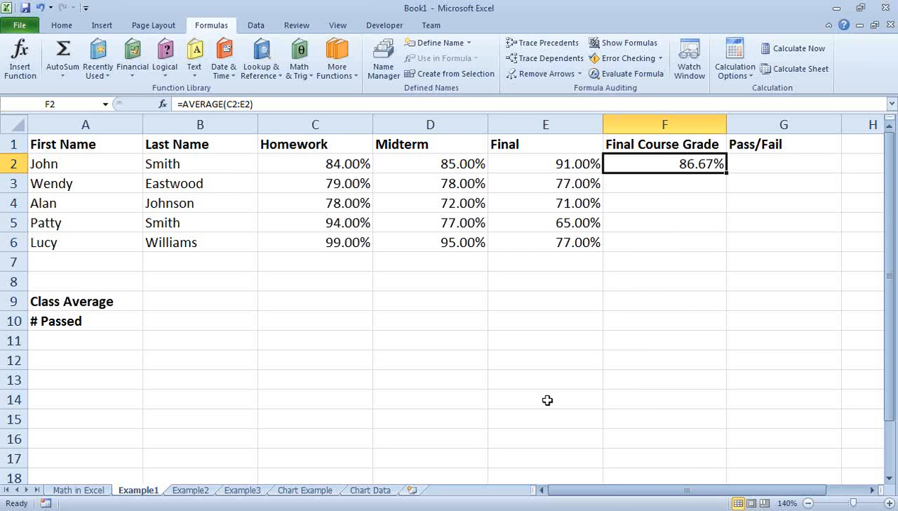
# Fill the average formula from F2 down through F6 for the remaining students
pyautogui.press('Down')
pyautogui.press('Up')
pyautogui.moveTo(727, 172); pyautogui.dragTo(716, 241)
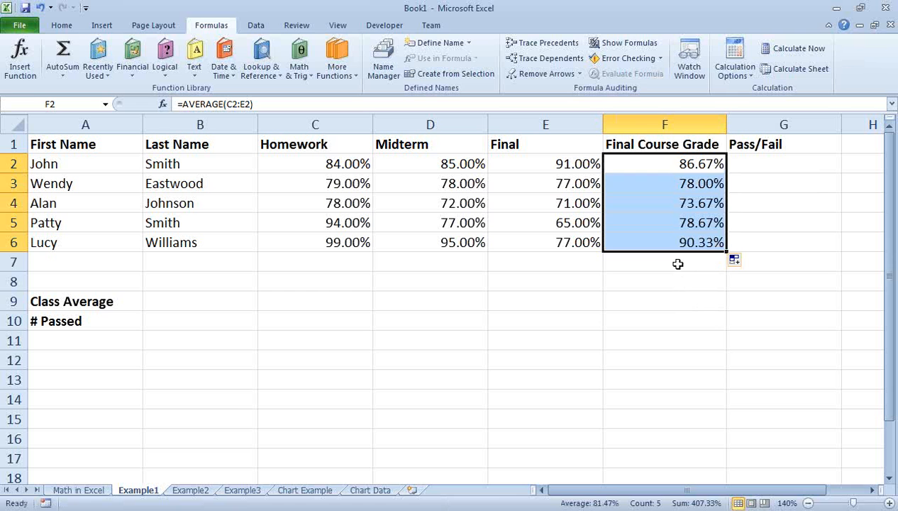
# Examine the copied formulas in the Final Course Grade column to see how their cell references follow each student's row
pyautogui.click(677, 242)
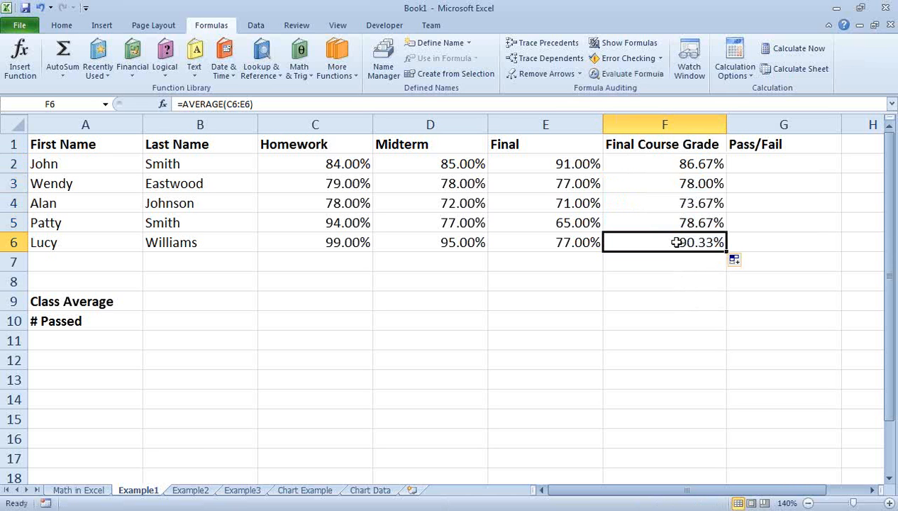
pyautogui.press('Up')
pyautogui.press('Up')
pyautogui.press('Up')
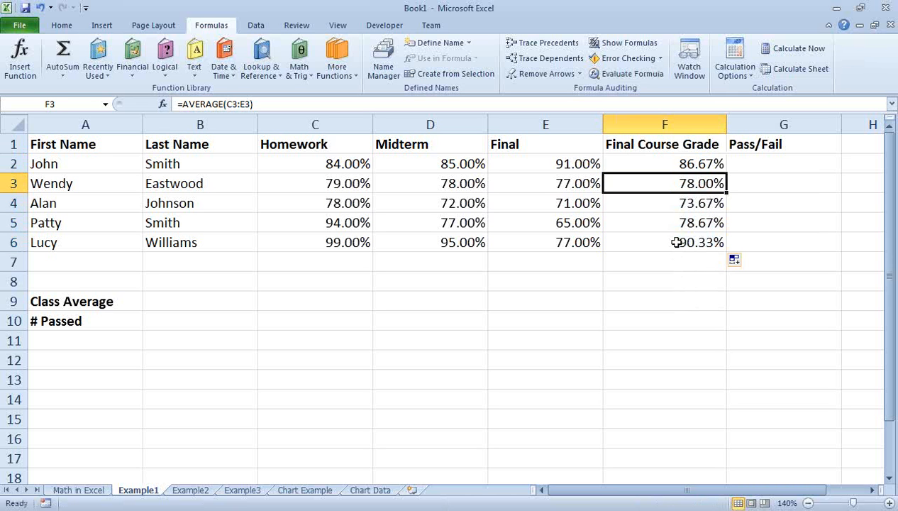
pyautogui.press('Up')
pyautogui.press('Down')
pyautogui.press('Down')
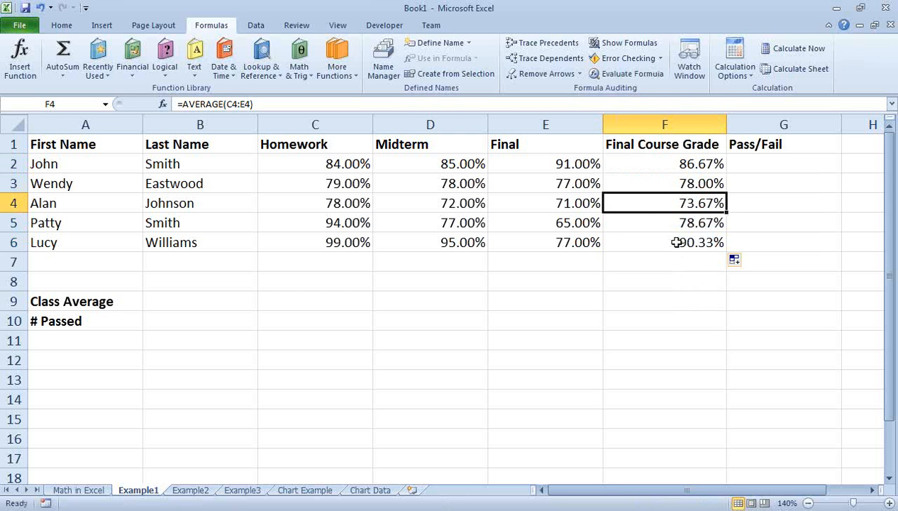
pyautogui.press('Down')
pyautogui.press('Down')
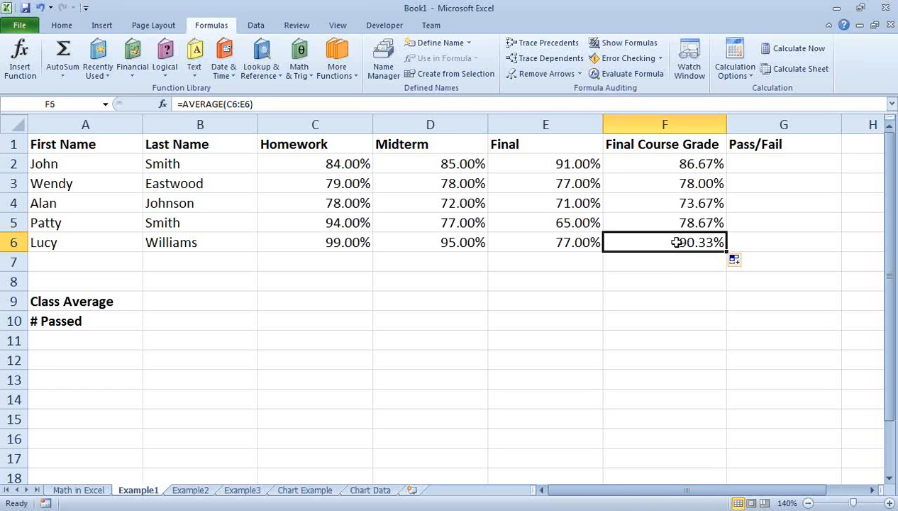
pyautogui.press('Left')
pyautogui.press('Left')
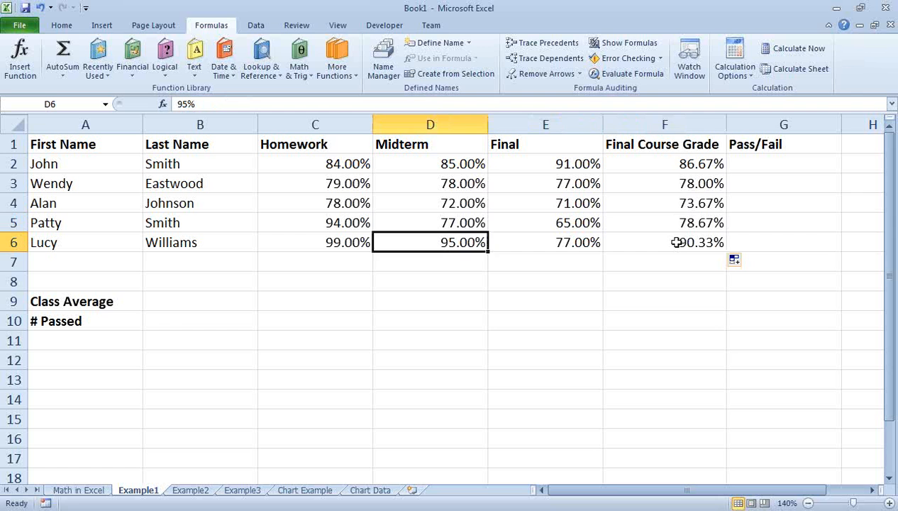
pyautogui.press('Right')
pyautogui.press('Right')
pyautogui.press('Right')
pyautogui.press('Left')
pyautogui.press('Up')
pyautogui.press('Up')
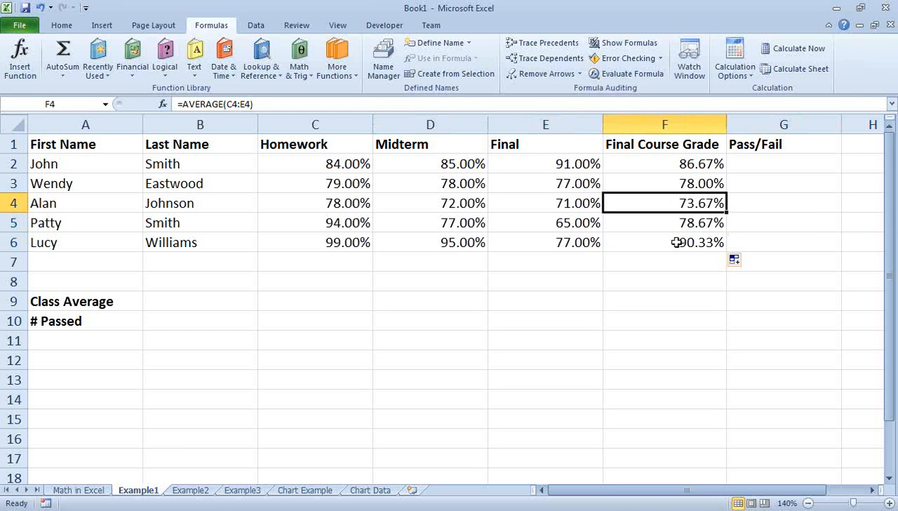
pyautogui.press('Right')
pyautogui.press('Up')
pyautogui.press('Up')
pyautogui.press('Down')
pyautogui.press('Down')
pyautogui.press('Left')
# Insert the AVERAGE function in the Class Average cell B9, averaging the final course grades in F2:F6
pyautogui.press('Home')
pyautogui.press('Down')
pyautogui.press('Right')
pyautogui.press('Down')
pyautogui.press('Down')
pyautogui.press('Down')
pyautogui.press('Down')
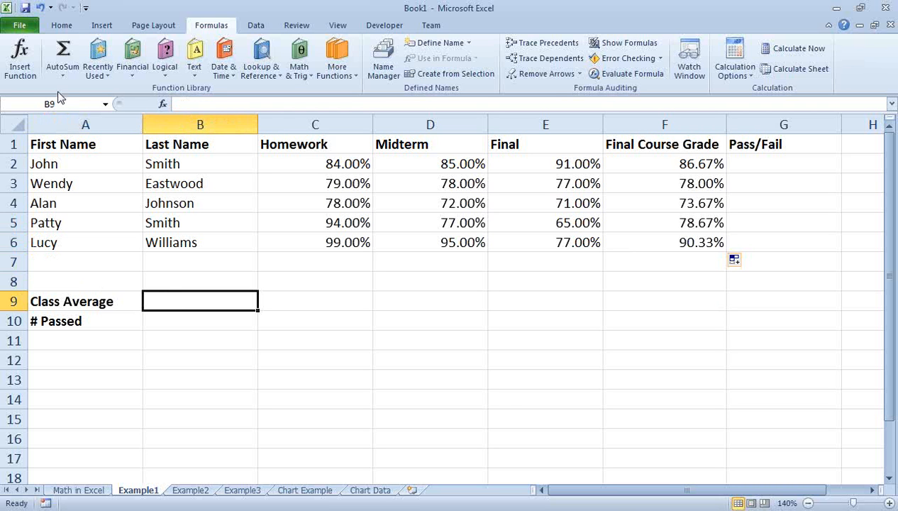
pyautogui.click(20, 61)
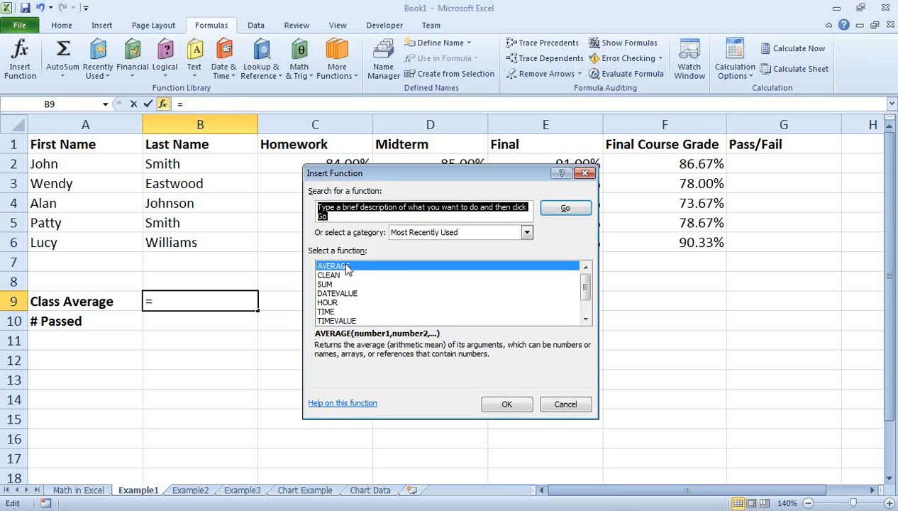
pyautogui.write('ave')
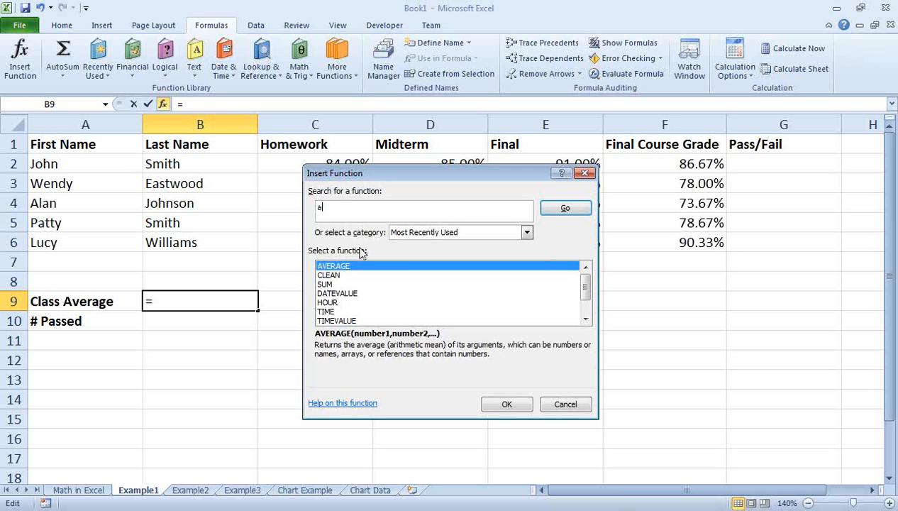
pyautogui.press('BackSpace')
pyautogui.press('BackSpace')
pyautogui.press('BackSpace')
pyautogui.click(508, 403)
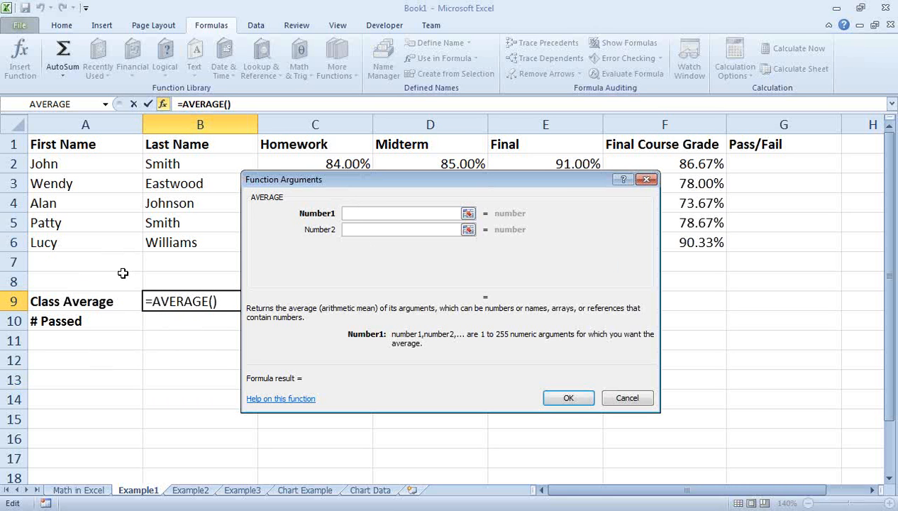
pyautogui.click(692, 165)
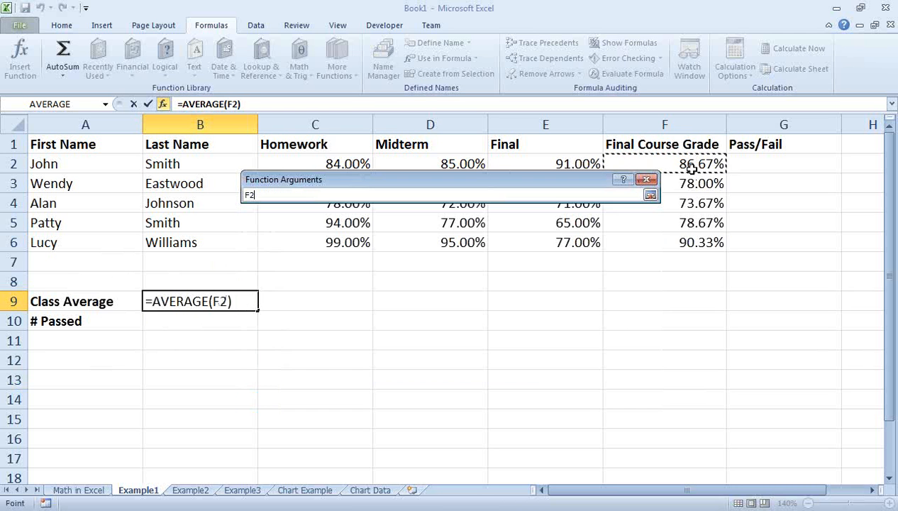
pyautogui.moveTo(692, 169); pyautogui.dragTo(688, 243)
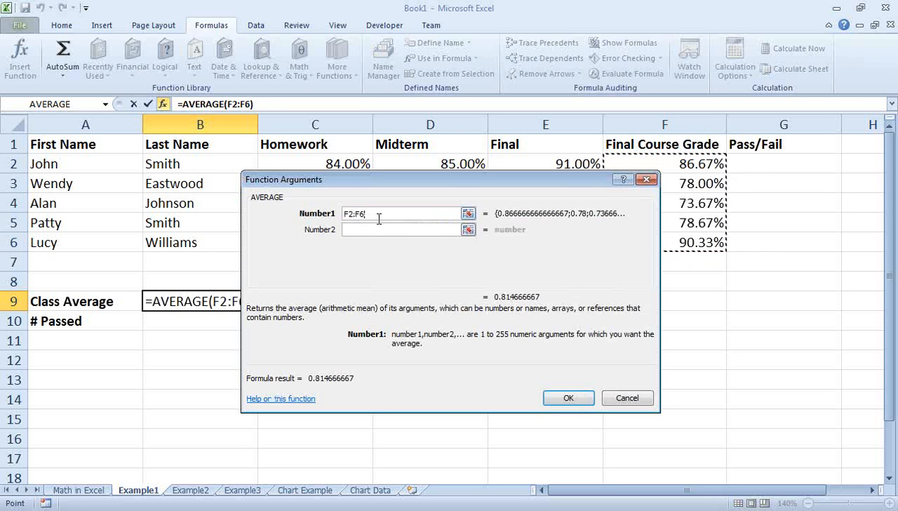
pyautogui.click(554, 397)
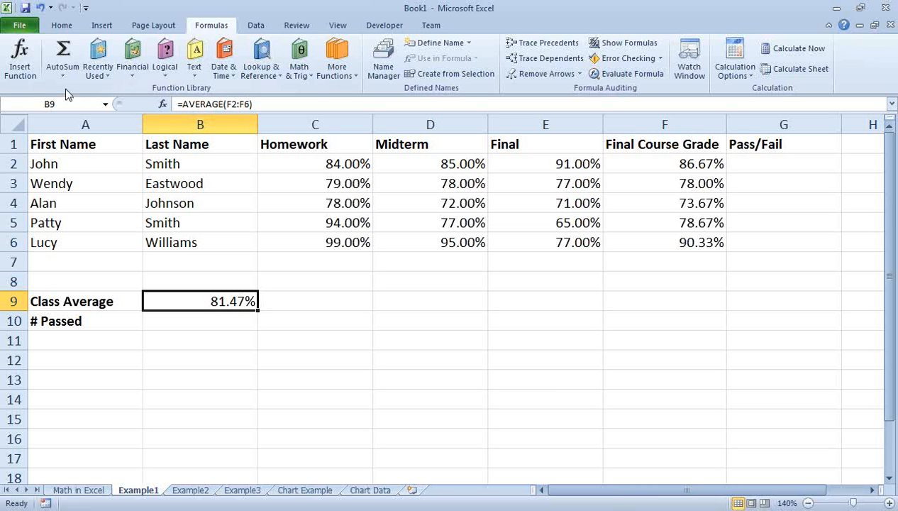
# Examine the quick functions that AutoSum offers for calculations on the grade sheet
pyautogui.click(61, 26)
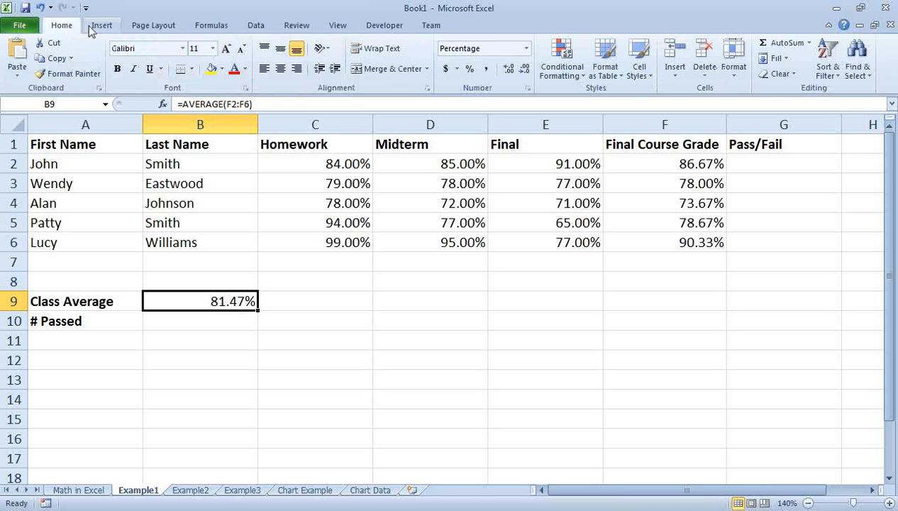
pyautogui.click(91, 27)
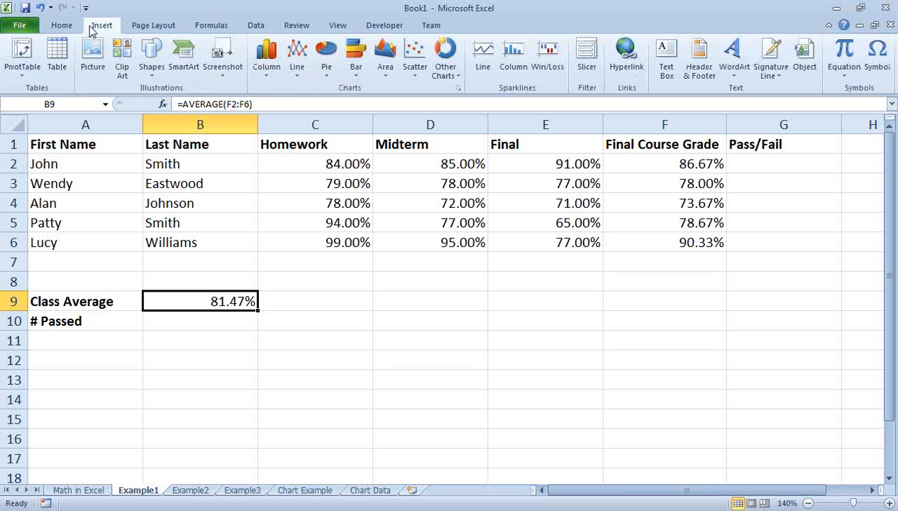
pyautogui.click(219, 29)
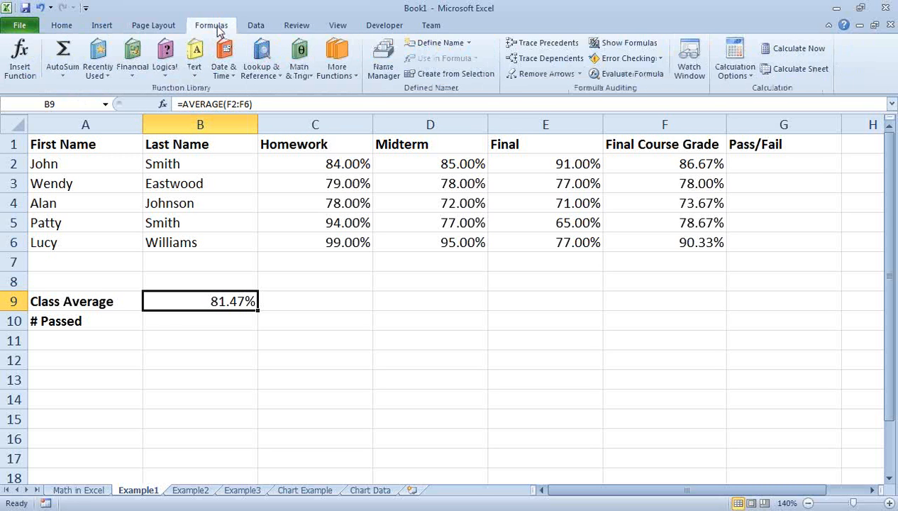
pyautogui.click(53, 78)
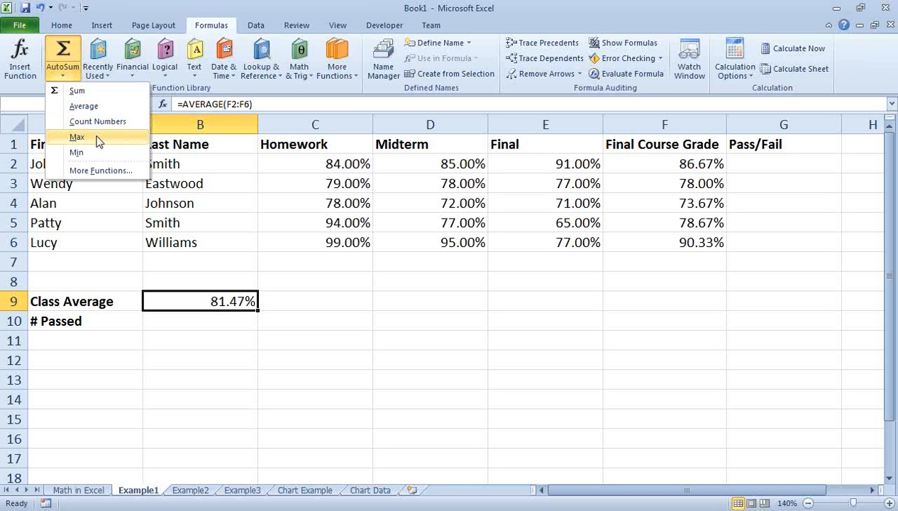
pyautogui.click(216, 246)
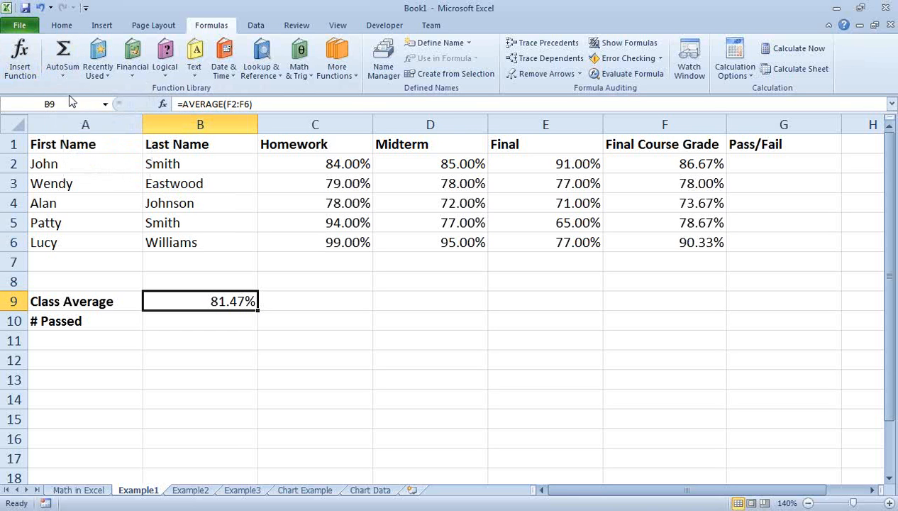
pyautogui.click(63, 75)
pyautogui.click(286, 248)
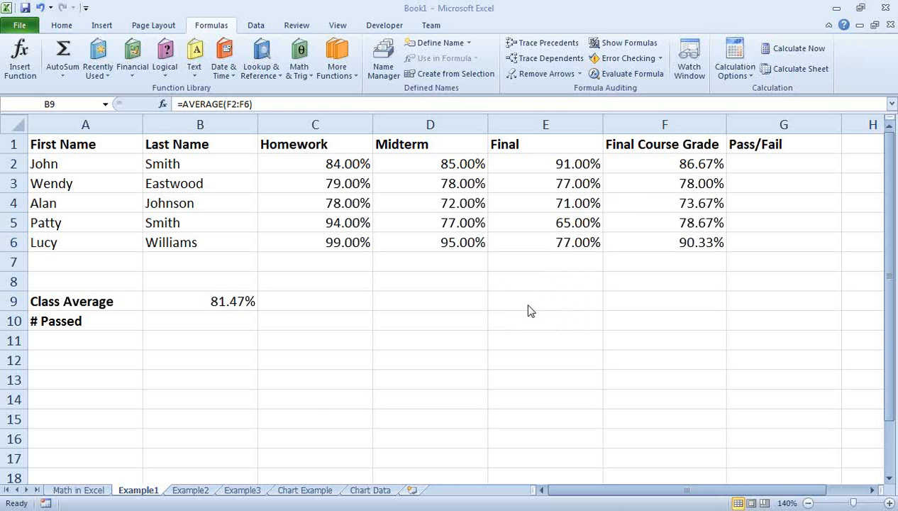
pyautogui.press('F2')
pyautogui.press('Home')
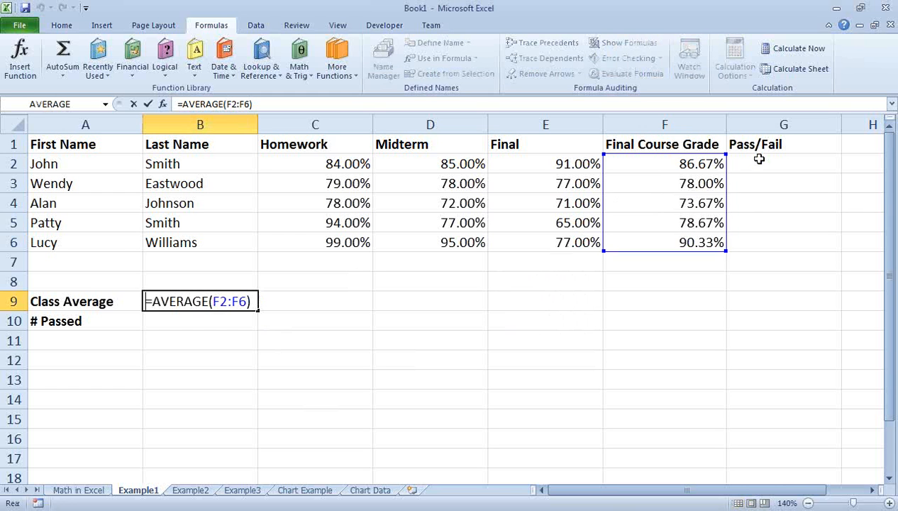
pyautogui.write('=')
pyautogui.click(760, 159)
pyautogui.press('Escape')
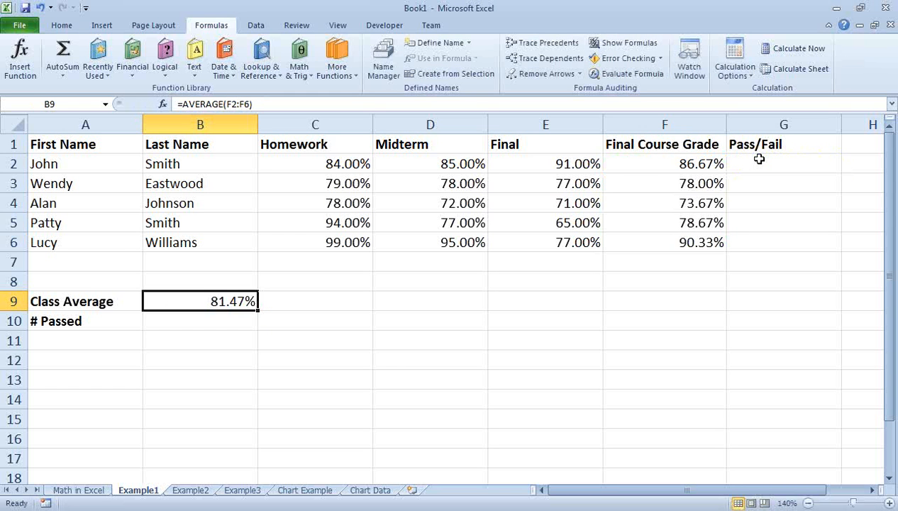
pyautogui.click(760, 159)
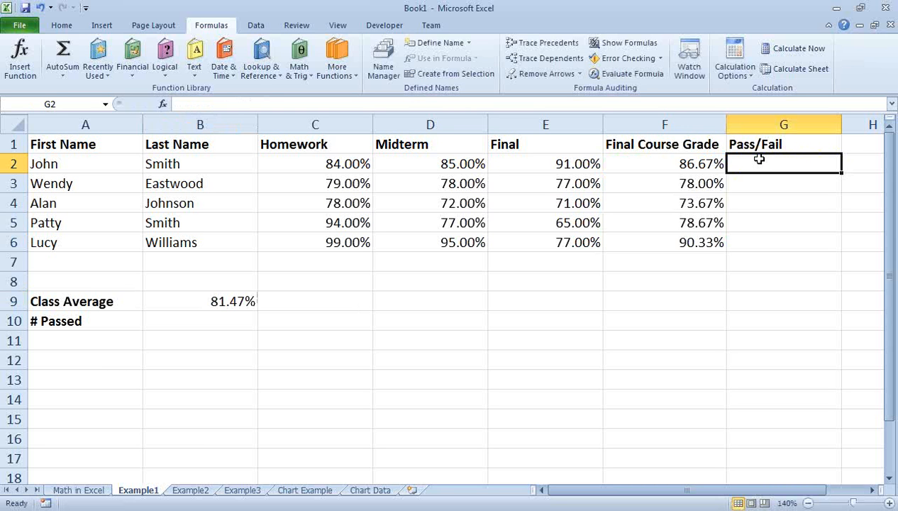
# For the # Passed cell B10, search the function library for "count if higher than 80 percent"
pyautogui.click(174, 328)
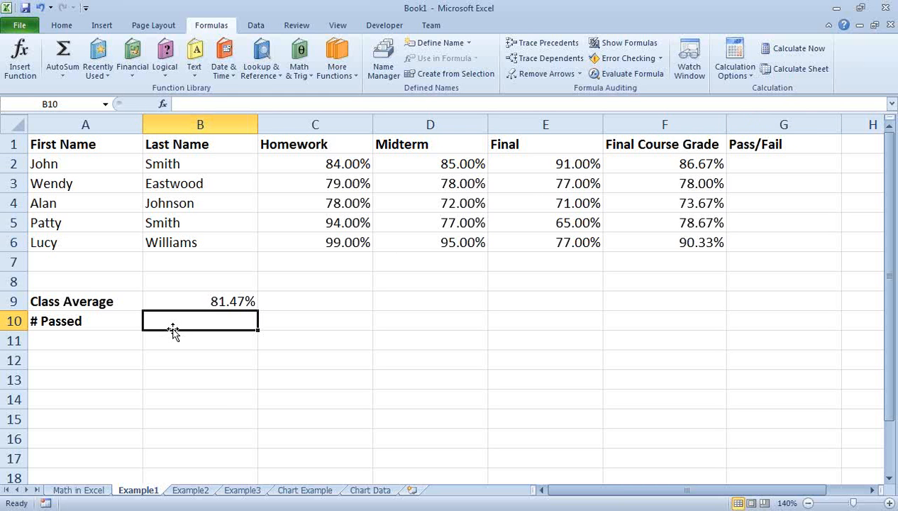
pyautogui.click(20, 59)
pyautogui.write('count if ')
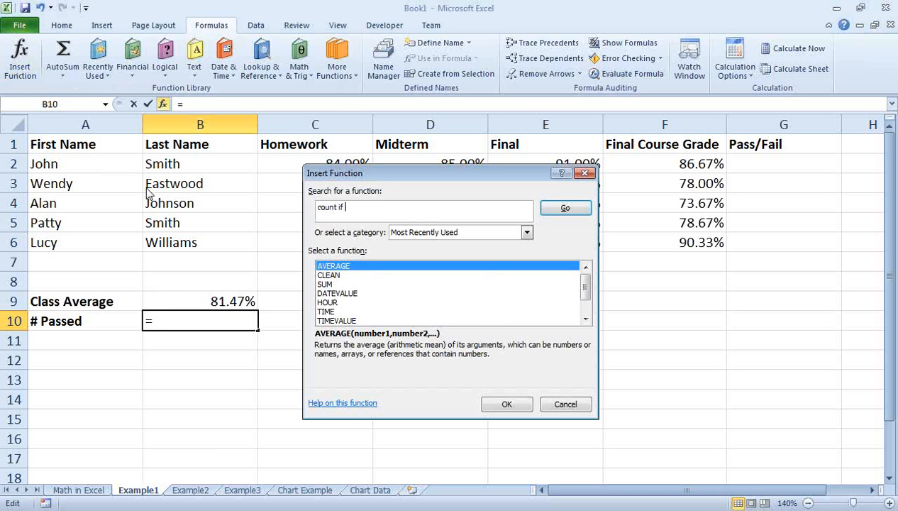
pyautogui.write('higher than 80 p')
pyautogui.write('ercent')
pyautogui.press('Return')
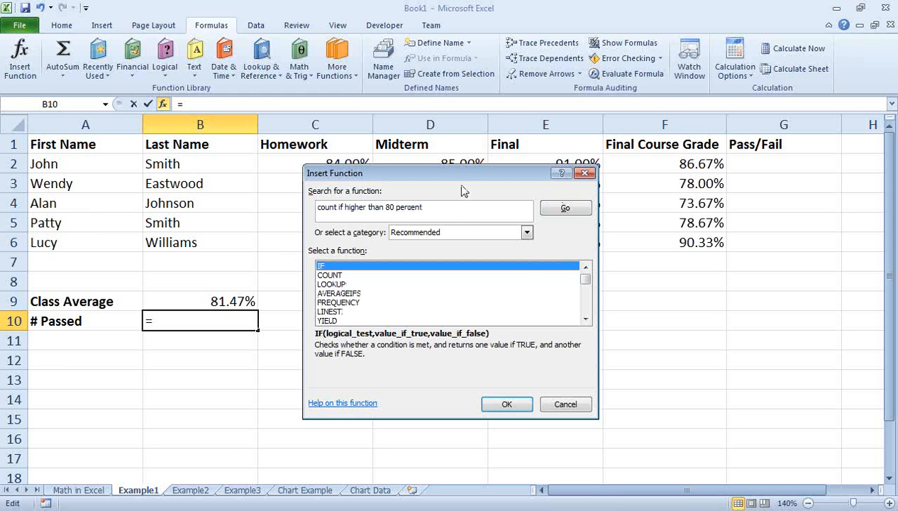
# Look through the recommended functions and their descriptions for one that counts cells meeting a condition
pyautogui.click(456, 204)
pyautogui.click(407, 267)
pyautogui.press('Down')
pyautogui.press('Down')
pyautogui.press('Down')
pyautogui.press('Down')
pyautogui.press('Down')
pyautogui.press('Down')
pyautogui.press('Down')
pyautogui.press('Down')
pyautogui.press('Down')
pyautogui.press('Down')
pyautogui.press('Down')
pyautogui.press('Down')
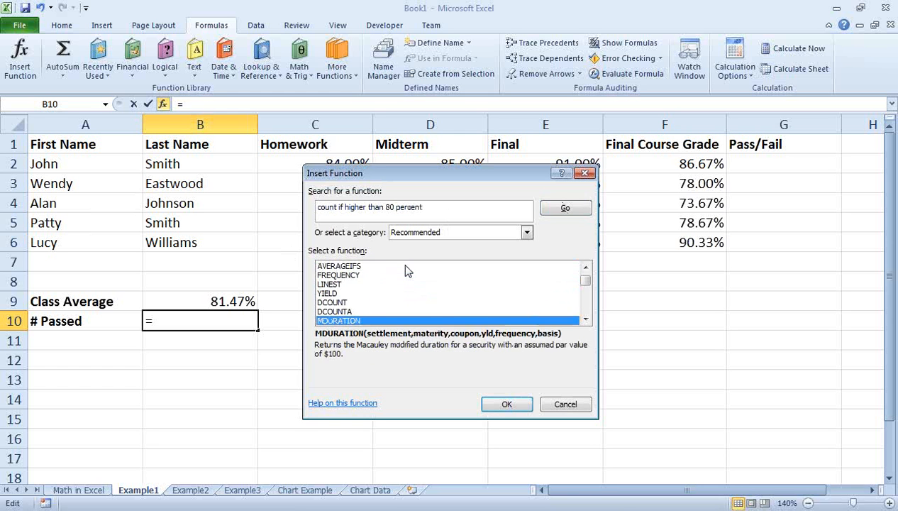
pyautogui.press('Down')
pyautogui.press('Up')
pyautogui.press('Up')
pyautogui.press('Up')
pyautogui.press('Up')
pyautogui.press('Up')
pyautogui.press('Up')
pyautogui.press('Up')
pyautogui.press('Up')
pyautogui.press('Up')
pyautogui.press('Up')
pyautogui.press('Up')
pyautogui.press('Up')
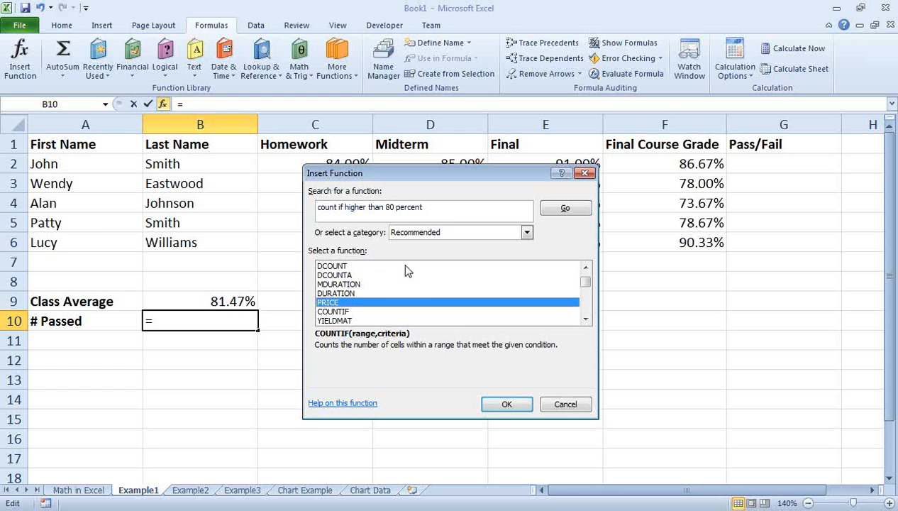
pyautogui.press('Up')
pyautogui.press('Down')
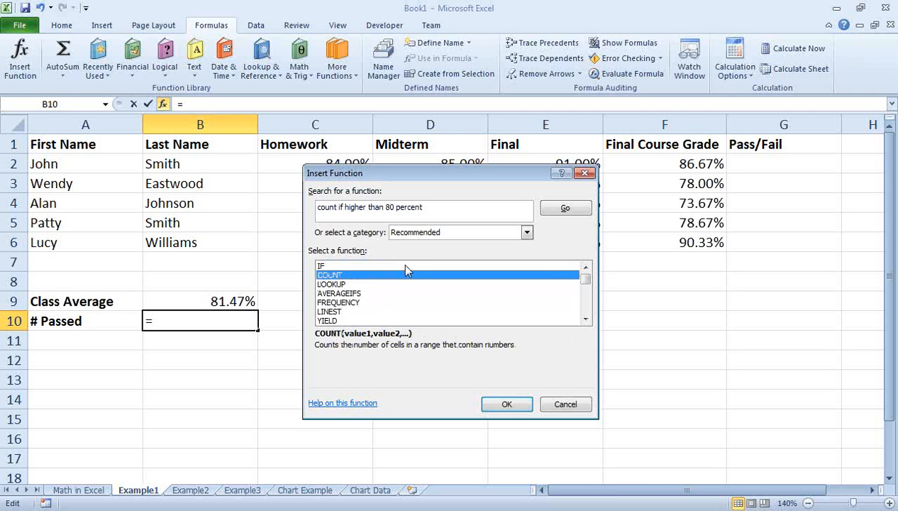
pyautogui.press('Up')
pyautogui.press('Down')
pyautogui.press('Down')
pyautogui.press('Down')
pyautogui.press('Down')
pyautogui.press('Up')
pyautogui.press('Up')
pyautogui.press('Up')
pyautogui.press('Up')
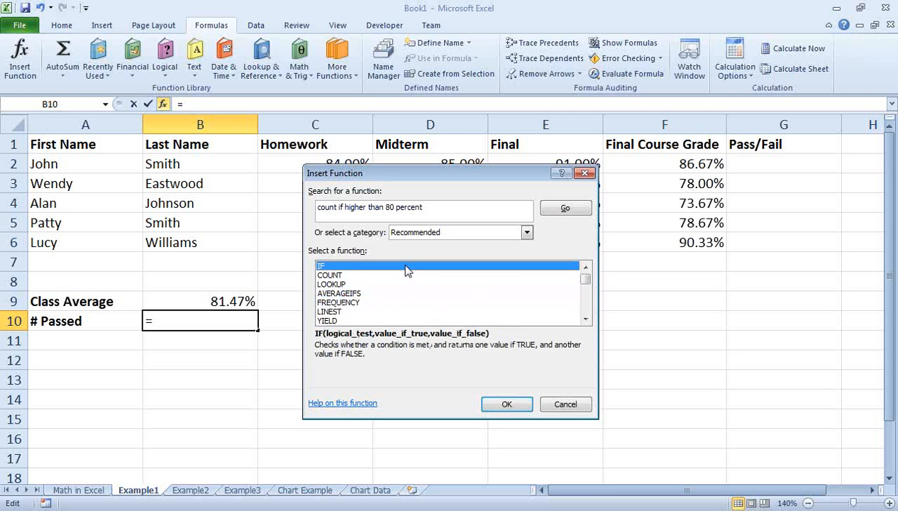
pyautogui.press('Down')
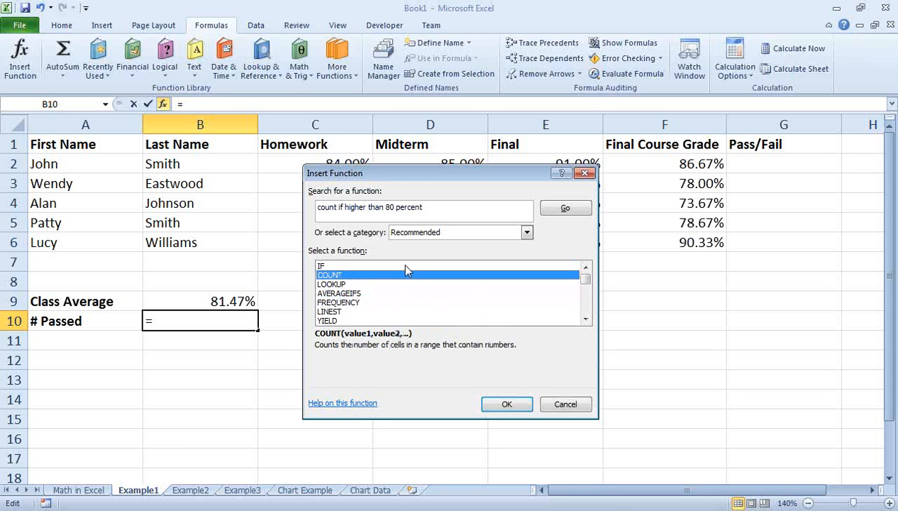
pyautogui.press('Down')
pyautogui.press('Up')
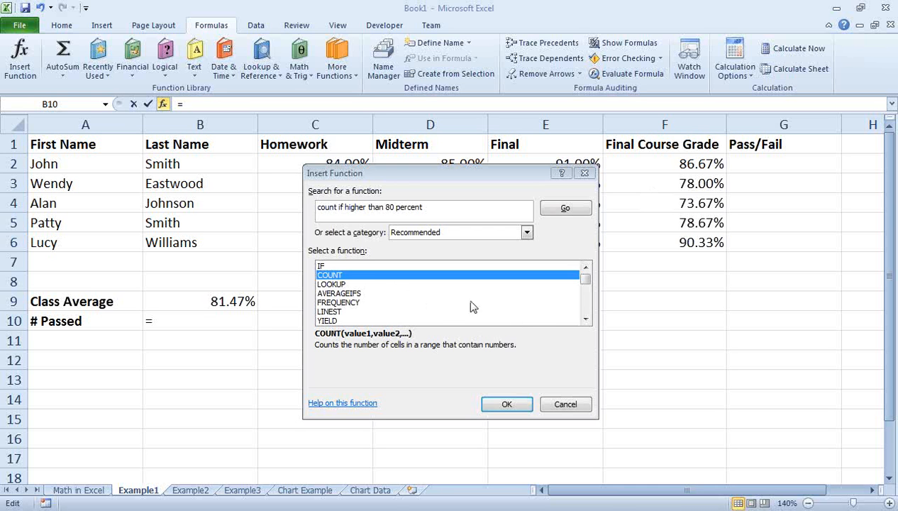
# Choose COUNTIF from the recommended functions and insert it in B10
pyautogui.click(438, 311)
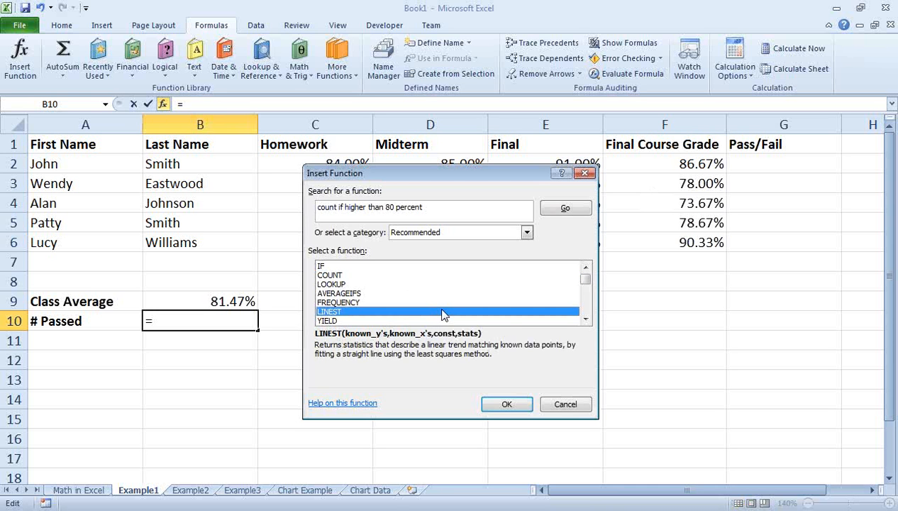
pyautogui.press('Down')
pyautogui.press('Down')
pyautogui.press('Down')
pyautogui.press('Down')
pyautogui.press('Down')
pyautogui.press('Down')
pyautogui.press('Down')
pyautogui.press('Down')
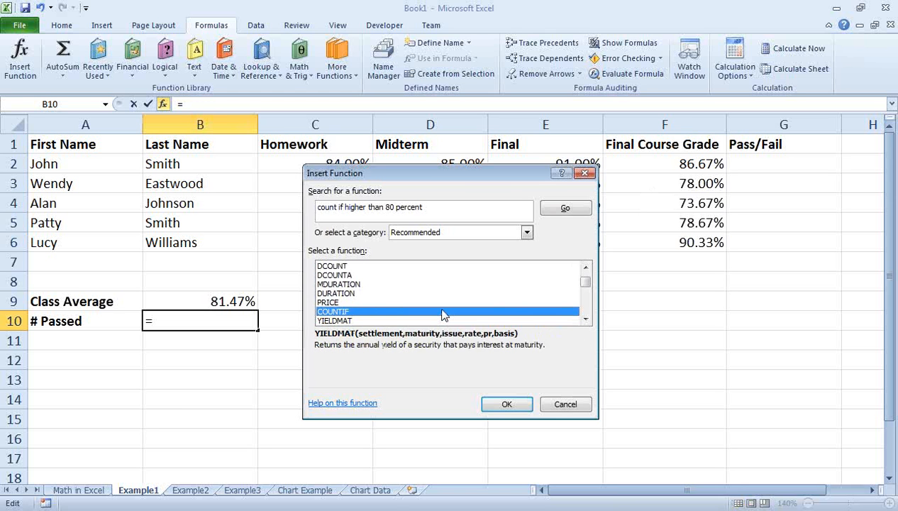
pyautogui.press('Up')
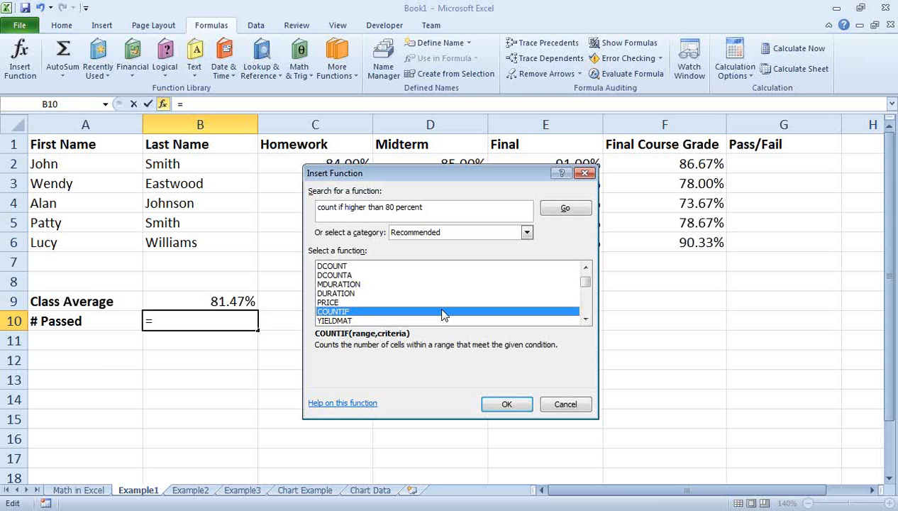
pyautogui.click(489, 403)
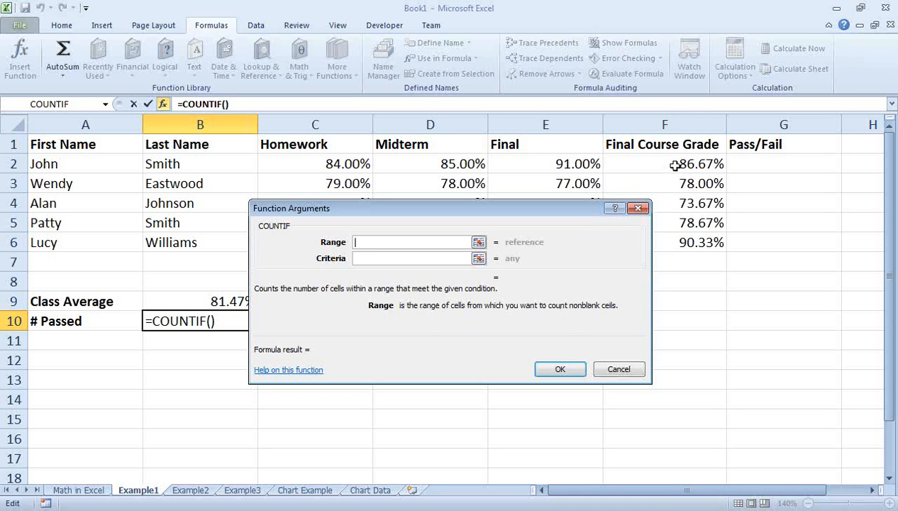
# Set the COUNTIF range to the final course grades F2:F6 and the criteria to >.79, and complete the function
pyautogui.moveTo(701, 163); pyautogui.dragTo(688, 238)
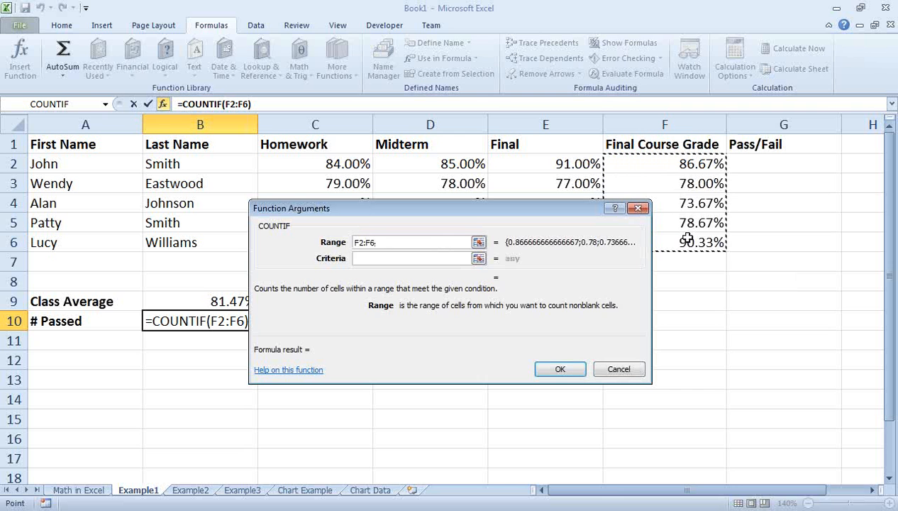
pyautogui.click(386, 264)
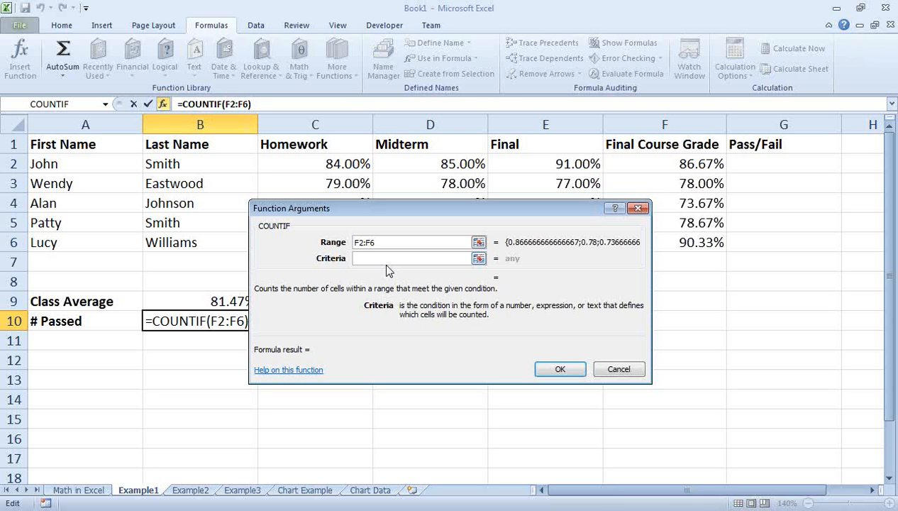
pyautogui.write('>')
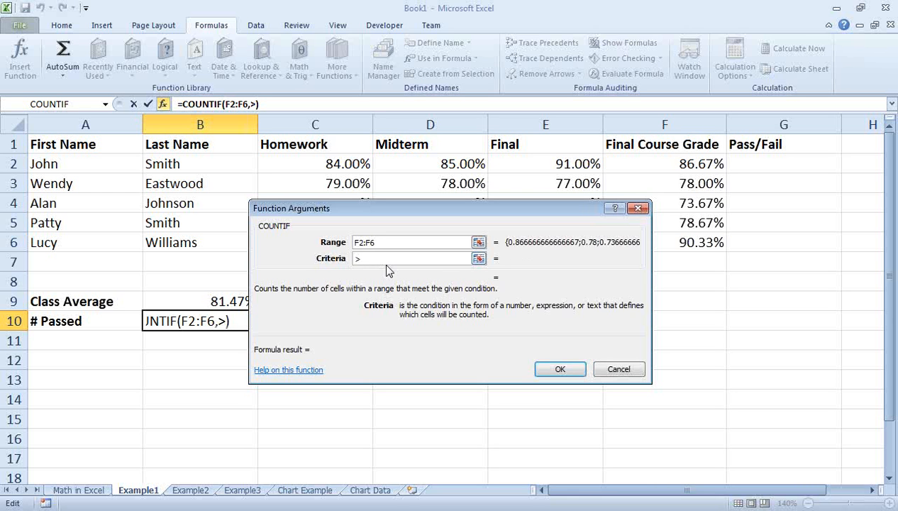
pyautogui.write('7')
pyautogui.press('BackSpace')
pyautogui.write('.79')
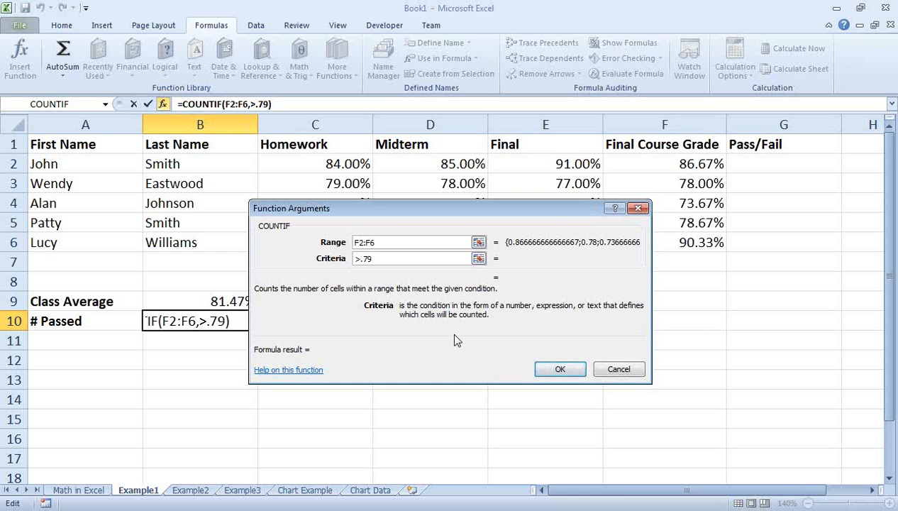
pyautogui.click(541, 370)
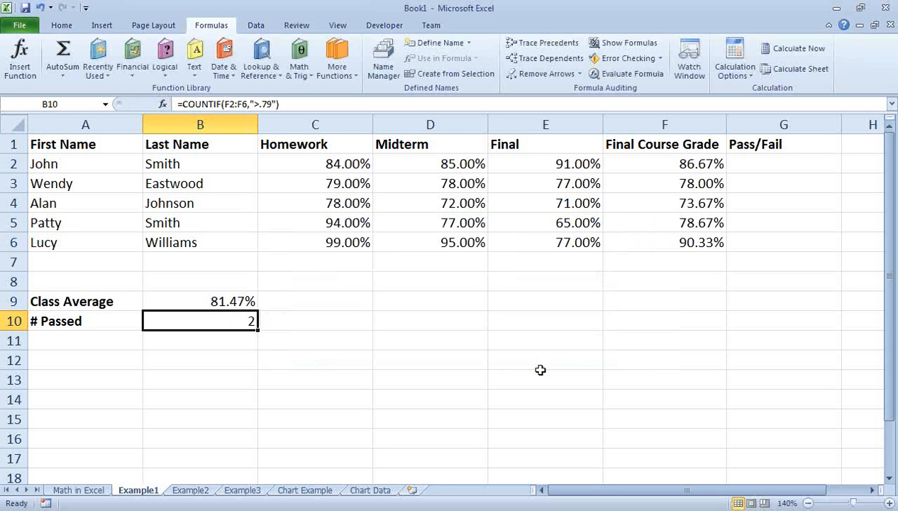
# Check the final course grades in column F against the # Passed formula in B10
pyautogui.click(620, 248)
pyautogui.click(624, 165)
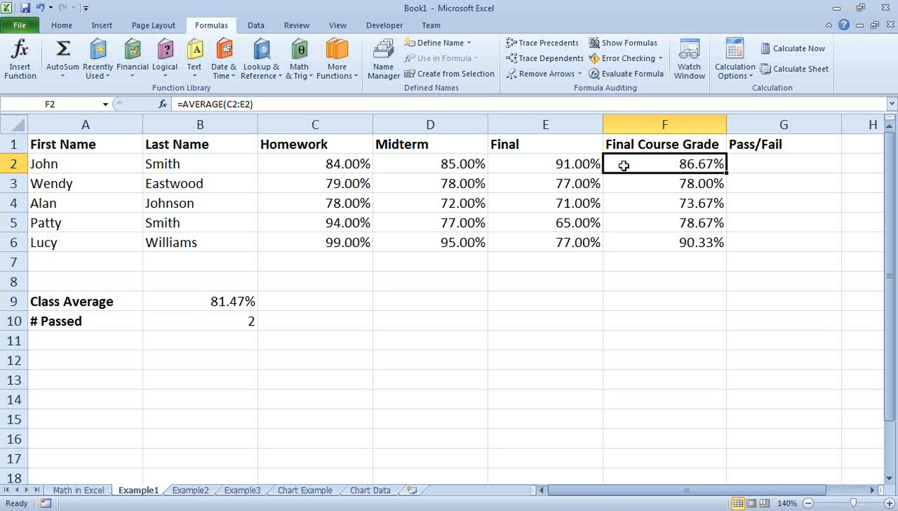
pyautogui.press('Down')
pyautogui.press('Down')
pyautogui.press('Left')
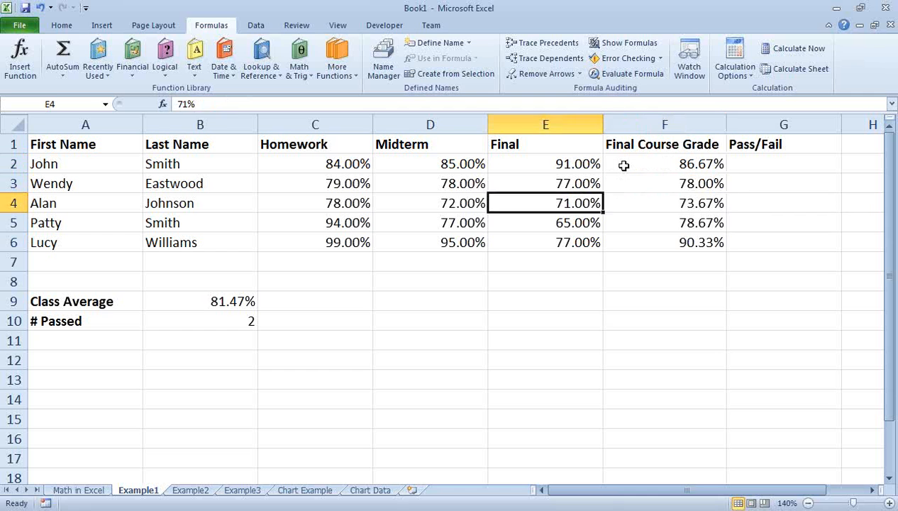
pyautogui.press('Down')
pyautogui.press('Left')
pyautogui.press('Left')
pyautogui.press('Down')
pyautogui.press('Left')
pyautogui.press('Left')
pyautogui.press('Down')
pyautogui.press('Down')
pyautogui.press('Down')
pyautogui.press('Right')
pyautogui.press('Down')
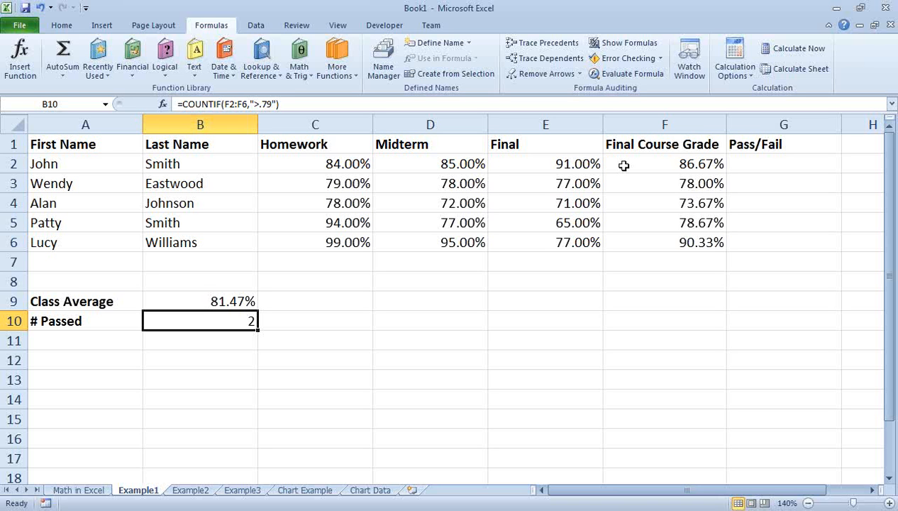
# Select the first student's Pass/Fail cell, G2
pyautogui.press('Right')
pyautogui.press('Up')
pyautogui.press('Up')
pyautogui.press('Right')
pyautogui.press('Up')
pyautogui.press('Up')
pyautogui.press('Up')
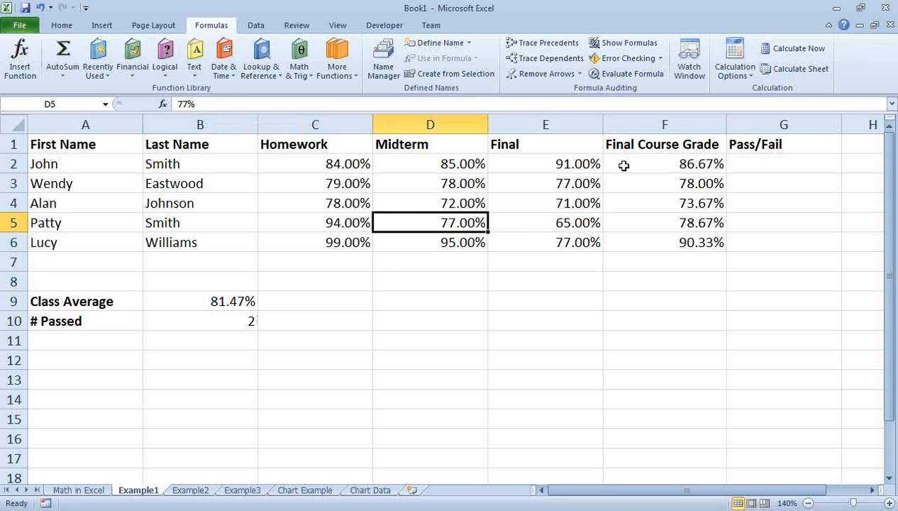
pyautogui.press('Right')
pyautogui.press('Up')
pyautogui.press('Right')
pyautogui.press('Up')
pyautogui.press('Up')
pyautogui.press('Right')
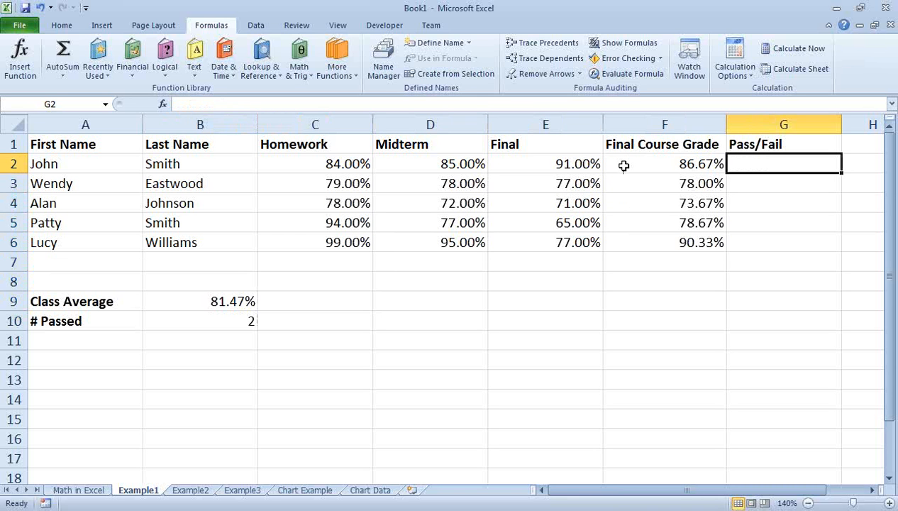
pyautogui.write('=')
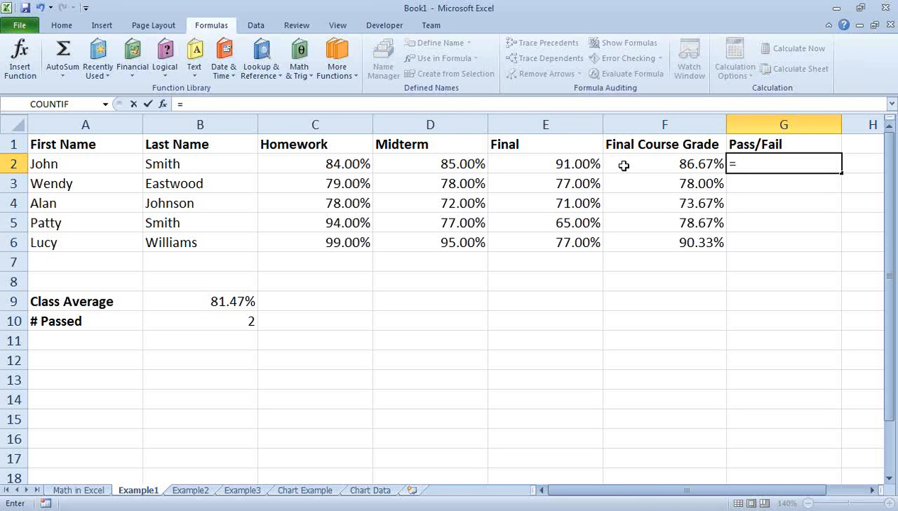
pyautogui.press('BackSpace')
pyautogui.press('Return')
pyautogui.press('Up')
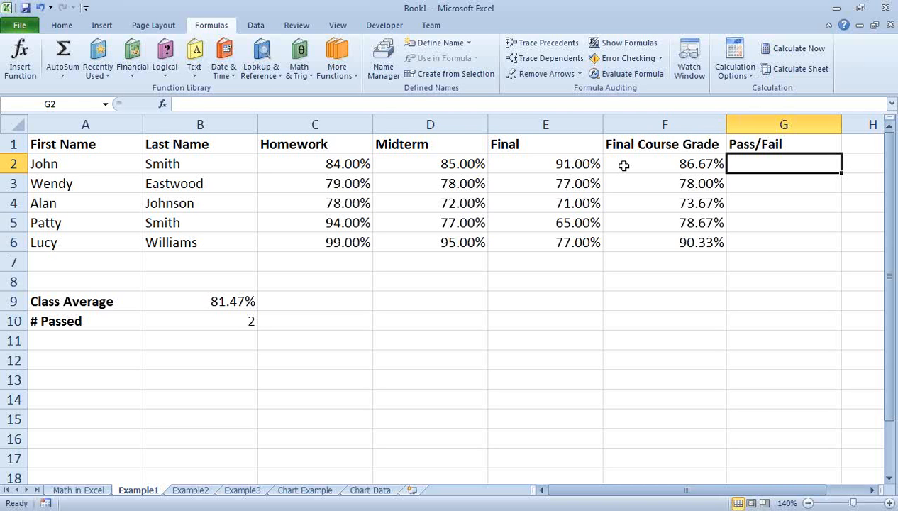
# Start an IF function in the first student's Pass/Fail cell, G2, and bring up its function arguments
pyautogui.write('=')
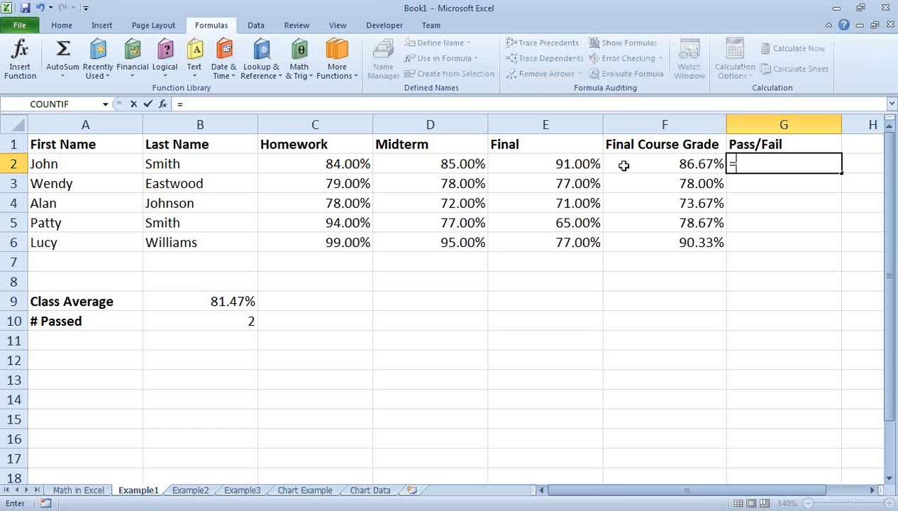
pyautogui.press('BackSpace')
pyautogui.write('=O')
pyautogui.press('BackSpace')
pyautogui.write('IF')
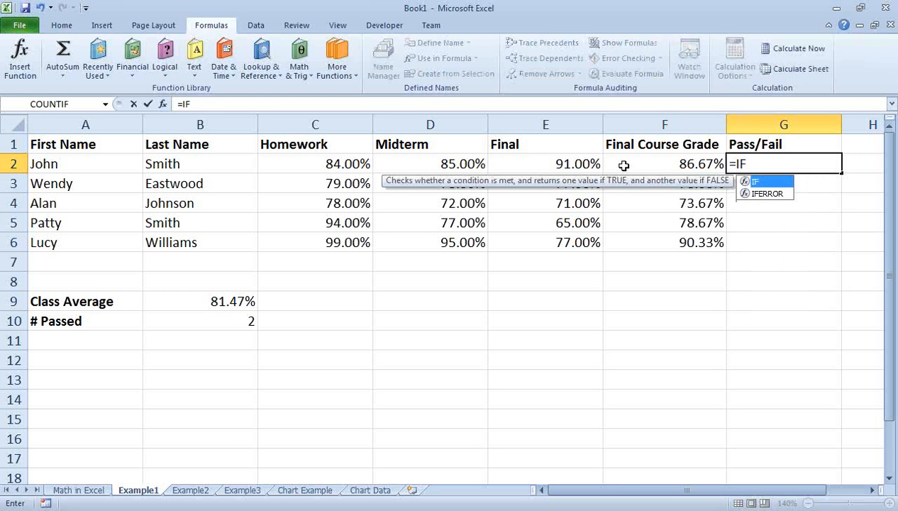
pyautogui.doubleClick(738, 181)
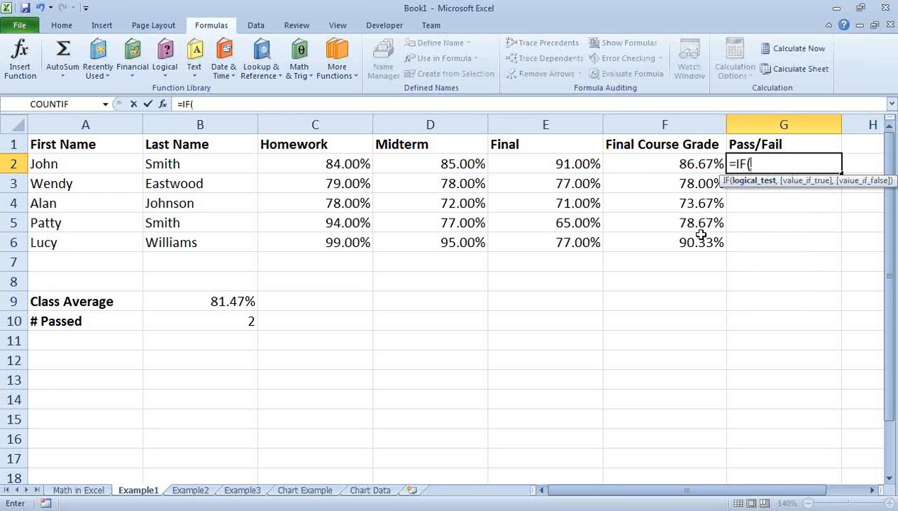
pyautogui.click(163, 104)
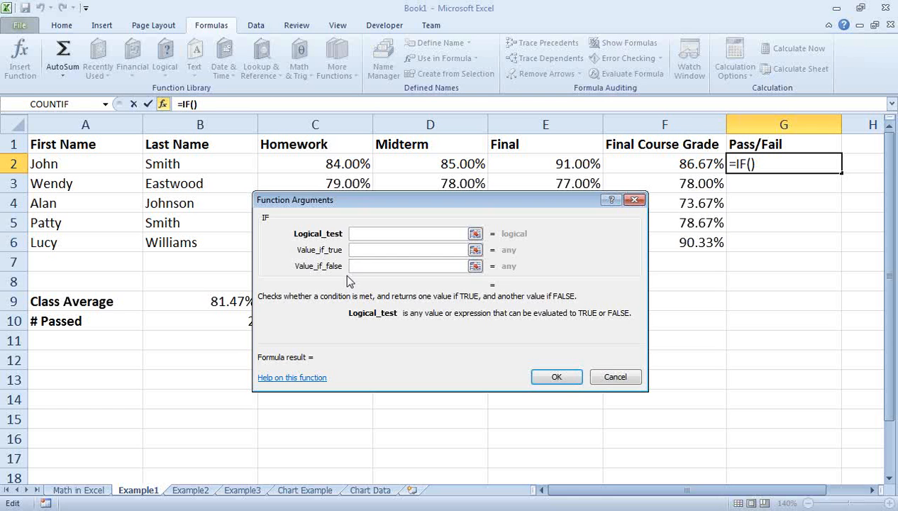
# Set the IF function's logical test to F2>.79, using the student's final course grade
pyautogui.click(643, 166)
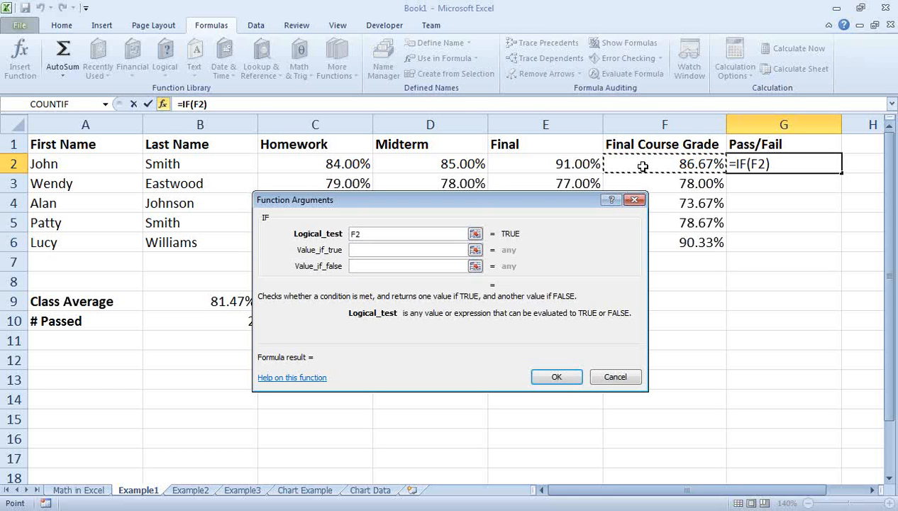
pyautogui.write(',')
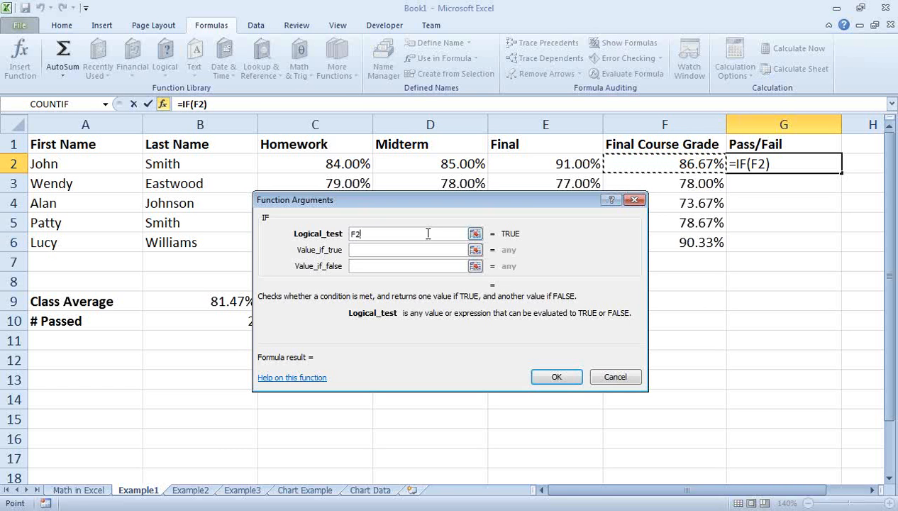
pyautogui.write('>.')
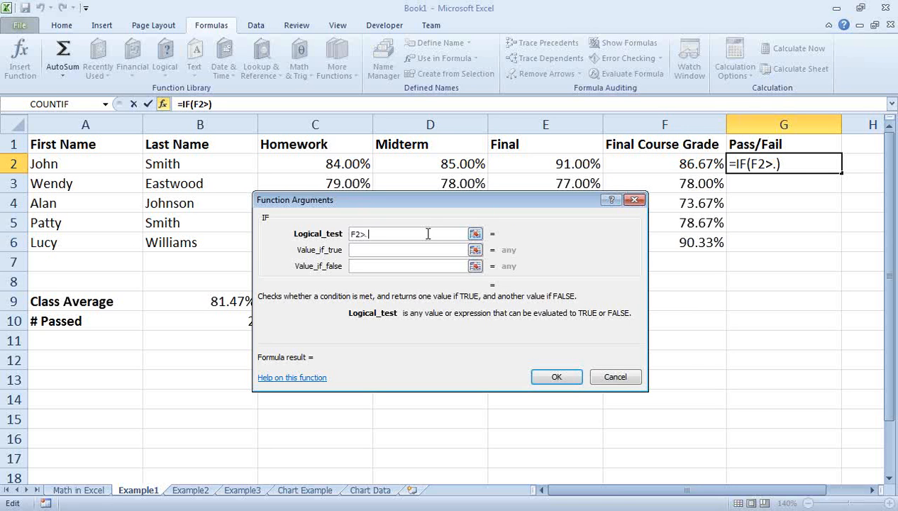
pyautogui.write('79')
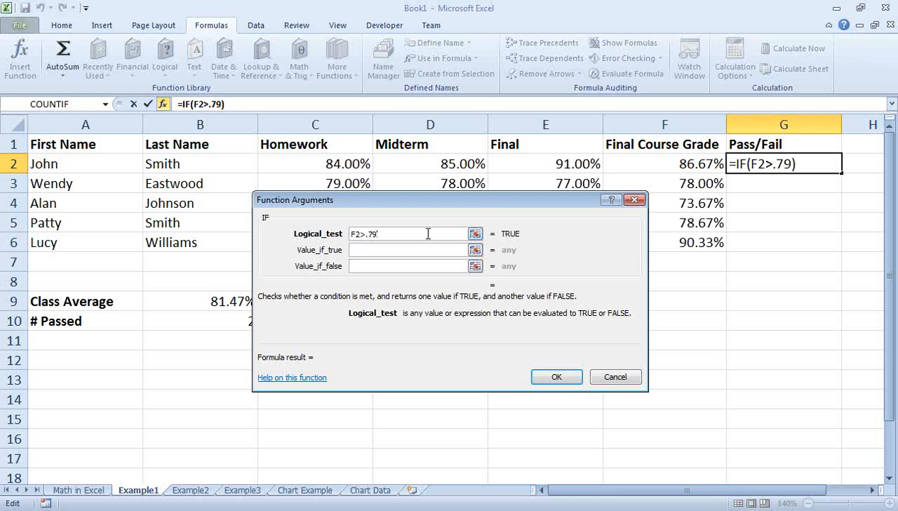
pyautogui.press('Tab')
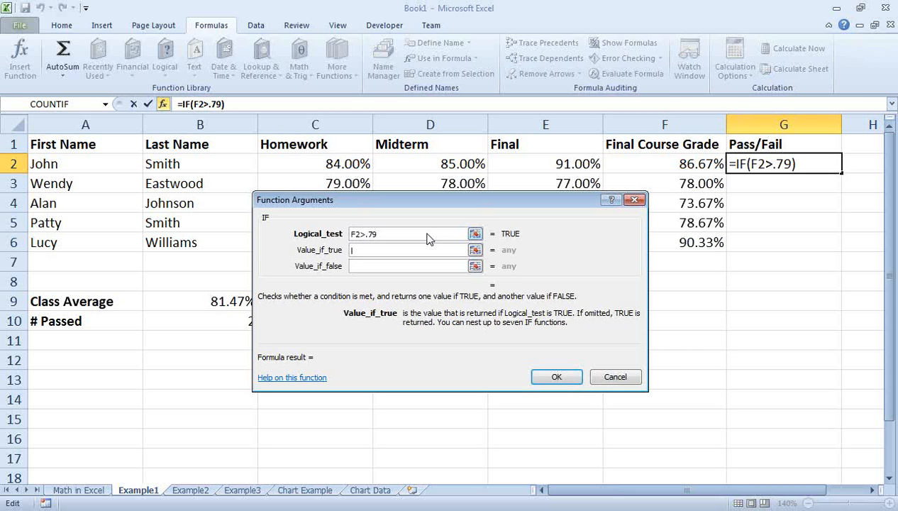
# Set the IF function's value if true to "Pass" and its value if false to "Fail", and complete the function
pyautogui.press('Tab')
pyautogui.write('"P')
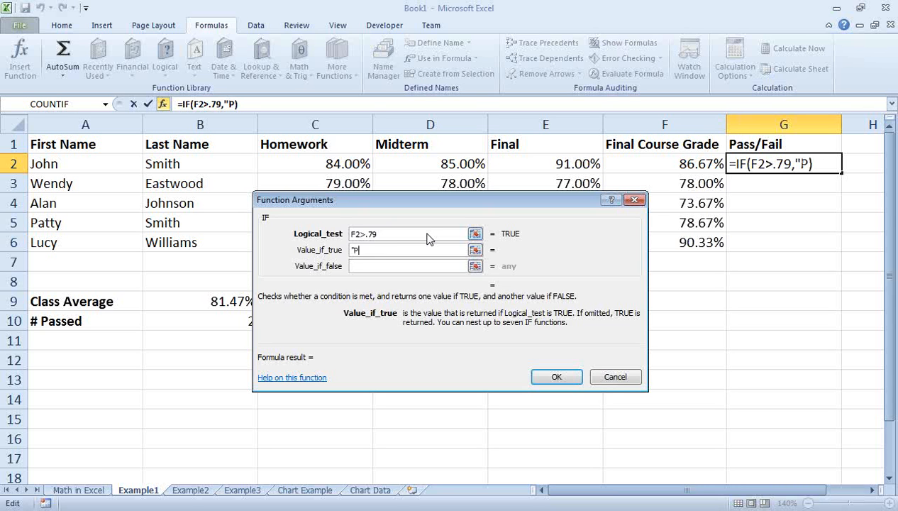
pyautogui.write('ass"')
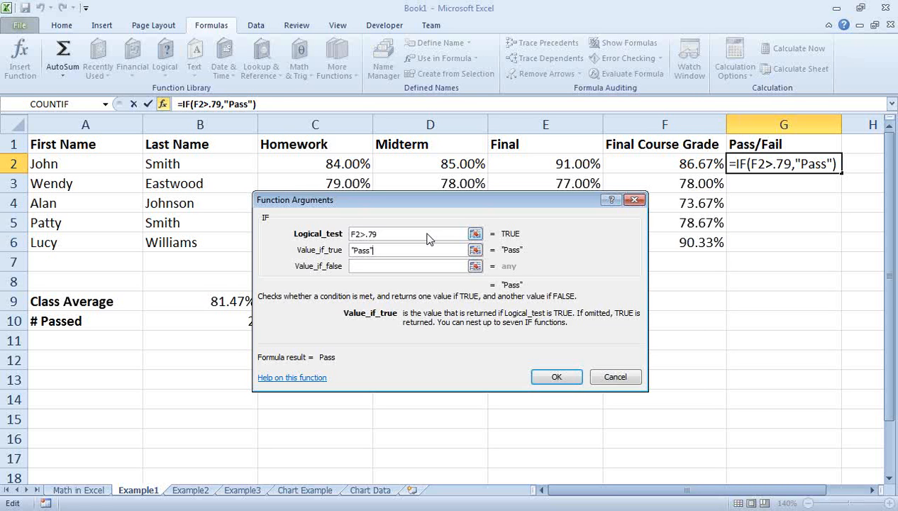
pyautogui.press('Tab')
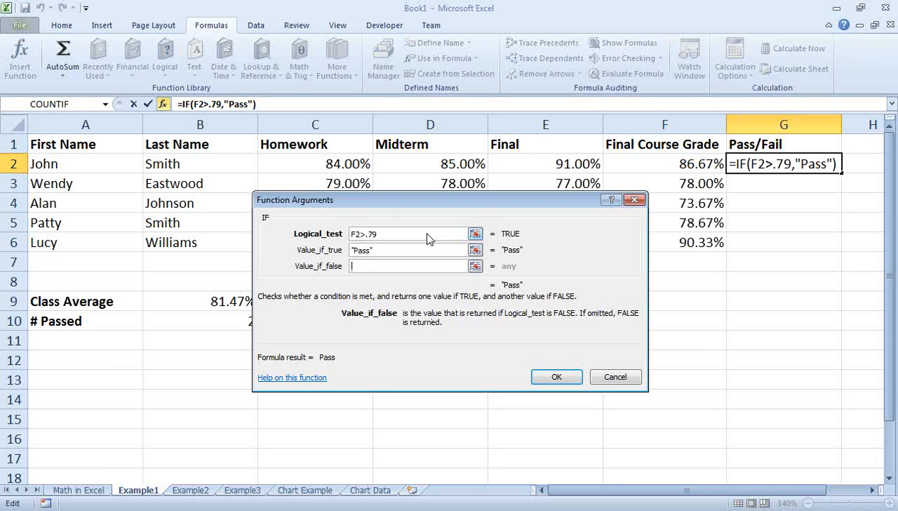
pyautogui.write('"')
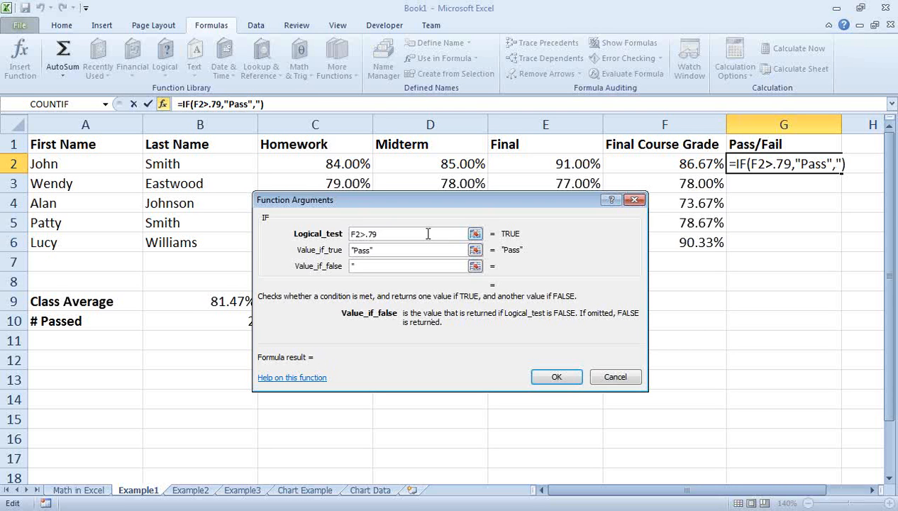
pyautogui.write('Fail')
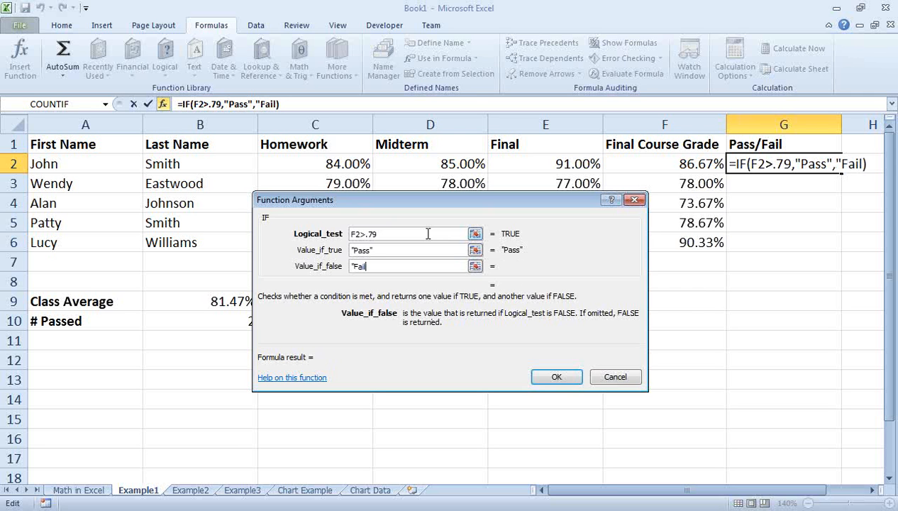
pyautogui.write('"')
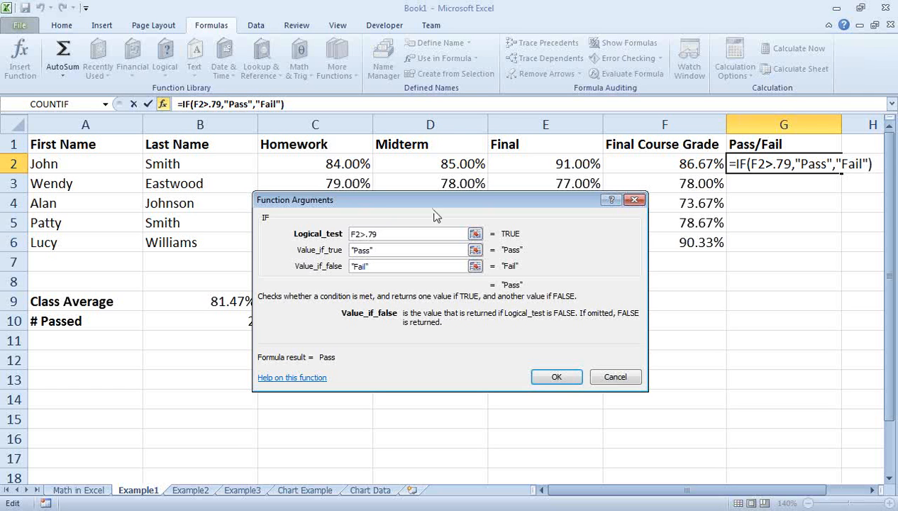
pyautogui.click(548, 378)
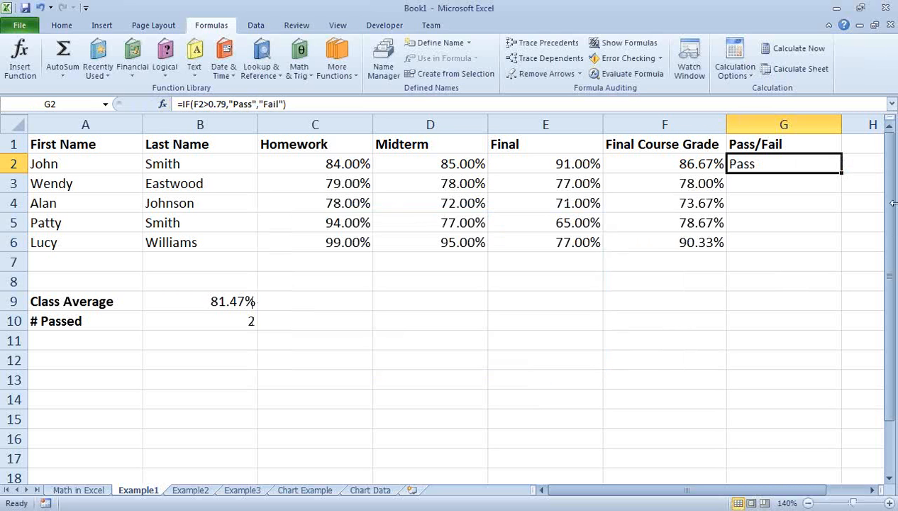
# Fill the Pass/Fail formula from G2 down to G6 for the remaining students
pyautogui.moveTo(839, 176); pyautogui.dragTo(839, 248)
pyautogui.click(806, 312)
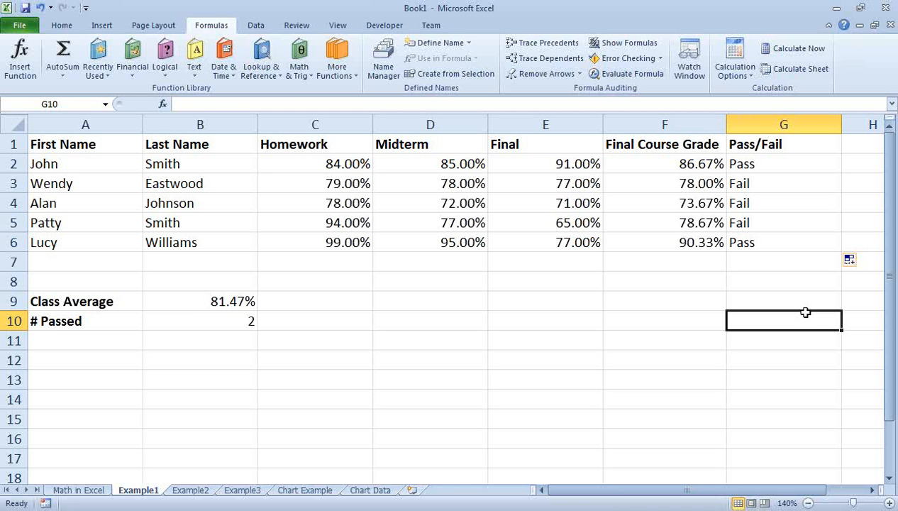
pyautogui.click(754, 165)
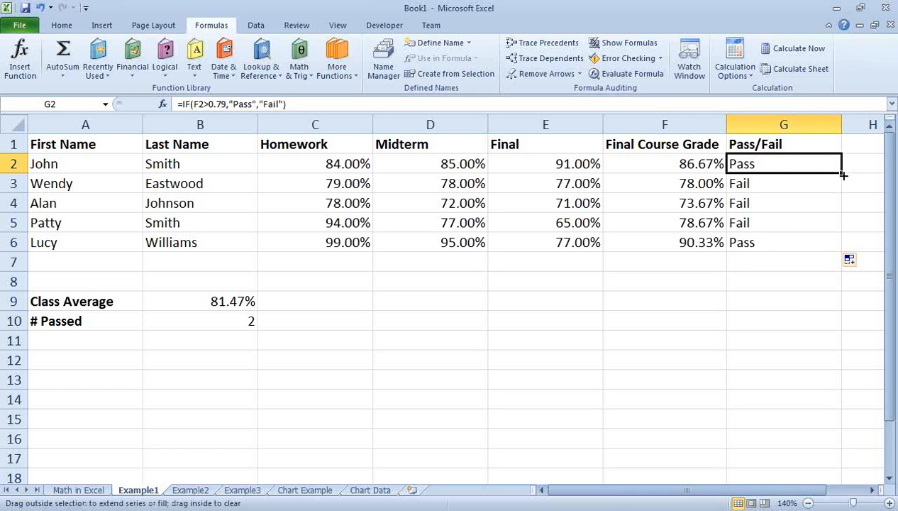
pyautogui.click(794, 287)
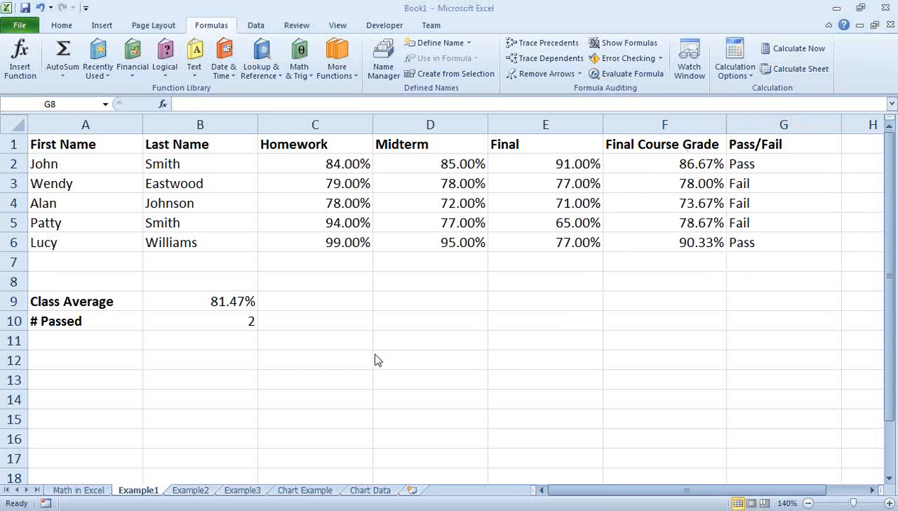
# Switch to the Example2 sheet containing the guest RSVP list
pyautogui.click(203, 492)
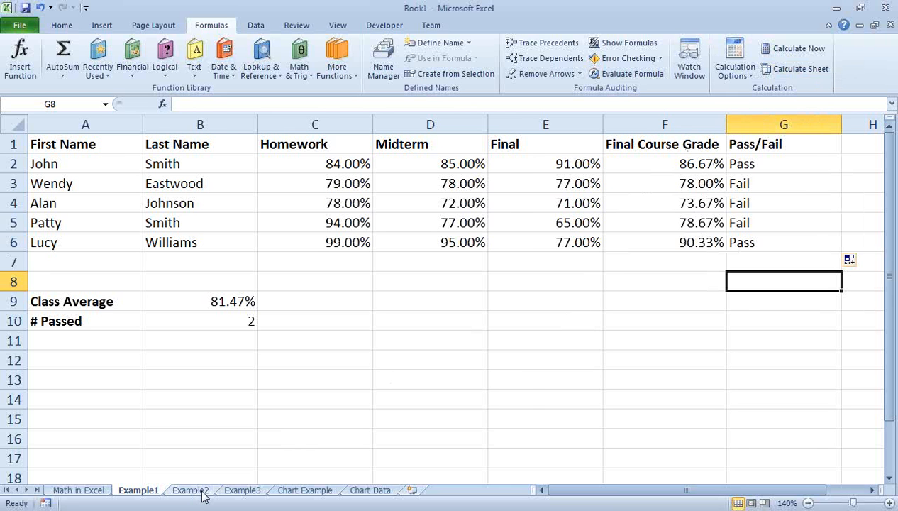
pyautogui.click(203, 492)
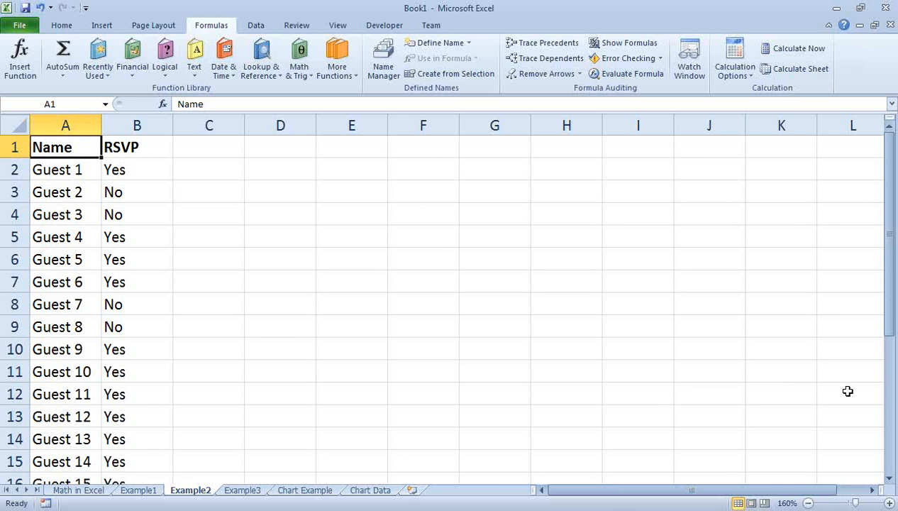
pyautogui.click(891, 406)
pyautogui.moveTo(889, 401); pyautogui.dragTo(859, 184)
pyautogui.moveTo(891, 301); pyautogui.dragTo(879, 275)
# Examine the guests' Yes and No responses in the RSVP column, down to the end of the list
pyautogui.press('Right')
pyautogui.press('Down')
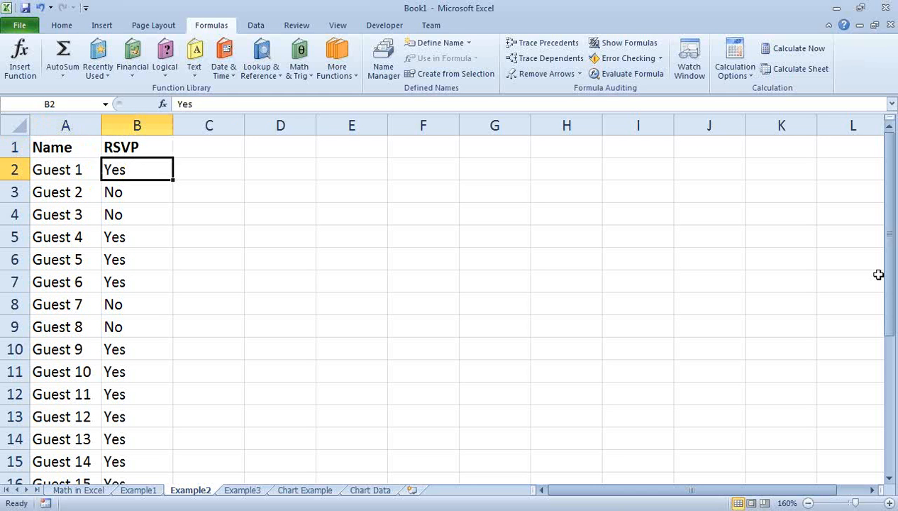
pyautogui.press('Down')
pyautogui.press('Down')
pyautogui.press('Down')
pyautogui.press('Down')
pyautogui.press('Down')
pyautogui.press('Down')
pyautogui.press('Down')
pyautogui.press('Down')
pyautogui.press('Down')
pyautogui.press('Down')
pyautogui.press('Down')
pyautogui.press('Down')
pyautogui.press('Down')
pyautogui.press('Down')
pyautogui.press('Down')
pyautogui.press('Down')
pyautogui.press('Down')
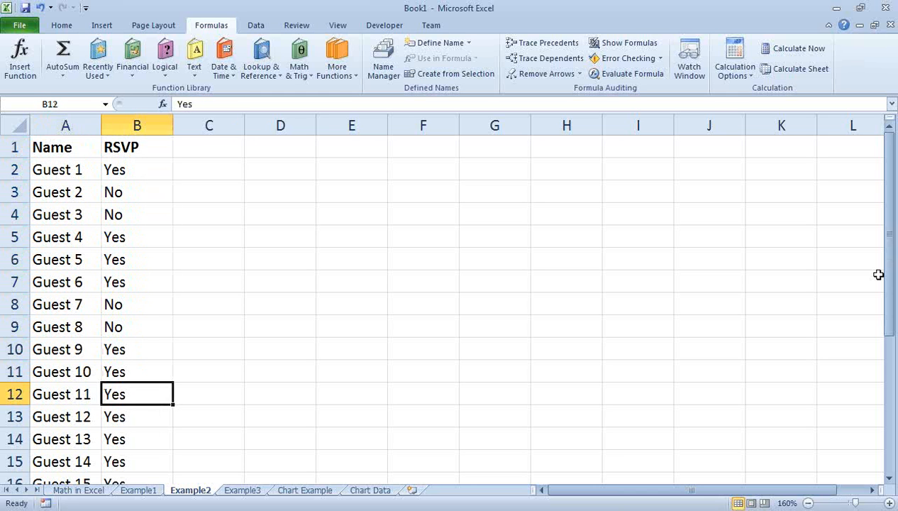
pyautogui.press('Down')
pyautogui.press('Down')
pyautogui.press('Down')
pyautogui.press('Down')
pyautogui.press('Down')
pyautogui.press('Down')
pyautogui.press('Down')
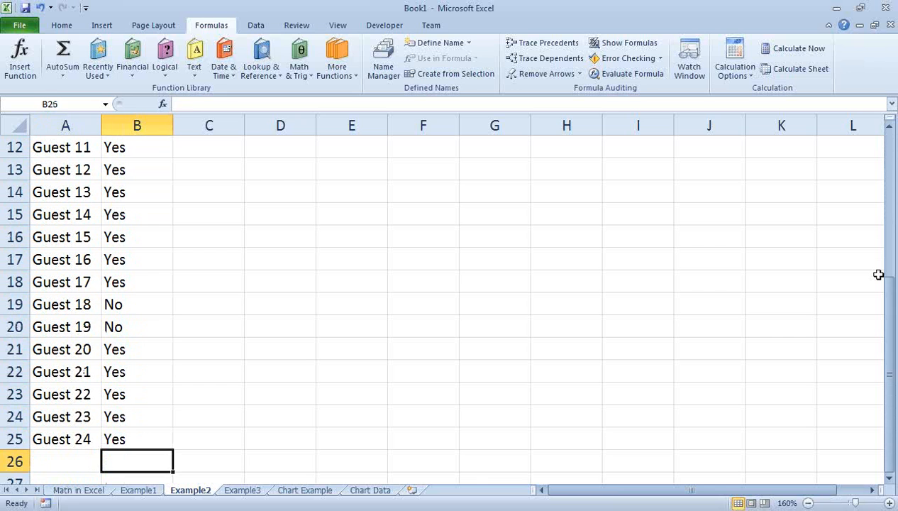
pyautogui.press('Up')
pyautogui.press('Up')
pyautogui.press('Up')
pyautogui.press('Up')
pyautogui.press('Up')
pyautogui.press('Up')
pyautogui.press('Up')
pyautogui.press('Up')
pyautogui.press('Up')
pyautogui.press('Up')
pyautogui.press('Up')
pyautogui.press('Up')
pyautogui.press('Up')
pyautogui.hotkey('ctrl', 'Up')
# Start a COUNTIF function in D2 and bring up its function arguments
pyautogui.press('Right')
pyautogui.press('Right')
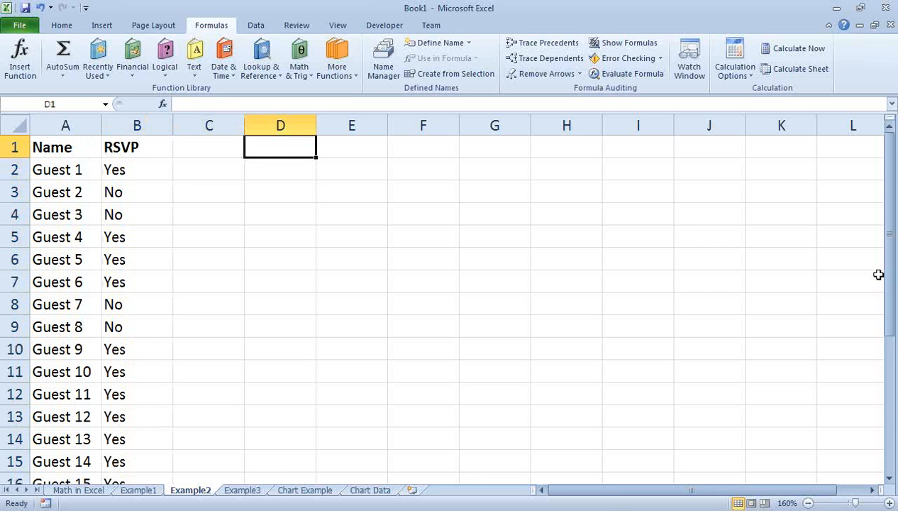
pyautogui.press('Down')
pyautogui.press('Left')
pyautogui.press('Right')
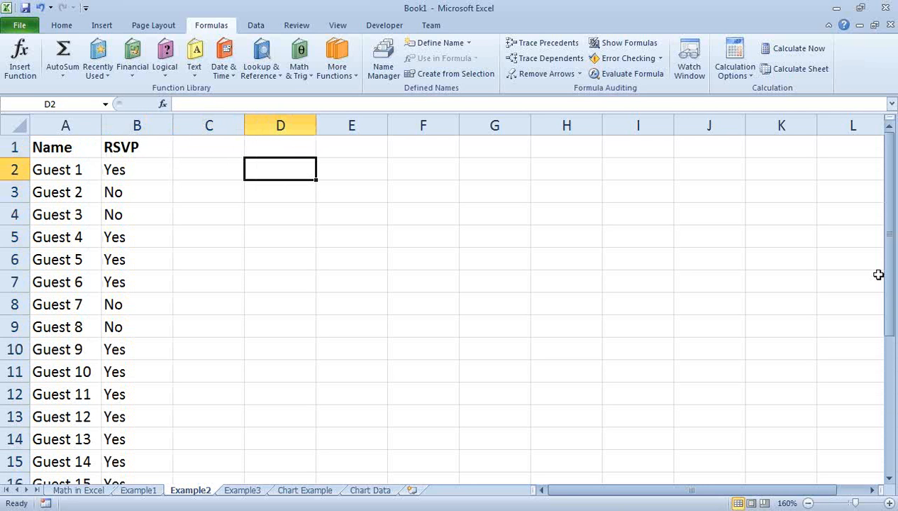
pyautogui.write('=Coun')
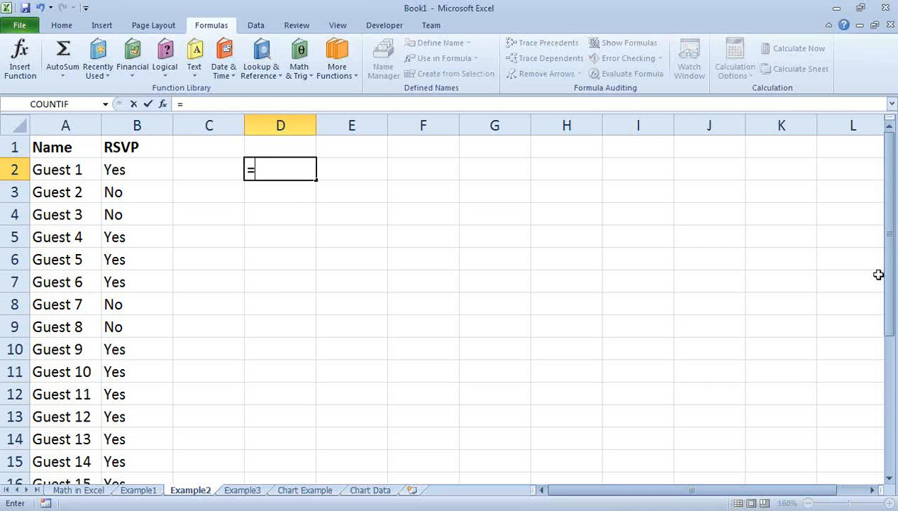
pyautogui.press('Down')
pyautogui.press('Down')
pyautogui.press('Down')
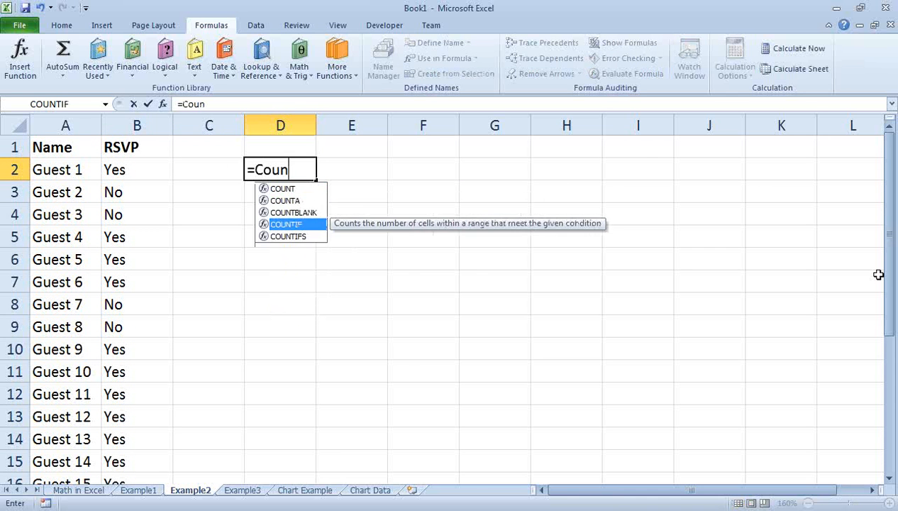
pyautogui.press('Tab')
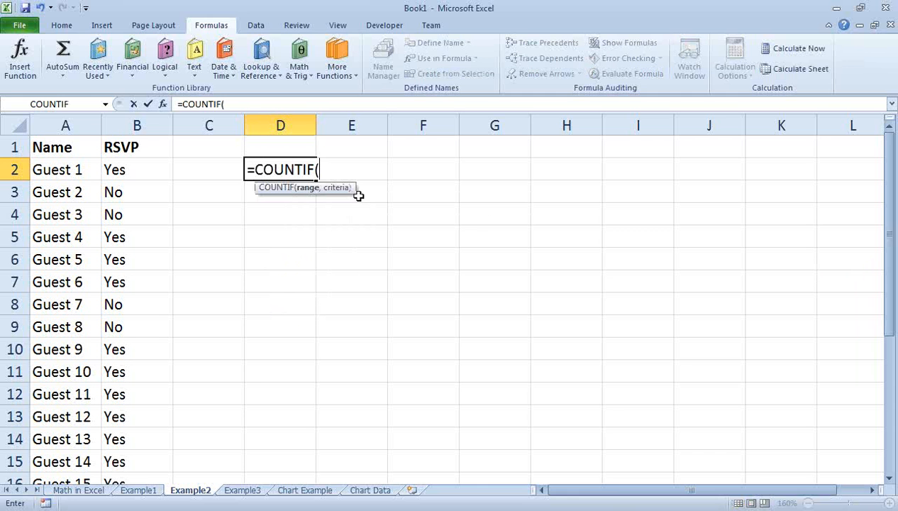
pyautogui.click(162, 103)
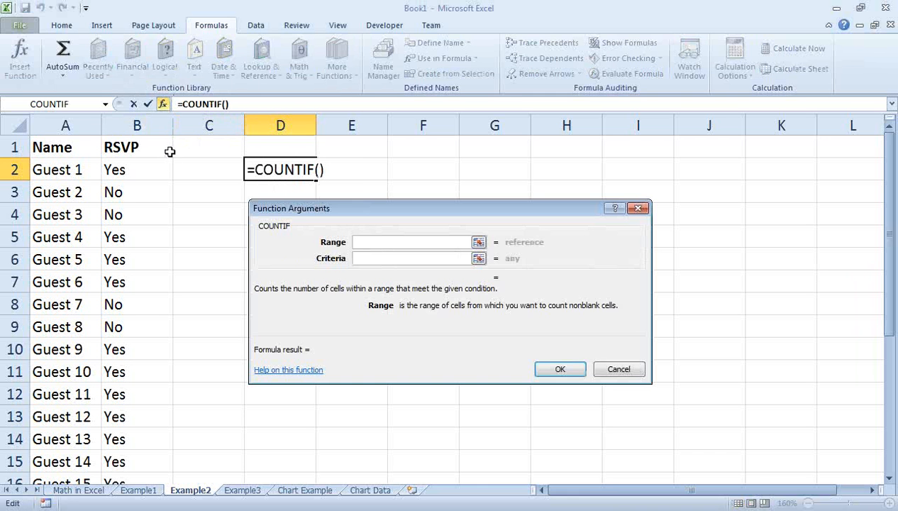
# Set the COUNTIF range to the RSVP responses B2:B25 and the criteria to "Yes"
pyautogui.moveTo(151, 169); pyautogui.dragTo(114, 342)
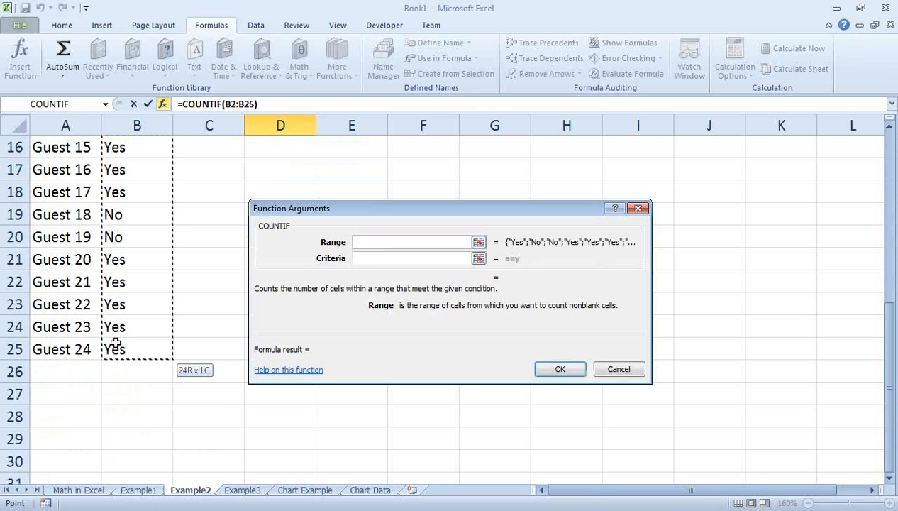
pyautogui.click(380, 259)
pyautogui.write('"')
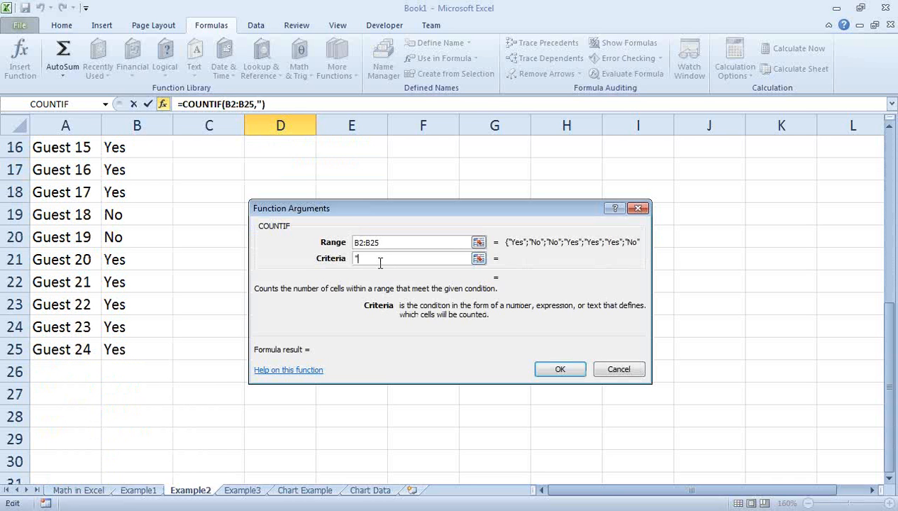
pyautogui.write('Yes"')
# Read the help article on COUNTIF through its syntax and both example tables, and cancel the function entry in D2
pyautogui.click(293, 371)
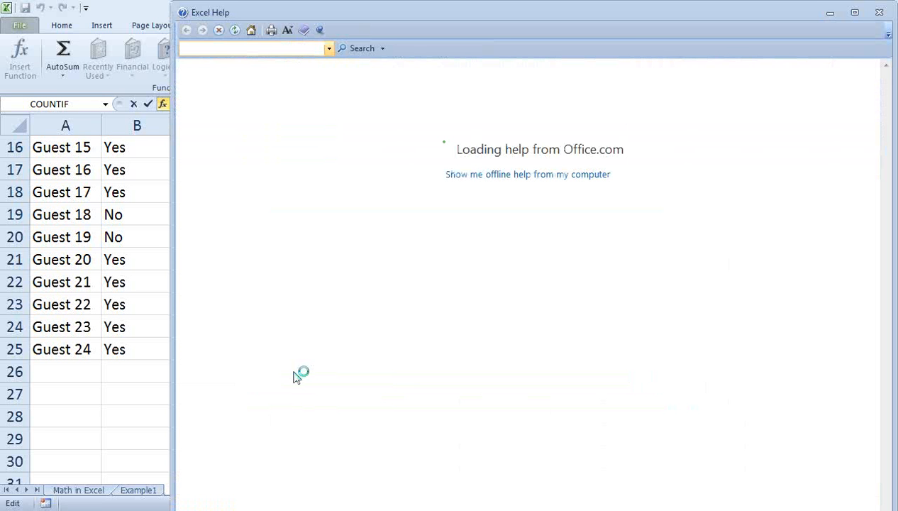
pyautogui.click(854, 12)
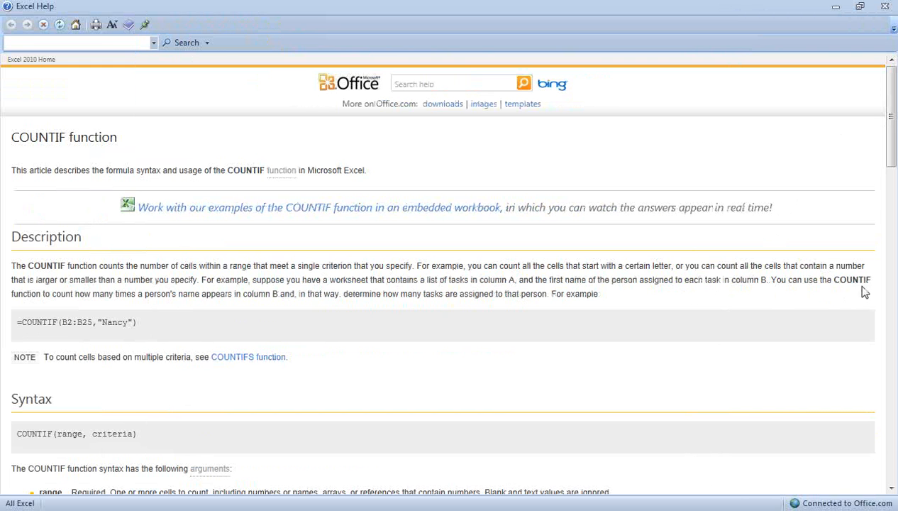
pyautogui.scroll(-5, 896, 344)
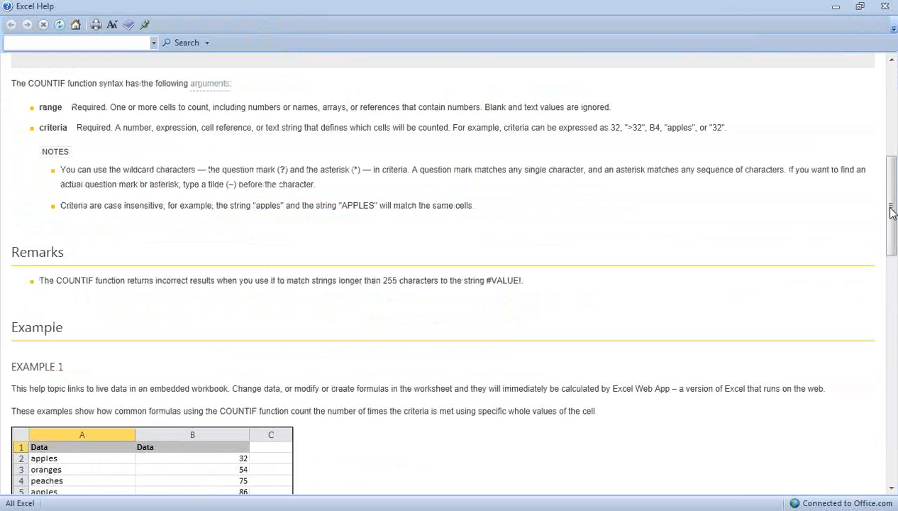
pyautogui.moveTo(892, 208); pyautogui.dragTo(894, 328)
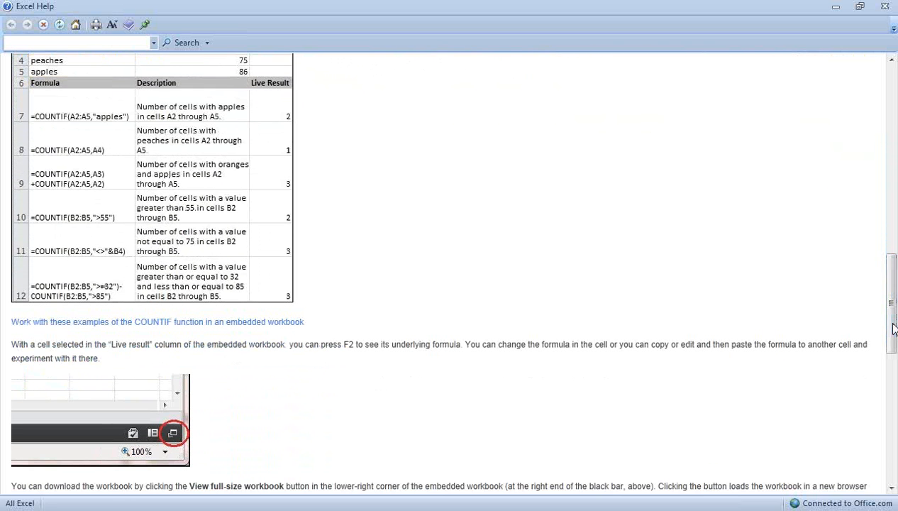
pyautogui.moveTo(894, 328); pyautogui.dragTo(863, 427)
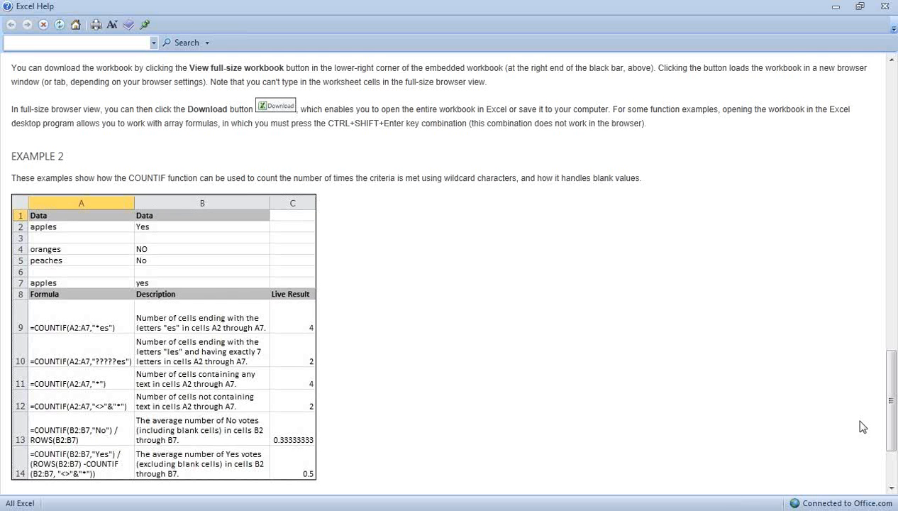
pyautogui.click(885, 6)
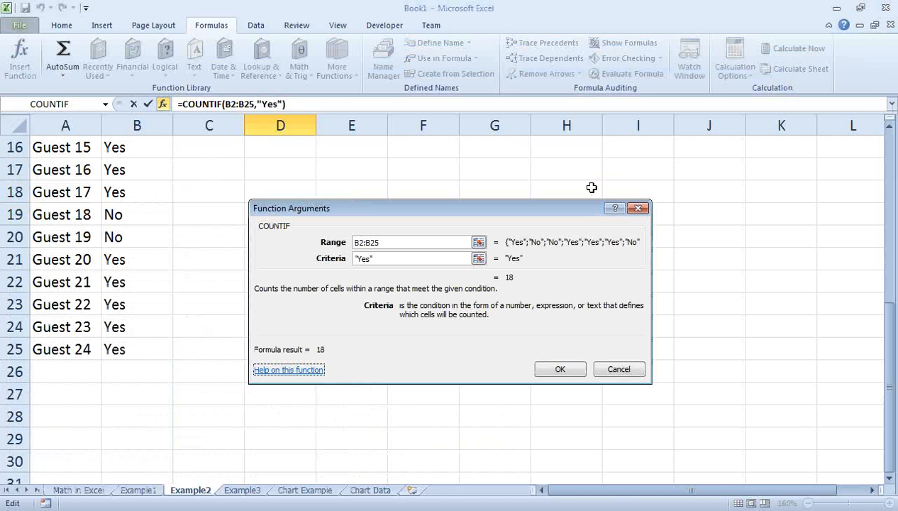
pyautogui.click(611, 373)
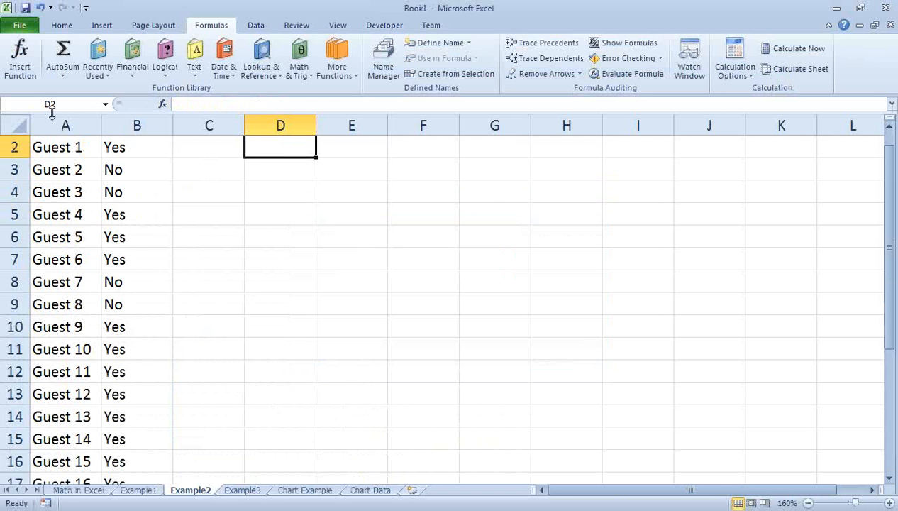
# Look up the help article for the HOUR function from the function list without inserting anything in D2
pyautogui.click(27, 77)
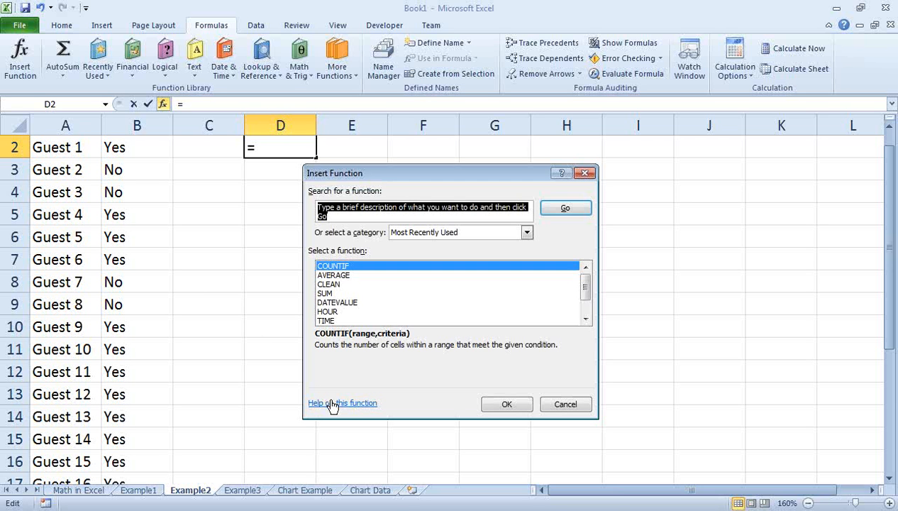
pyautogui.click(323, 320)
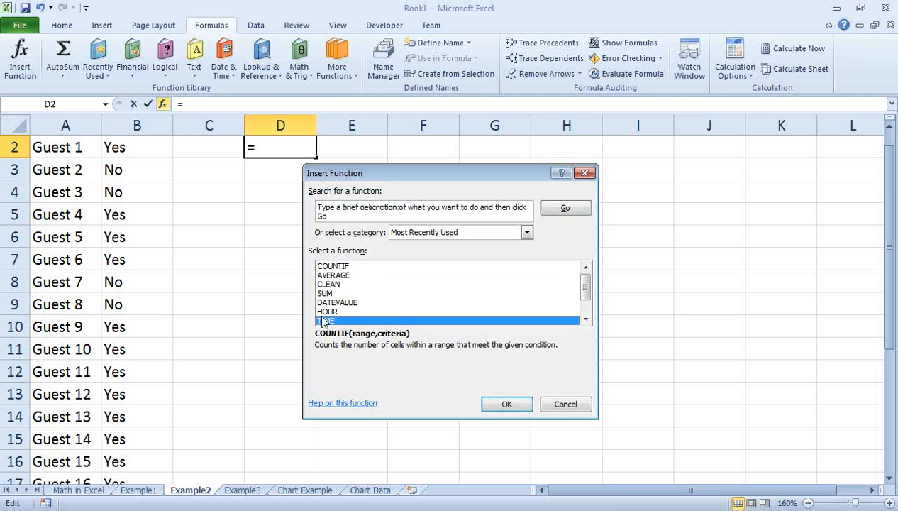
pyautogui.click(323, 313)
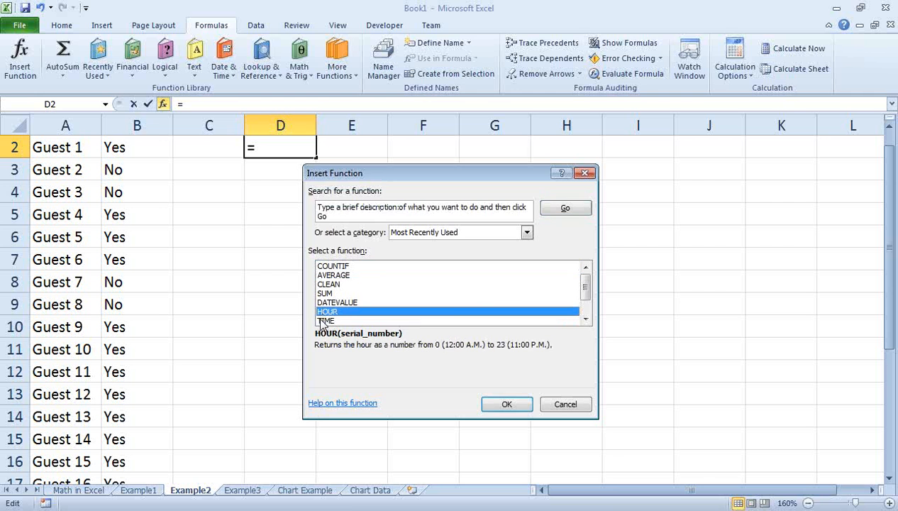
pyautogui.click(341, 408)
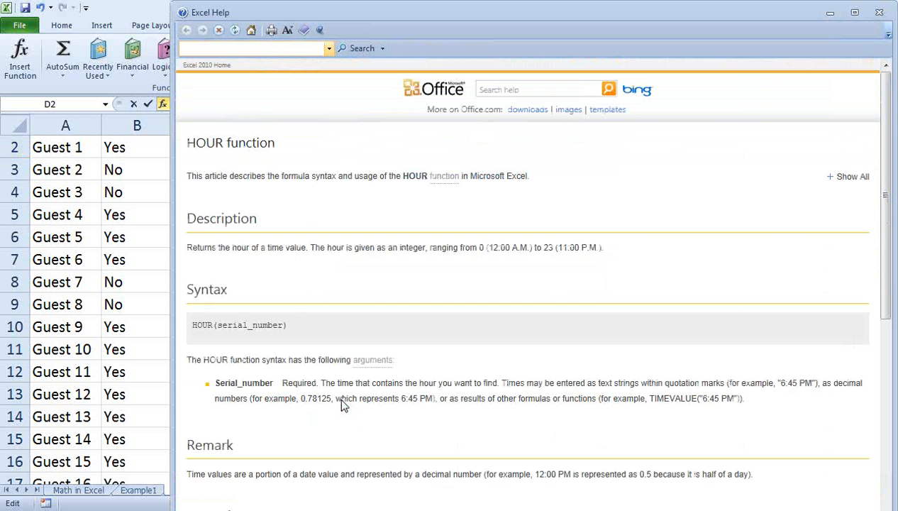
pyautogui.write('formula view')
pyautogui.click(878, 14)
pyautogui.click(574, 404)
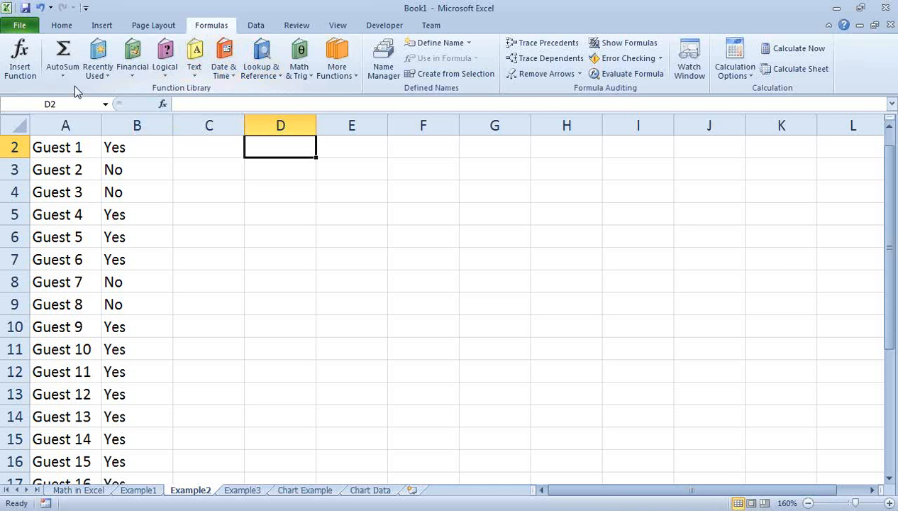
# Browse the functions available in the Logical, Financial, Text and Date & Time categories
pyautogui.click(179, 79)
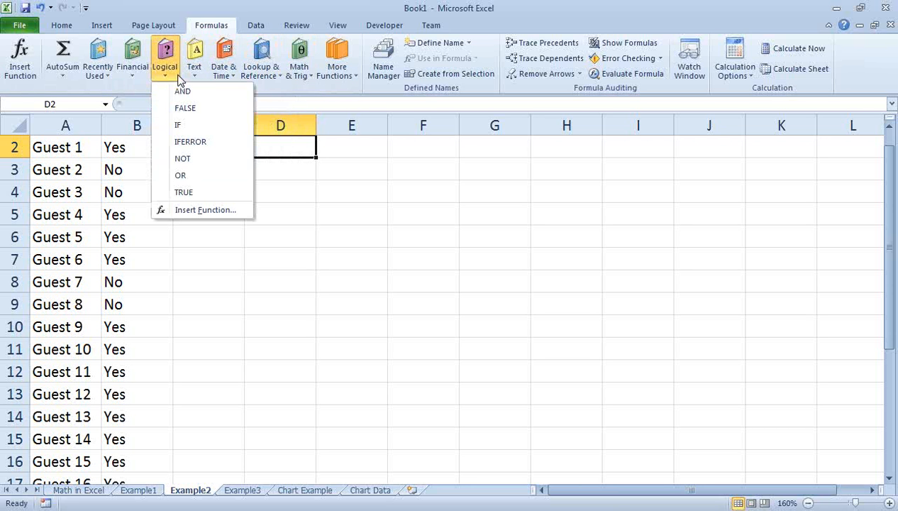
pyautogui.click(124, 79)
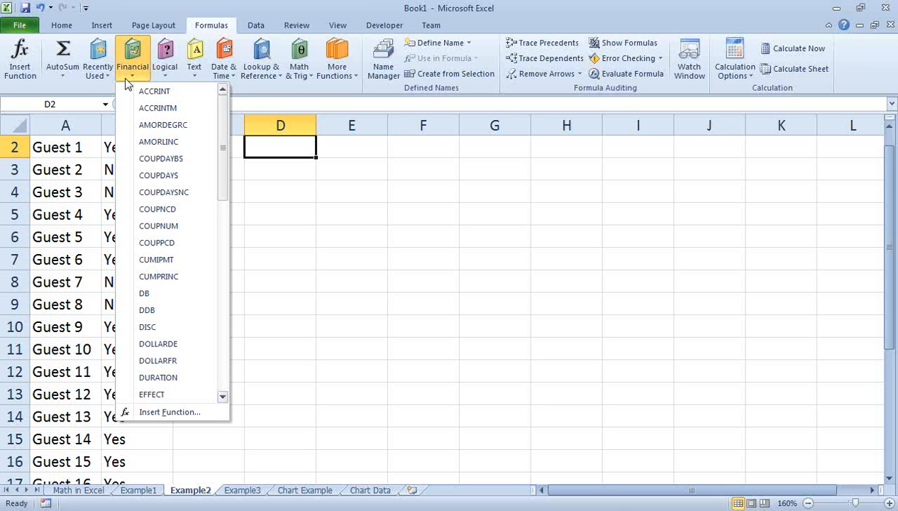
pyautogui.click(366, 227)
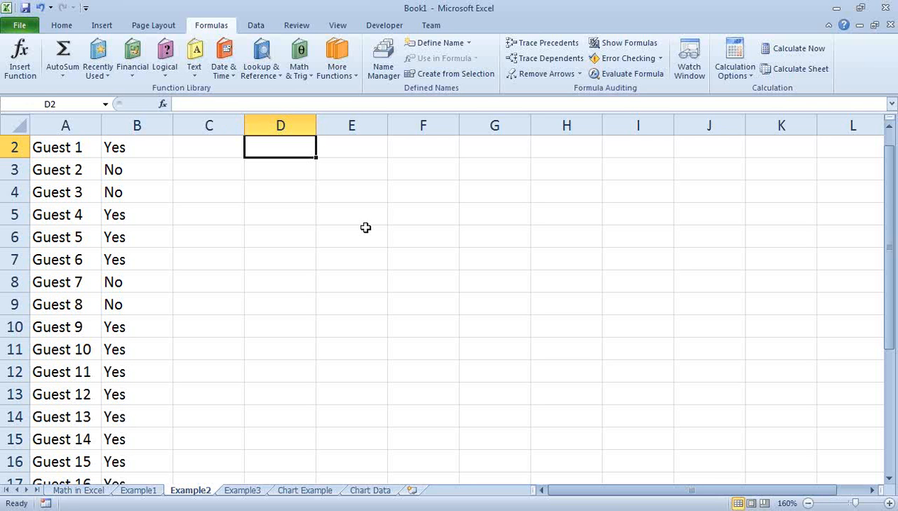
pyautogui.click(194, 55)
pyautogui.click(216, 64)
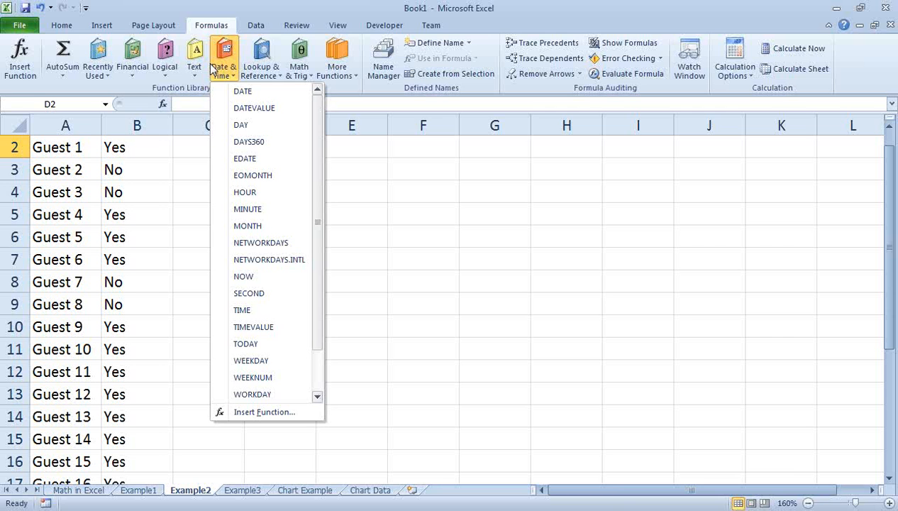
pyautogui.click(398, 145)
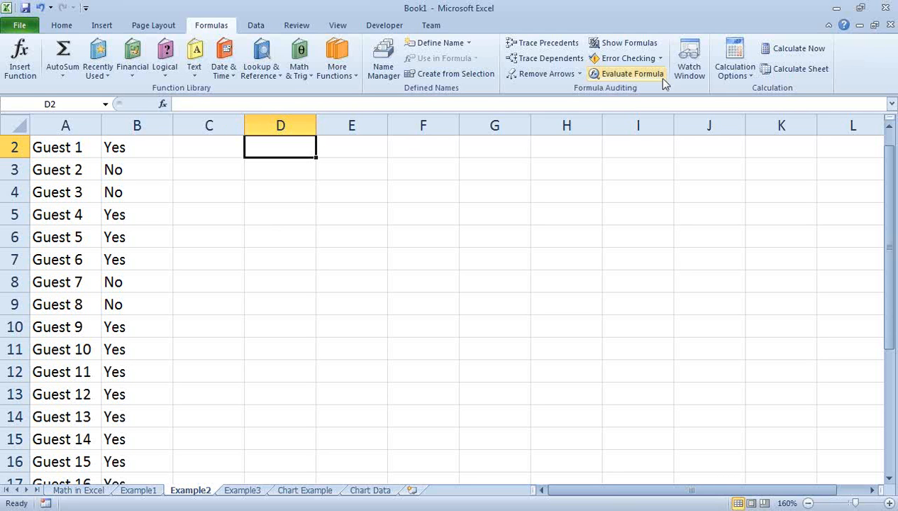
pyautogui.click(891, 26)
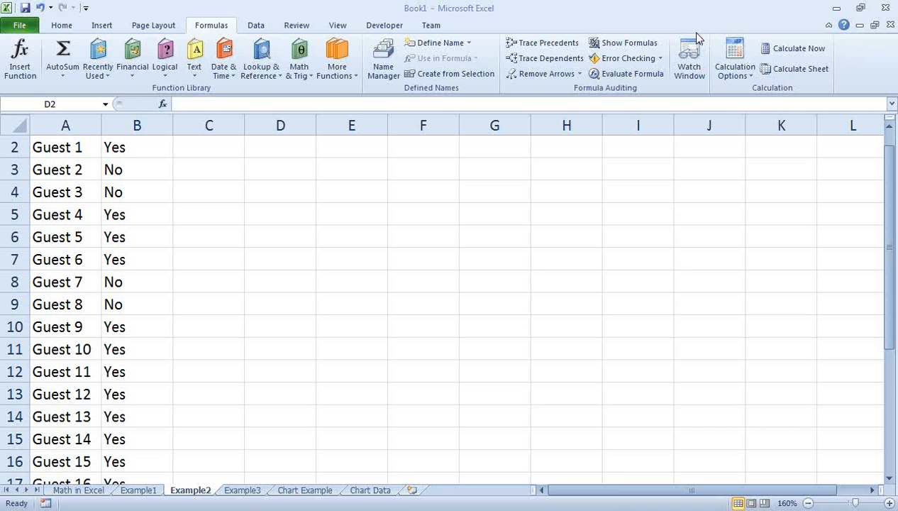
# Switch to the Example3 sheet with the employee salary data and select cell F22
pyautogui.click(247, 492)
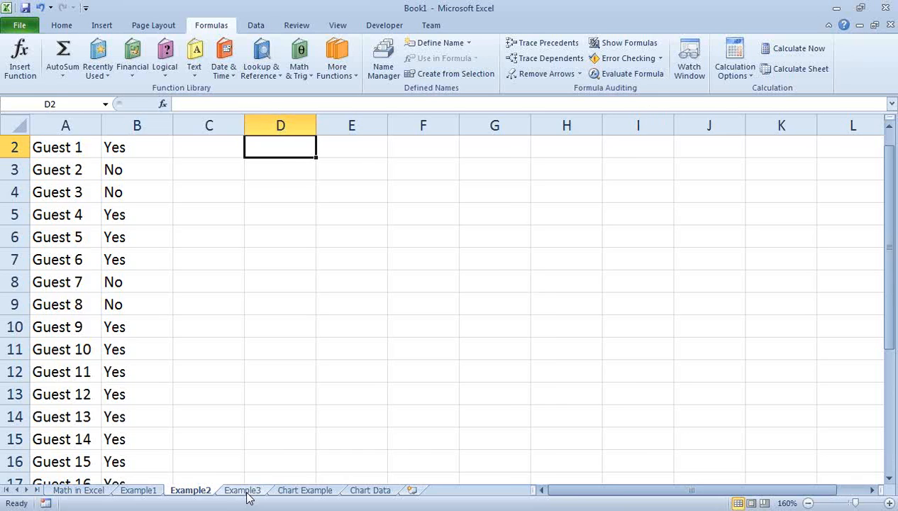
pyautogui.click(246, 493)
pyautogui.click(306, 425)
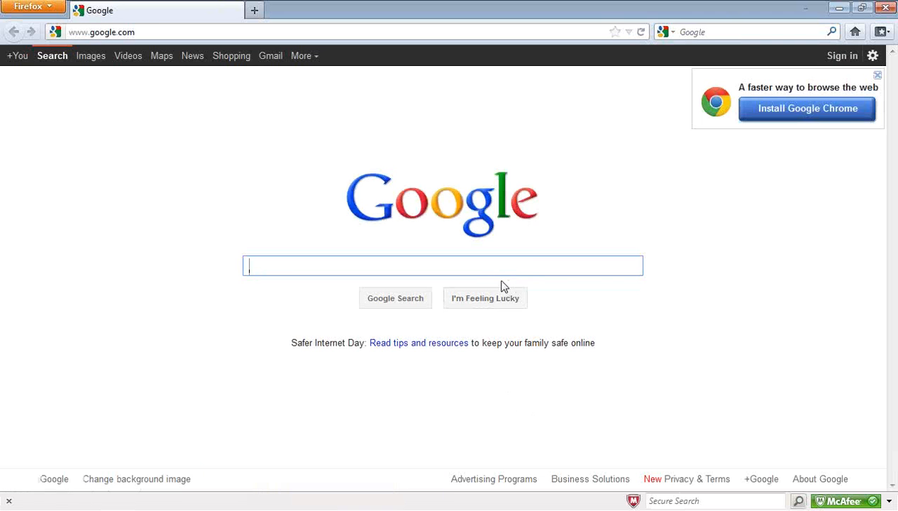
# In Firefox, search Google for "pivot table", read the introduction of the Wikipedia article, and return to Excel
pyautogui.write('p')
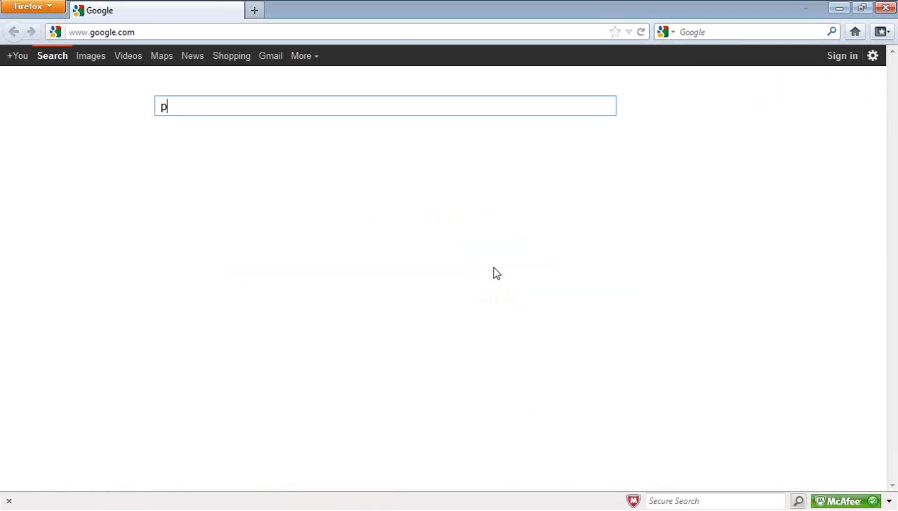
pyautogui.write('ivo')
pyautogui.write('t')
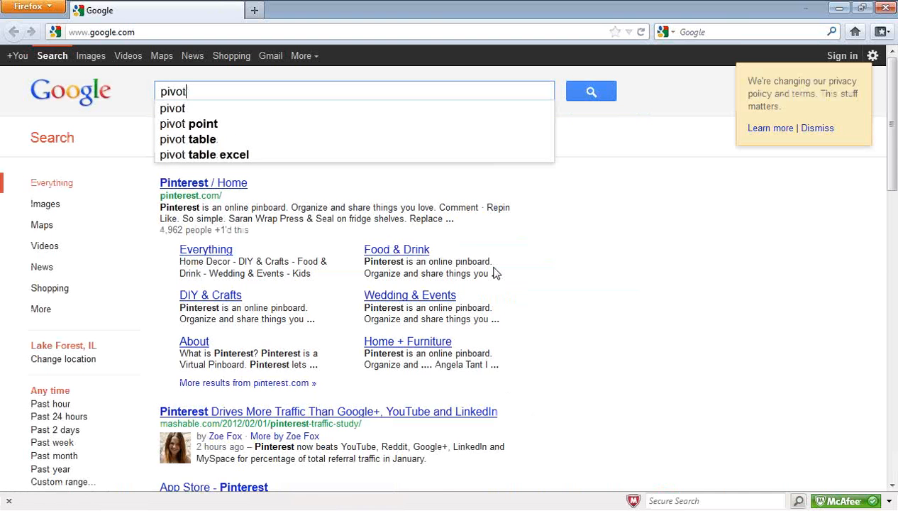
pyautogui.write(' table')
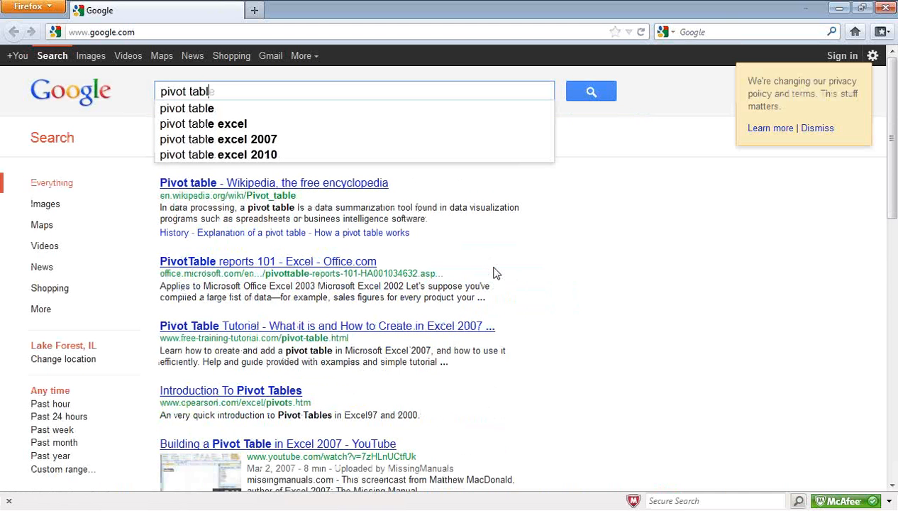
pyautogui.click(278, 189)
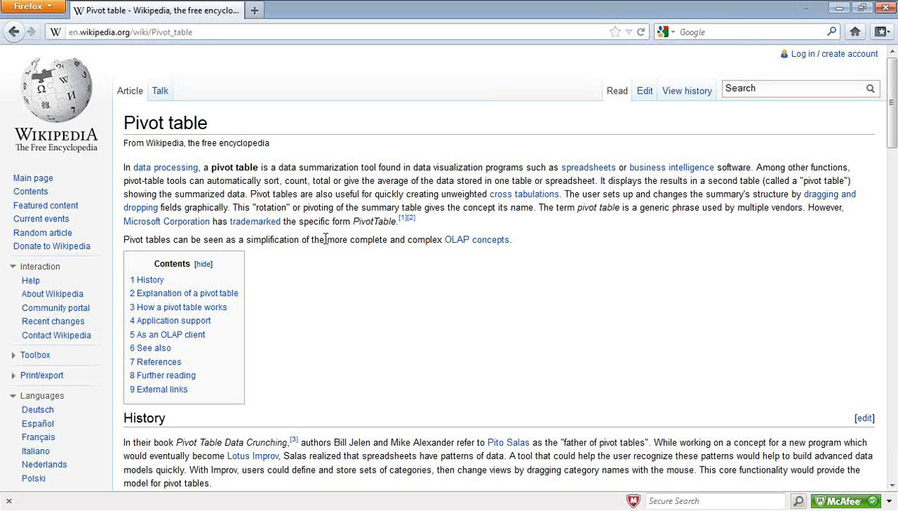
pyautogui.click(887, 7)
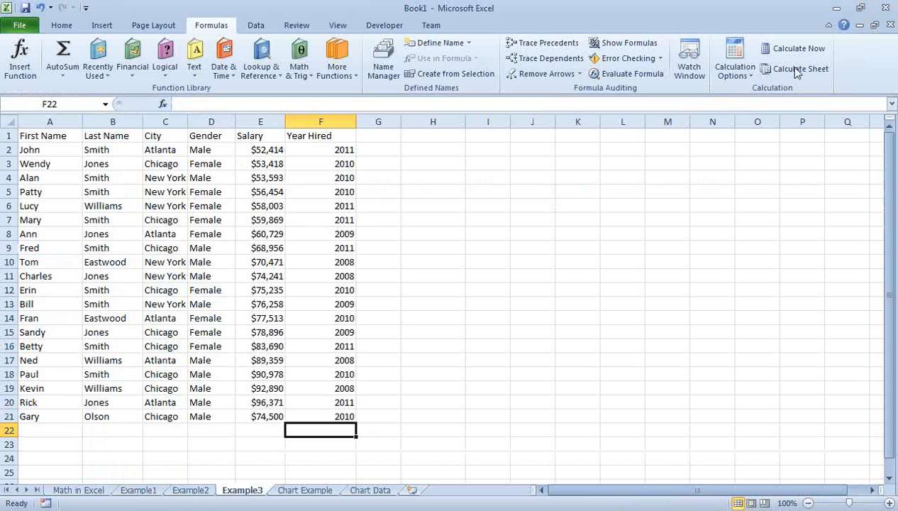
# Create a PivotTable from the employee data in A1:F21 of Example3, placed on a new worksheet
pyautogui.click(37, 150)
pyautogui.moveTo(35, 133); pyautogui.dragTo(287, 415)
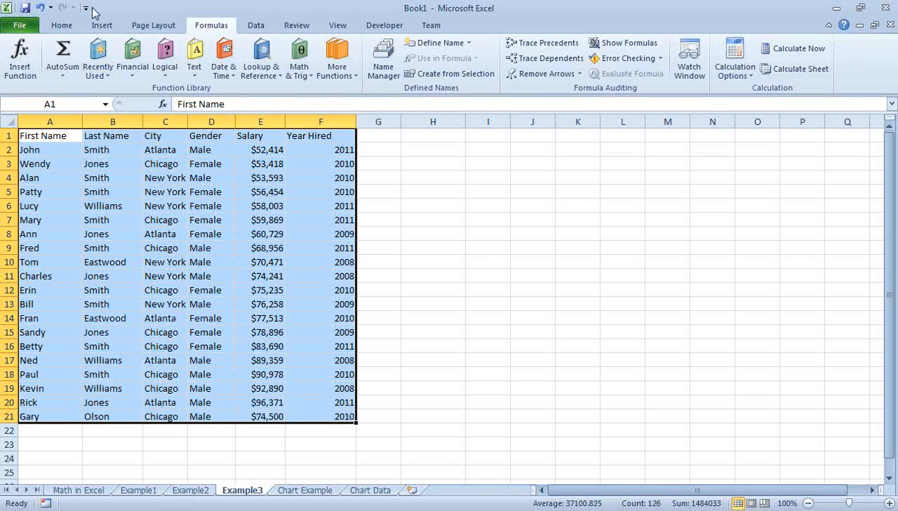
pyautogui.click(101, 25)
pyautogui.click(26, 79)
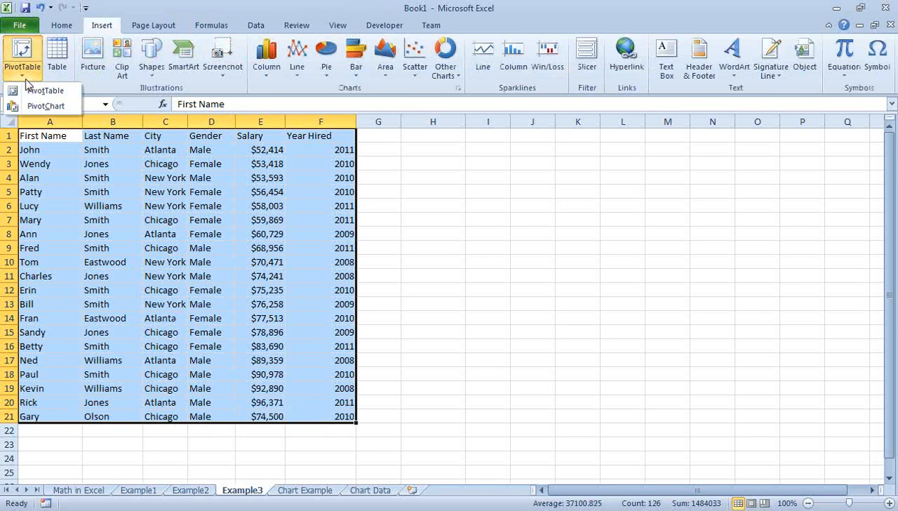
pyautogui.click(25, 77)
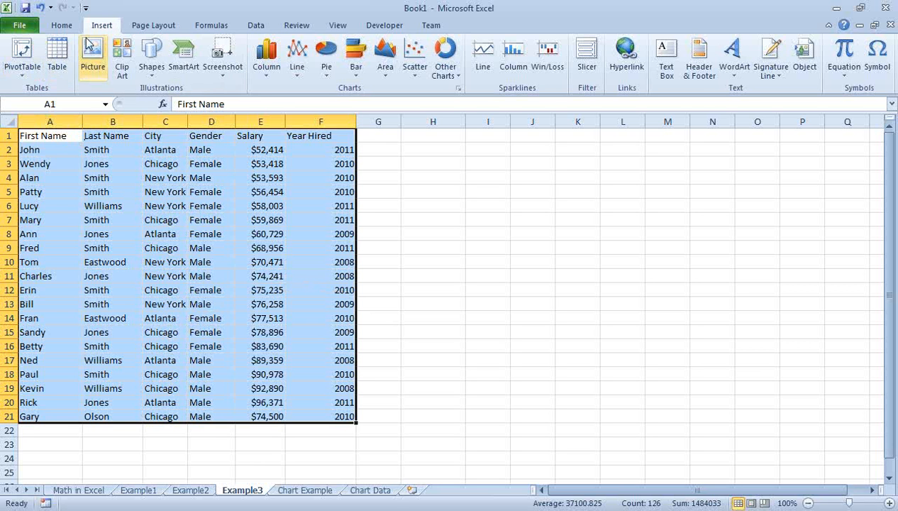
pyautogui.click(25, 72)
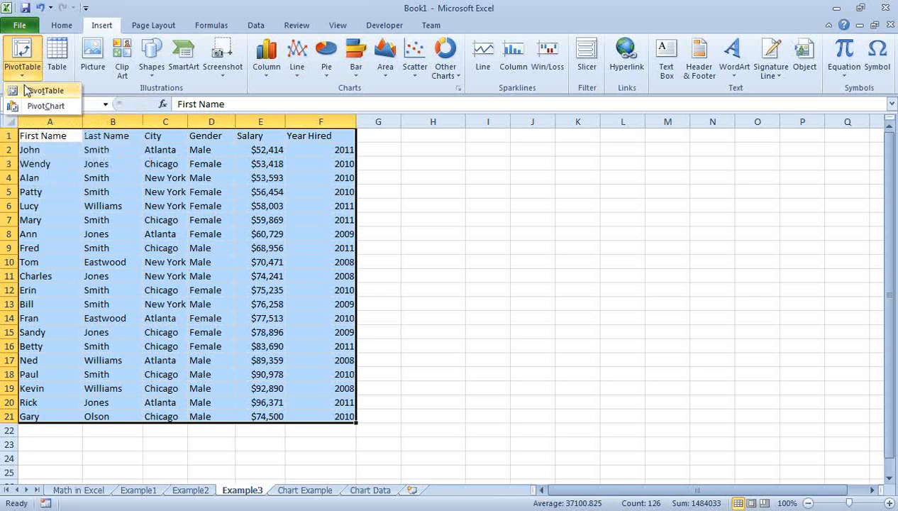
pyautogui.click(25, 90)
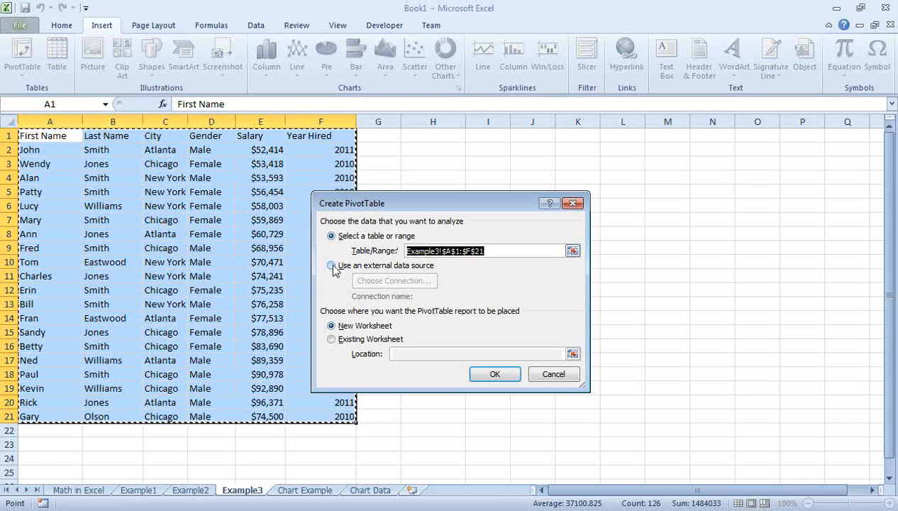
pyautogui.click(387, 328)
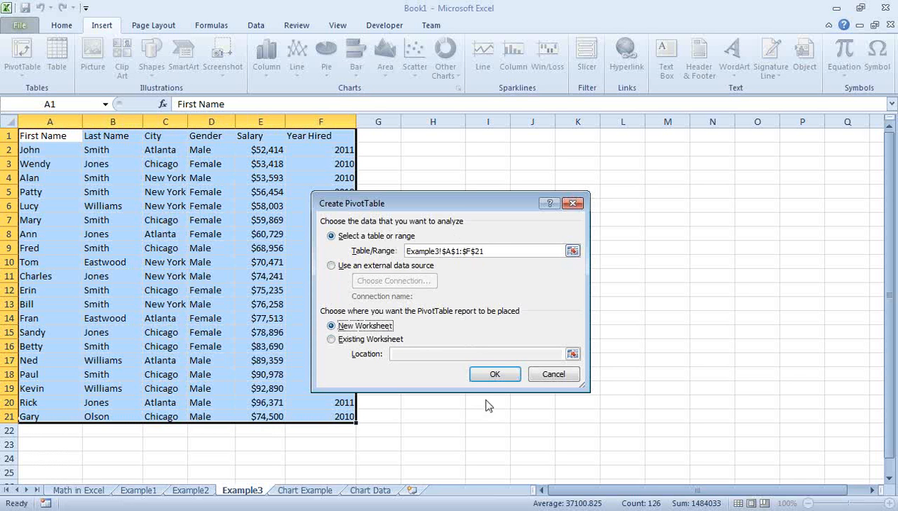
pyautogui.click(488, 374)
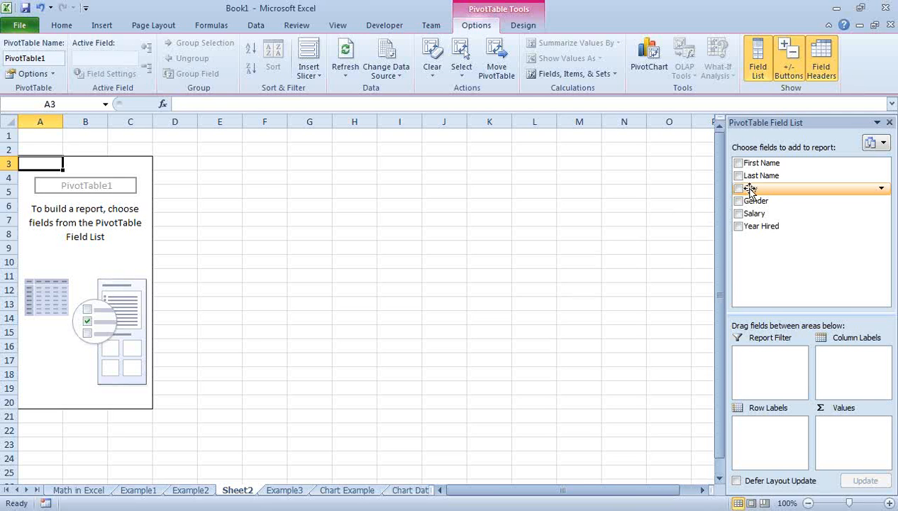
# Add the City field to the PivotTable's Values area and check the options offered for it
pyautogui.moveTo(750, 190); pyautogui.dragTo(850, 432)
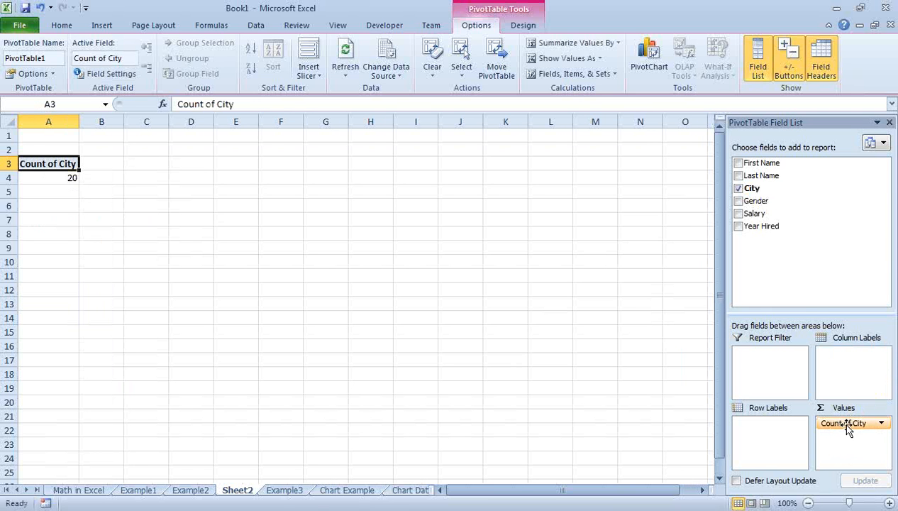
pyautogui.click(884, 428)
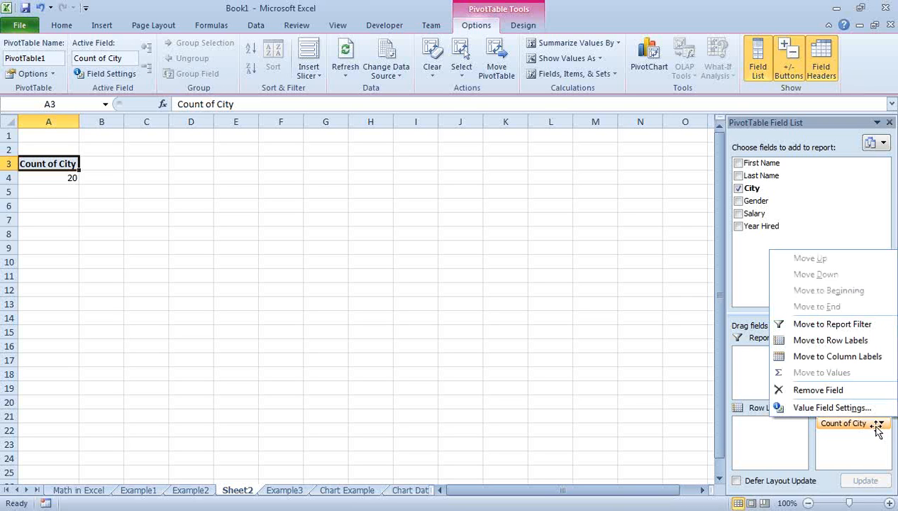
pyautogui.click(875, 434)
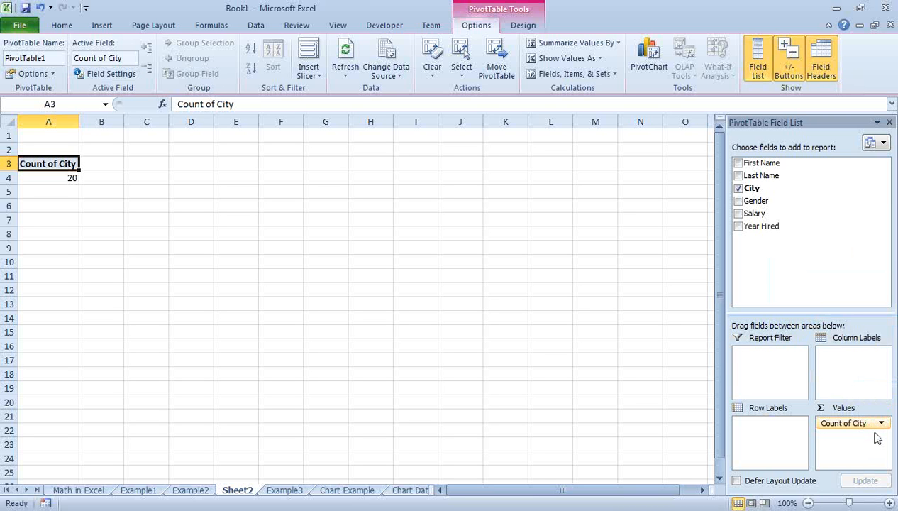
# Check the source employee data on the Example3 sheet and return to the PivotTable on Sheet2
pyautogui.click(177, 488)
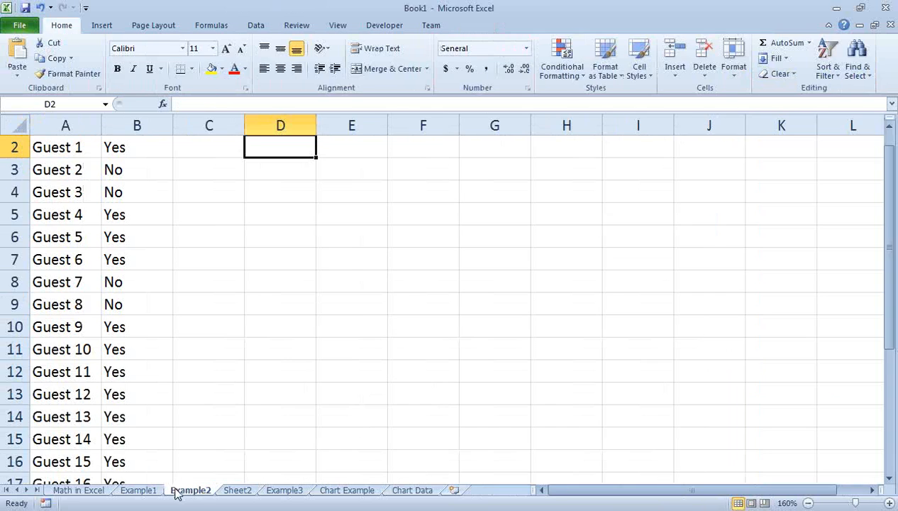
pyautogui.click(234, 491)
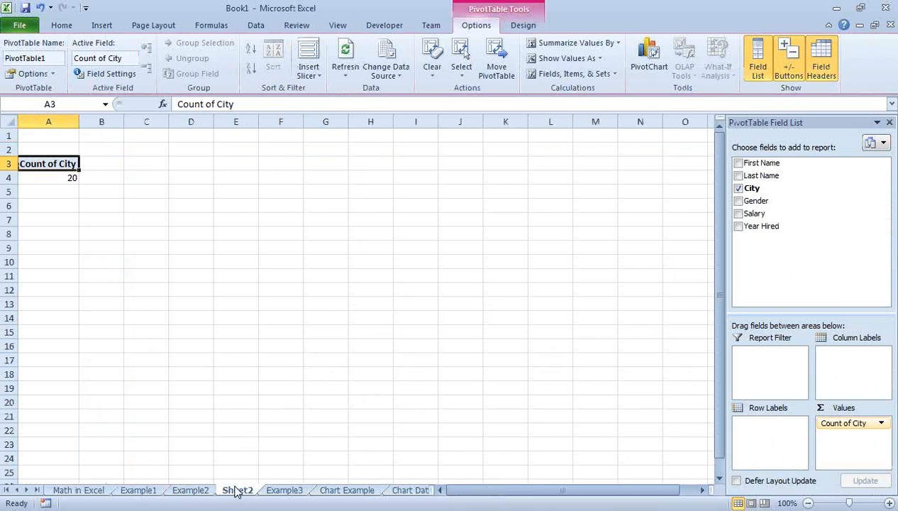
pyautogui.click(301, 492)
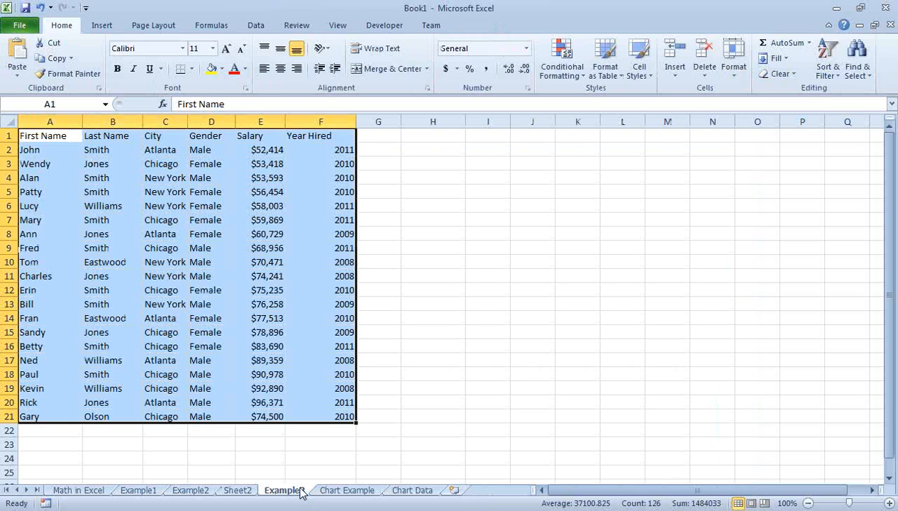
pyautogui.click(247, 492)
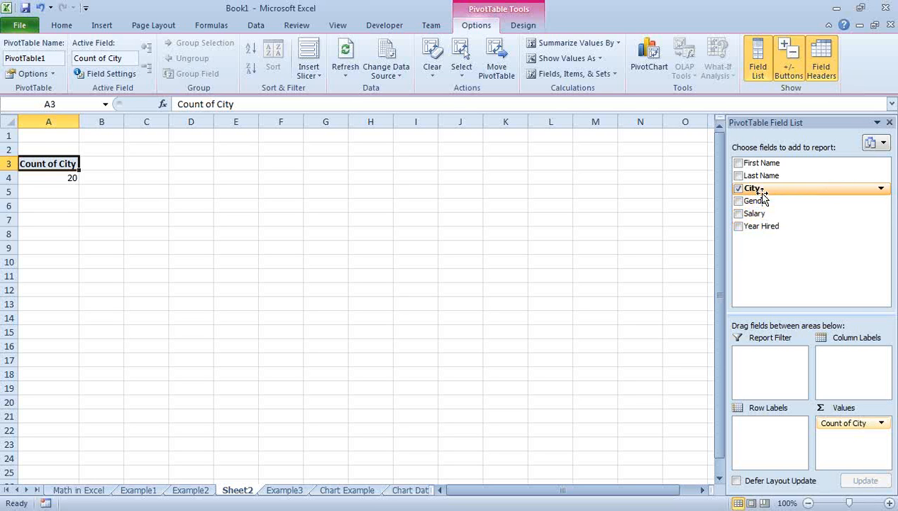
# Add the City field to the PivotTable's Row Labels and go through the count for each city
pyautogui.moveTo(760, 195); pyautogui.dragTo(756, 420)
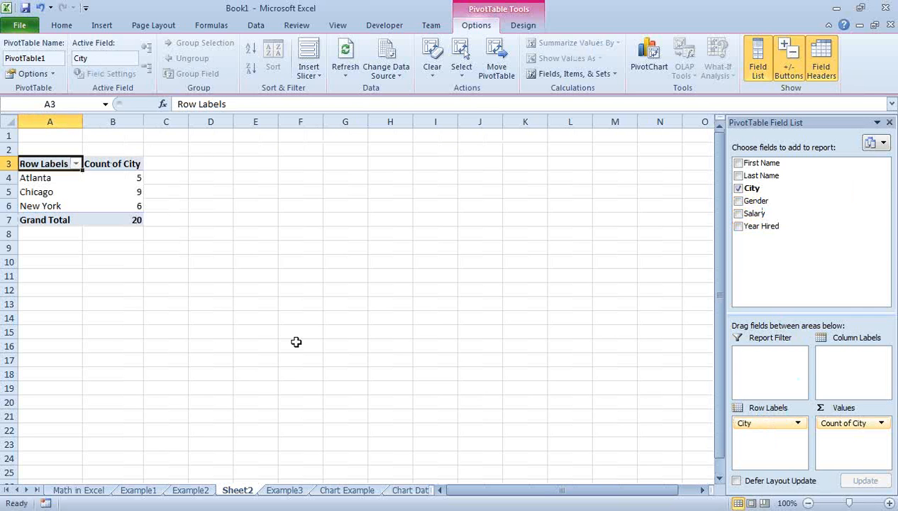
pyautogui.press('Right')
pyautogui.press('Down')
pyautogui.press('Down')
pyautogui.press('Down')
pyautogui.press('Down')
pyautogui.press('Up')
pyautogui.press('Up')
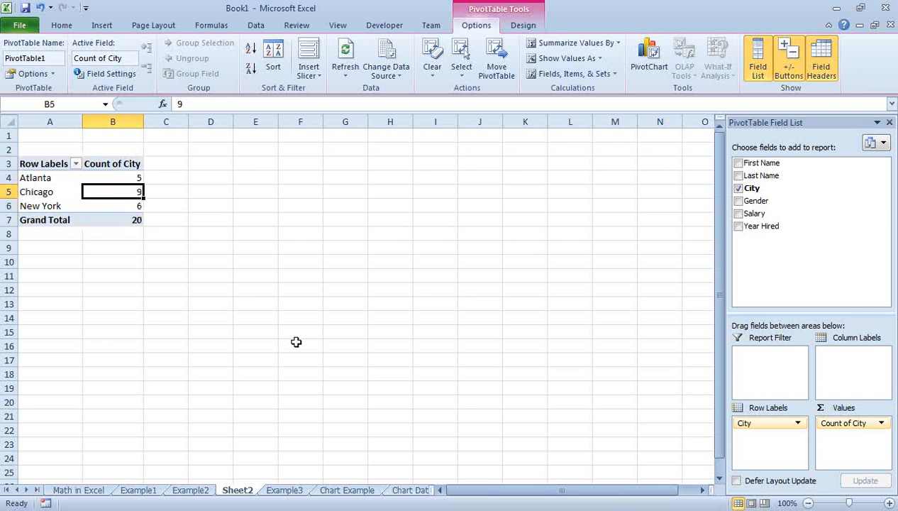
pyautogui.press('Up')
pyautogui.press('Down')
pyautogui.press('Down')
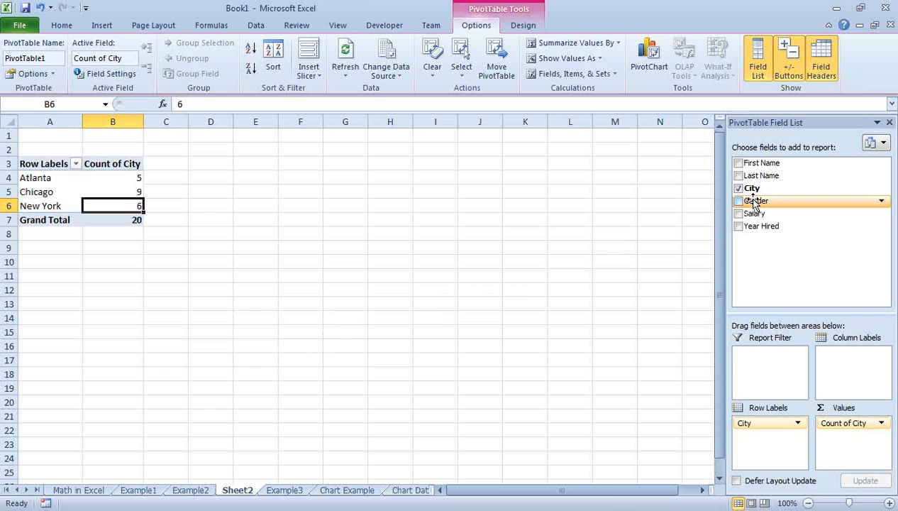
# Add the Gender field beneath City in the PivotTable's Row Labels and review the PivotTable options
pyautogui.moveTo(755, 204); pyautogui.dragTo(779, 455)
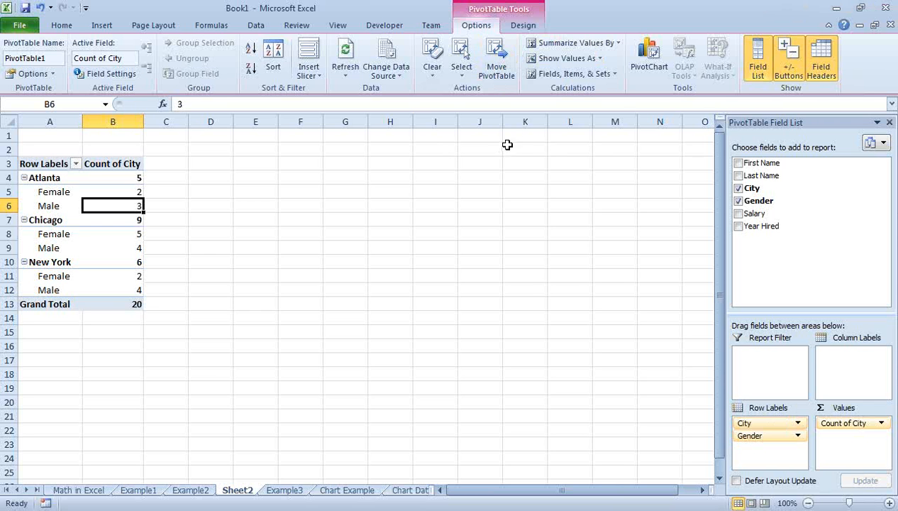
pyautogui.click(109, 26)
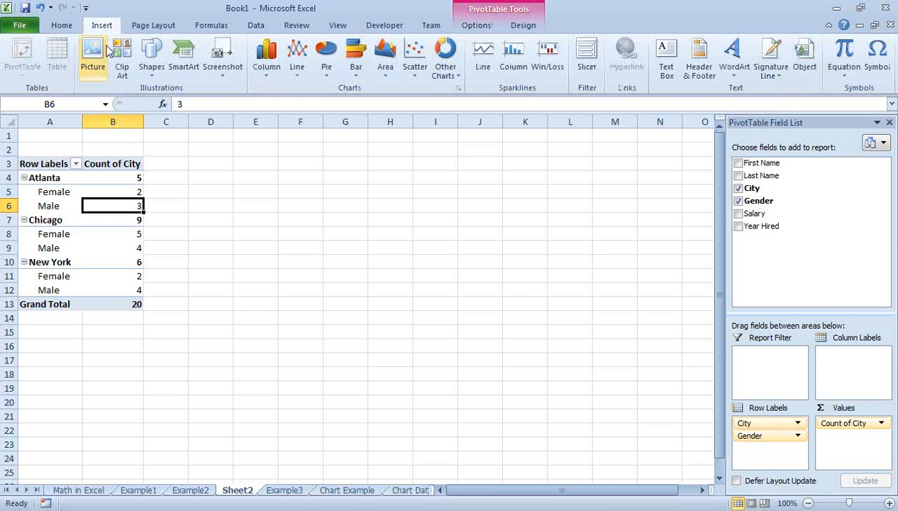
pyautogui.click(477, 27)
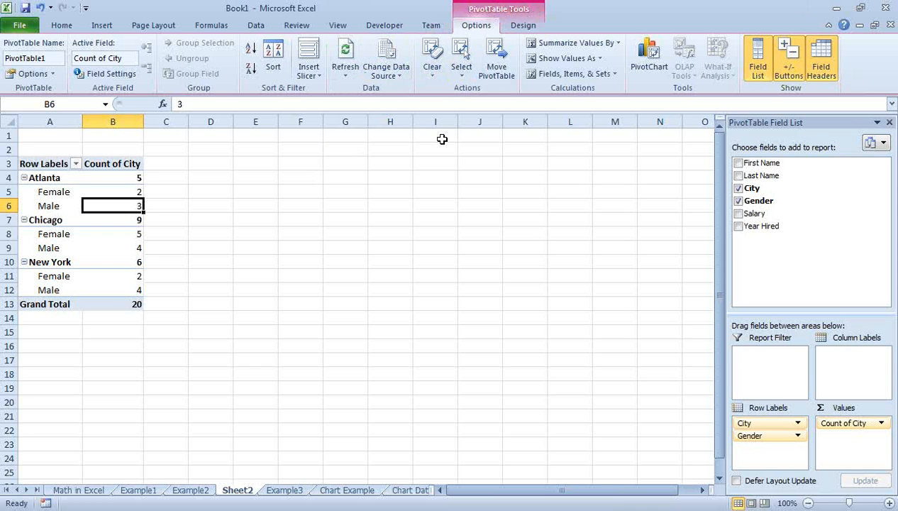
# Insert the Desert picture from Sample Pictures at cell F4 of Sheet2 and delete it again
pyautogui.click(300, 183)
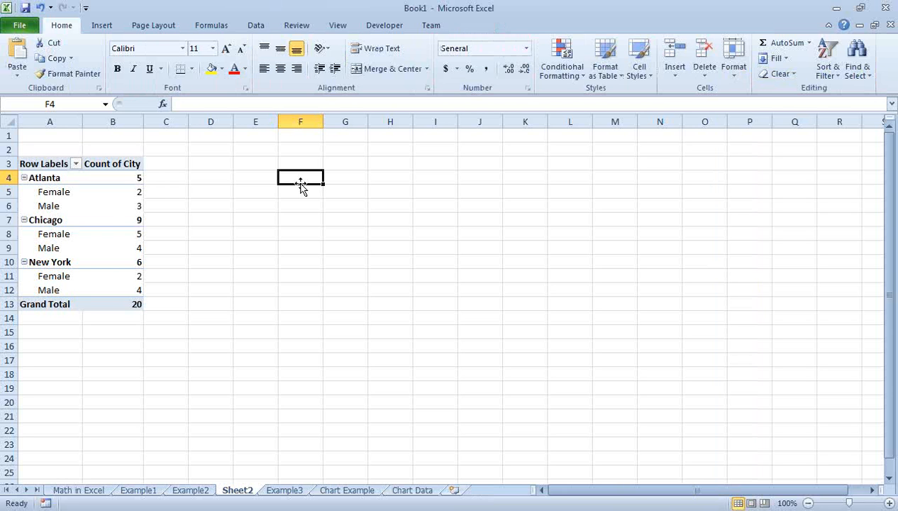
pyautogui.click(105, 26)
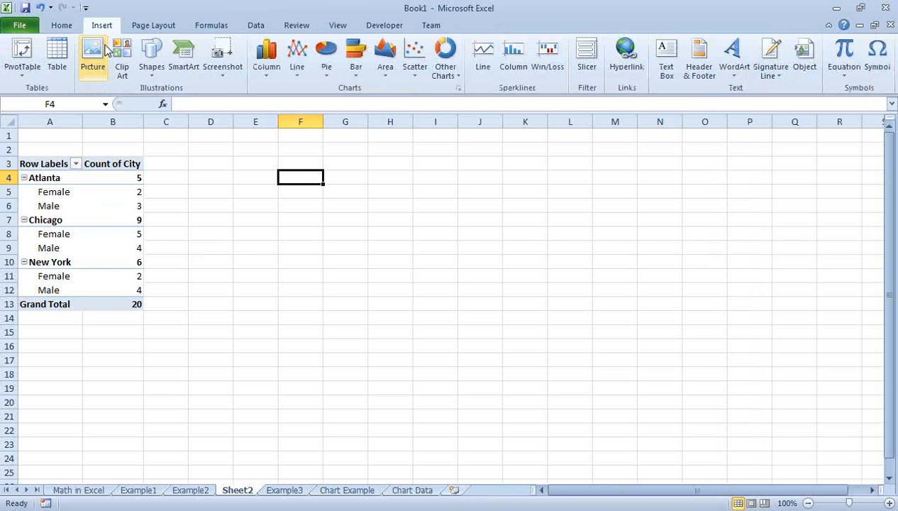
pyautogui.click(106, 61)
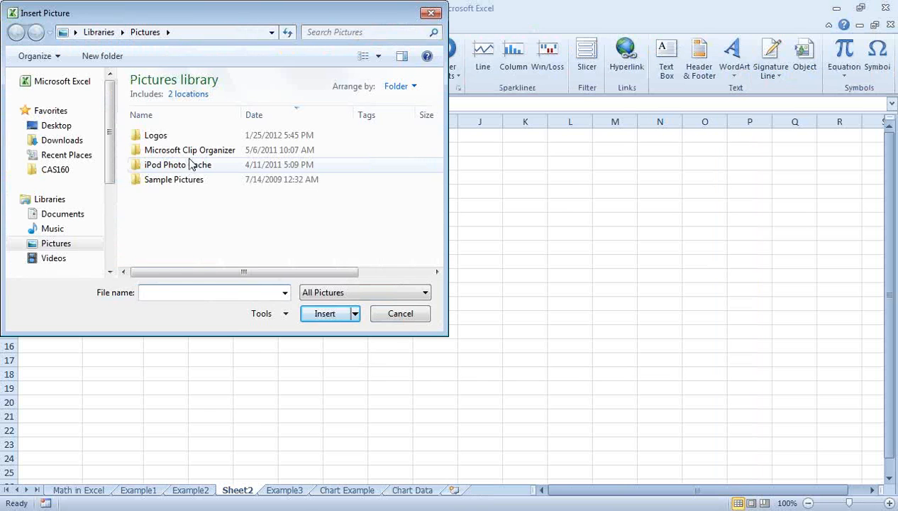
pyautogui.doubleClick(183, 179)
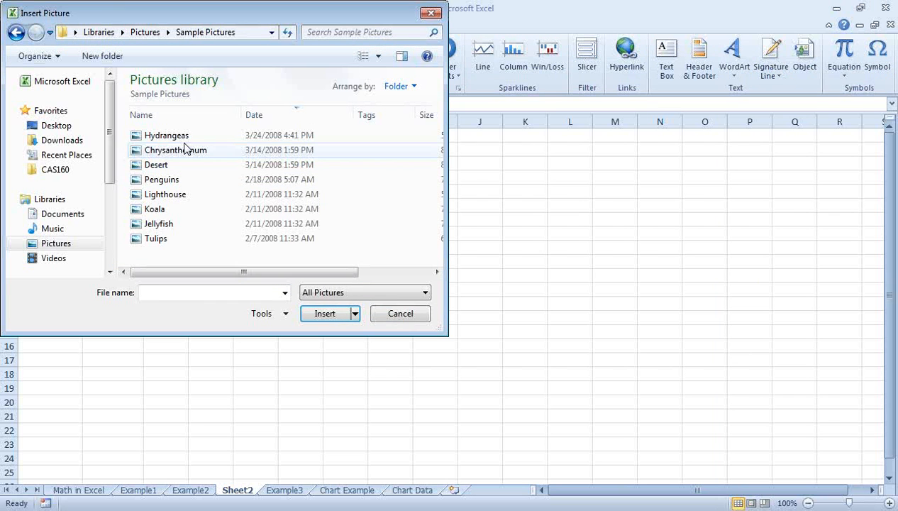
pyautogui.click(172, 166)
pyautogui.click(319, 313)
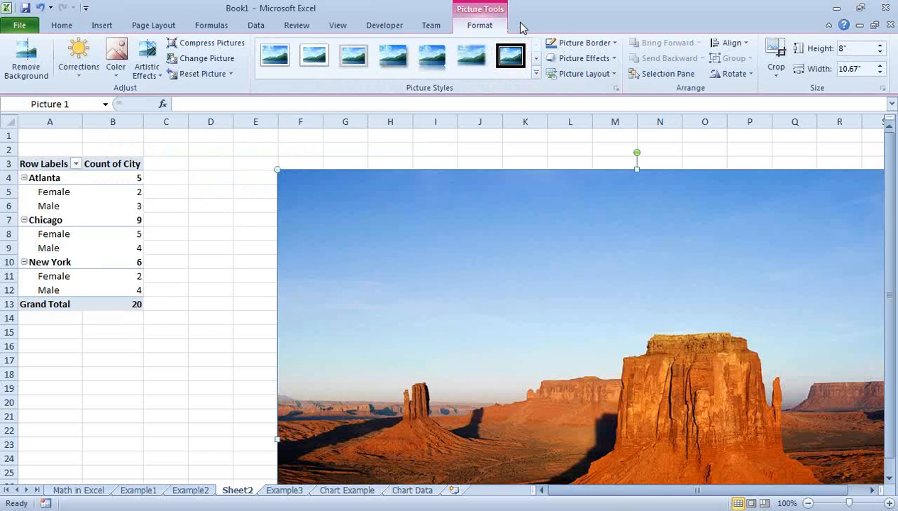
pyautogui.press('Delete')
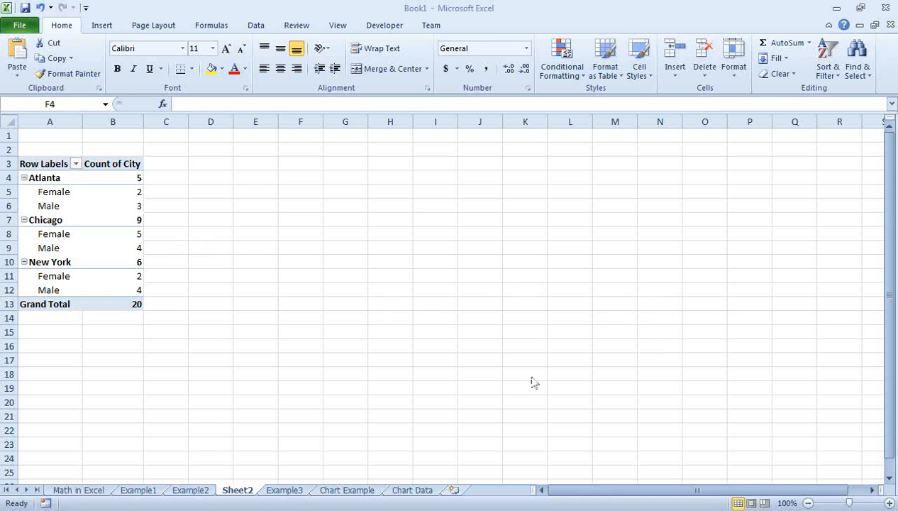
# Move the City field from Row Labels to the PivotTable's Report Filter and inspect the filter cells A1:B1
pyautogui.click(76, 211)
pyautogui.click(67, 206)
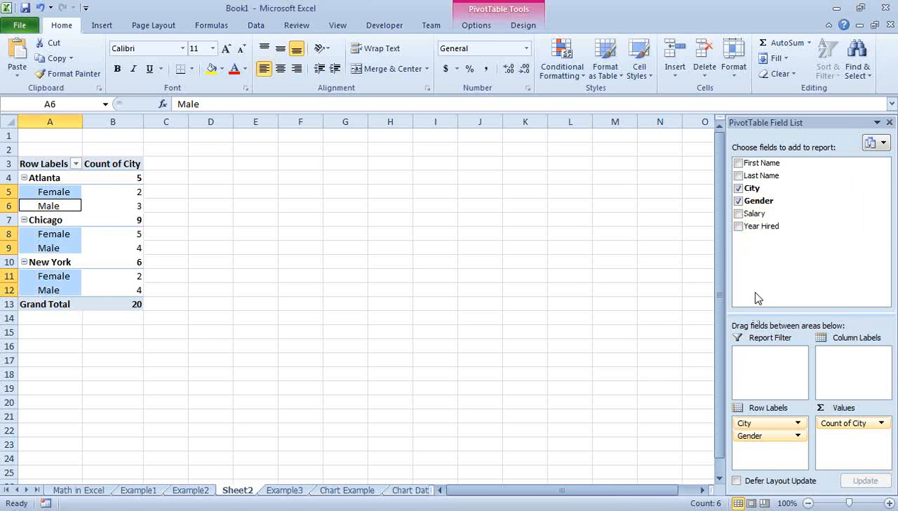
pyautogui.moveTo(766, 190); pyautogui.dragTo(768, 376)
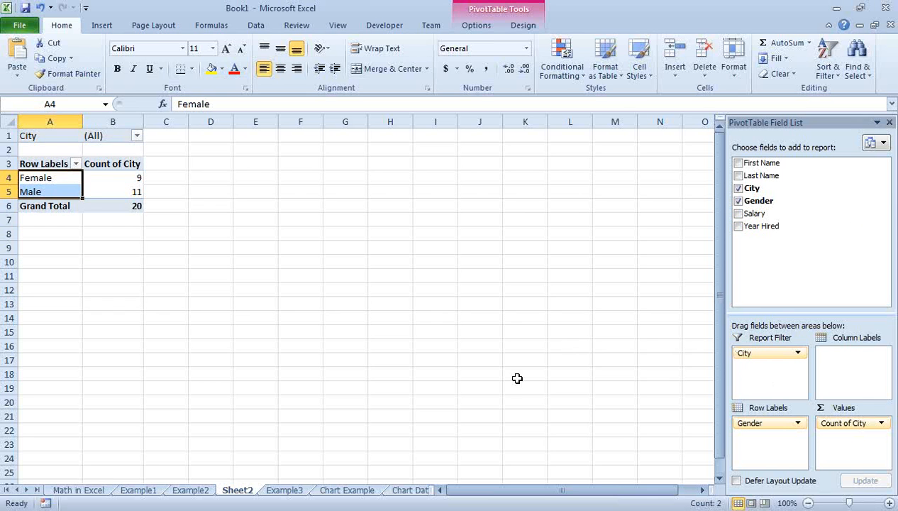
pyautogui.click(108, 176)
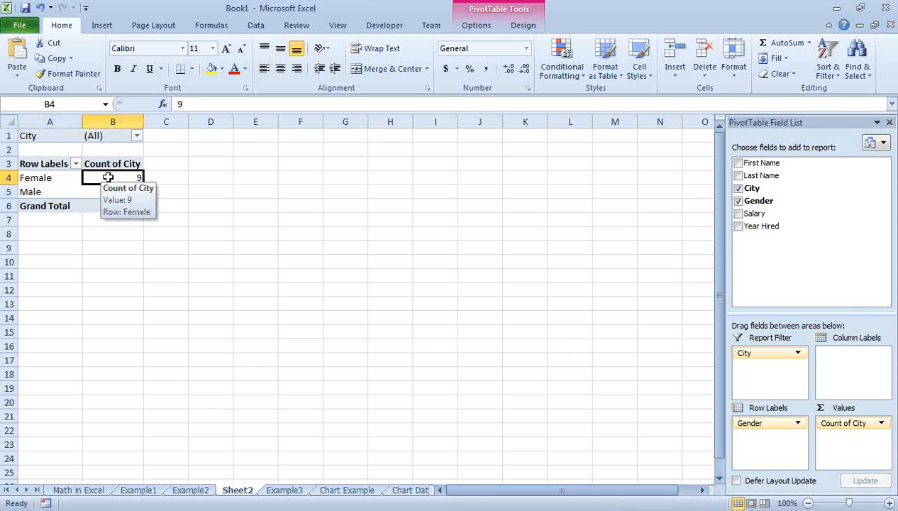
pyautogui.click(101, 137)
pyautogui.moveTo(74, 135); pyautogui.dragTo(109, 141)
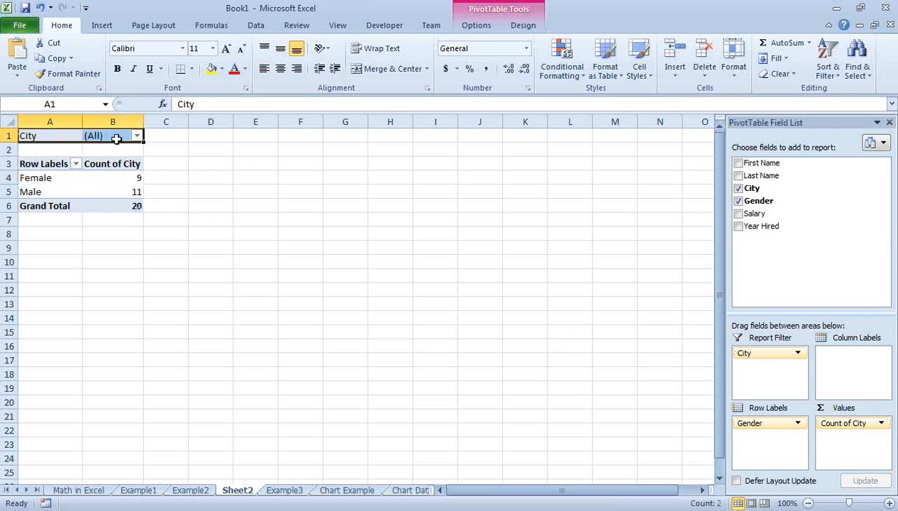
# Filter the PivotTable to show only Chicago and select the Male row label
pyautogui.click(137, 135)
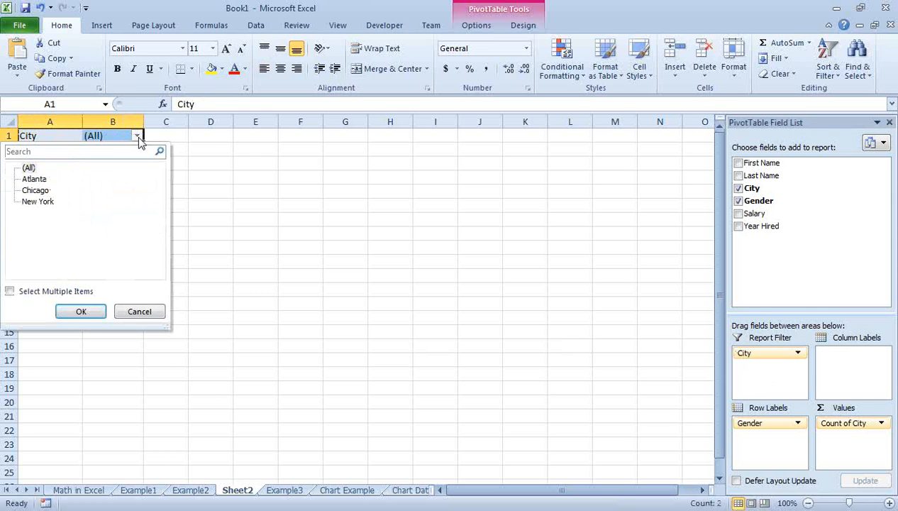
pyautogui.click(35, 190)
pyautogui.click(80, 310)
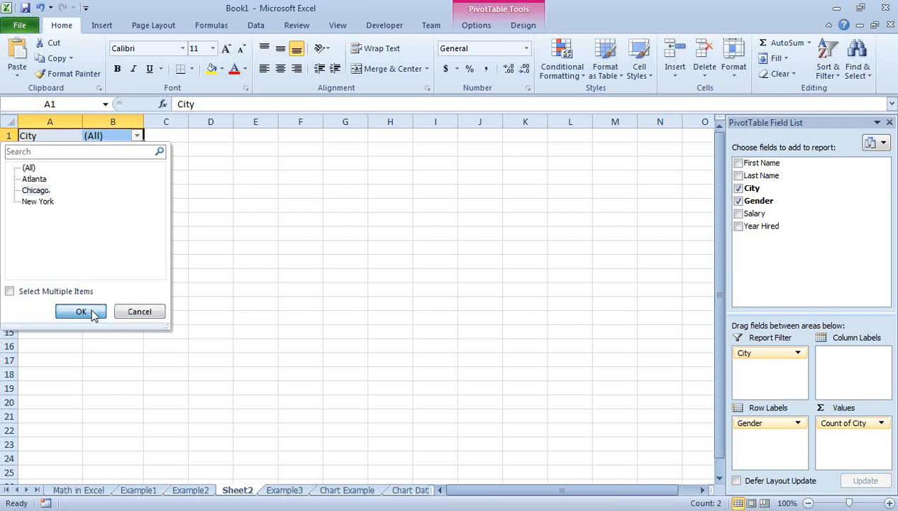
pyautogui.click(76, 193)
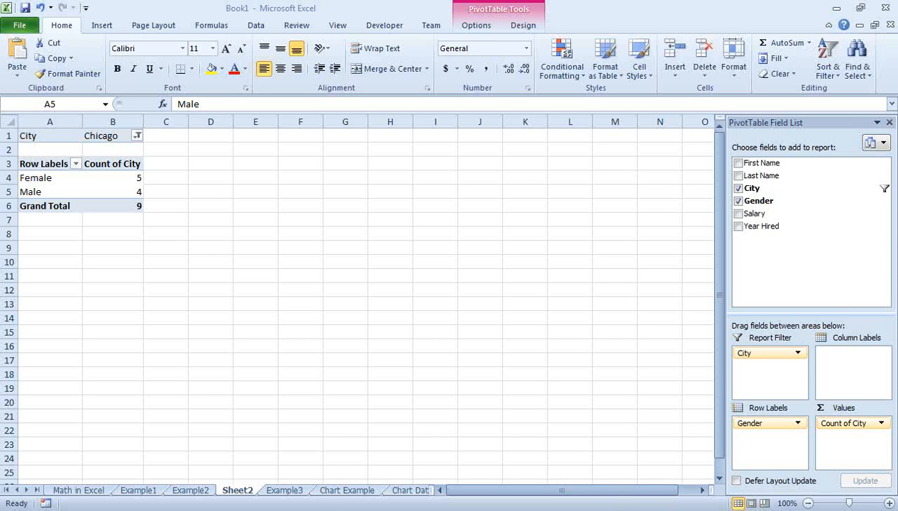
# Switch to the LFGSM IT Support Ticketing System Version 1.6 workbook and go to the header row of Tickets Data
pyautogui.moveTo(323, 509)
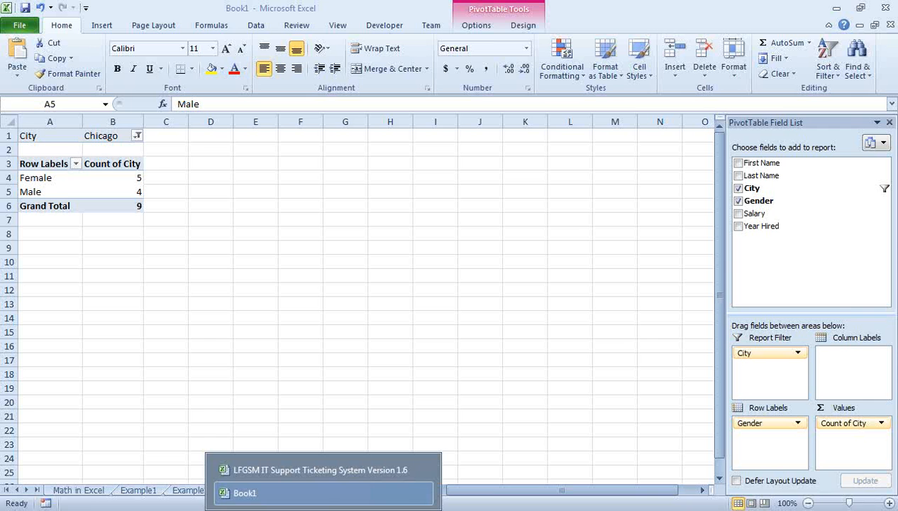
pyautogui.click(334, 469)
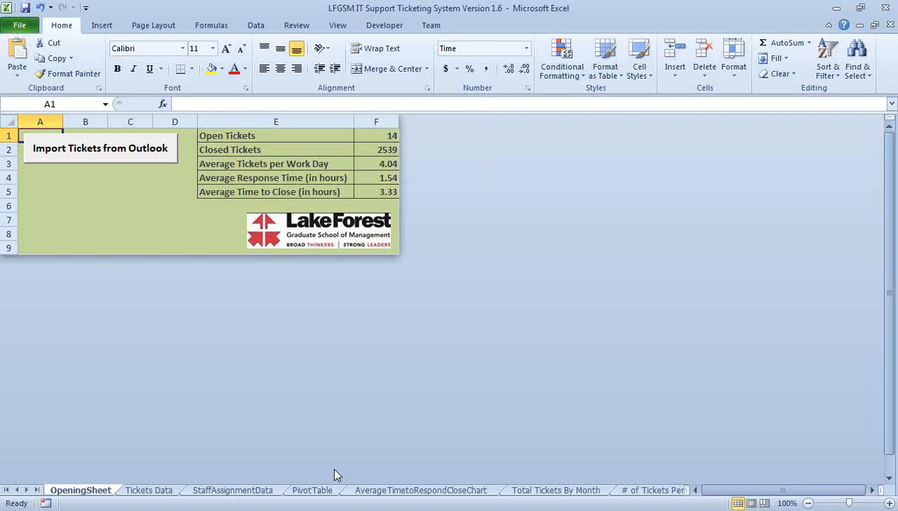
pyautogui.click(147, 491)
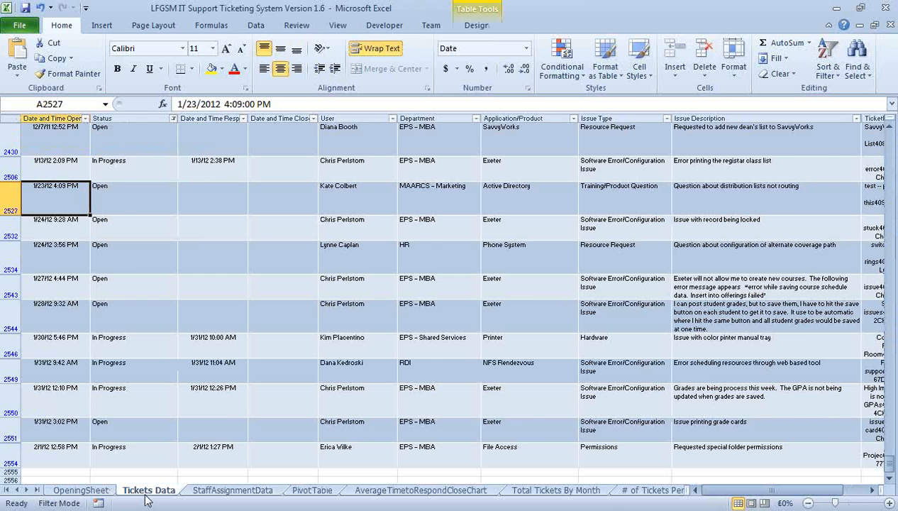
pyautogui.scroll(1, 147, 499)
pyautogui.press('Up')
pyautogui.press('Up')
pyautogui.press('Up')
pyautogui.press('Up')
pyautogui.press('Up')
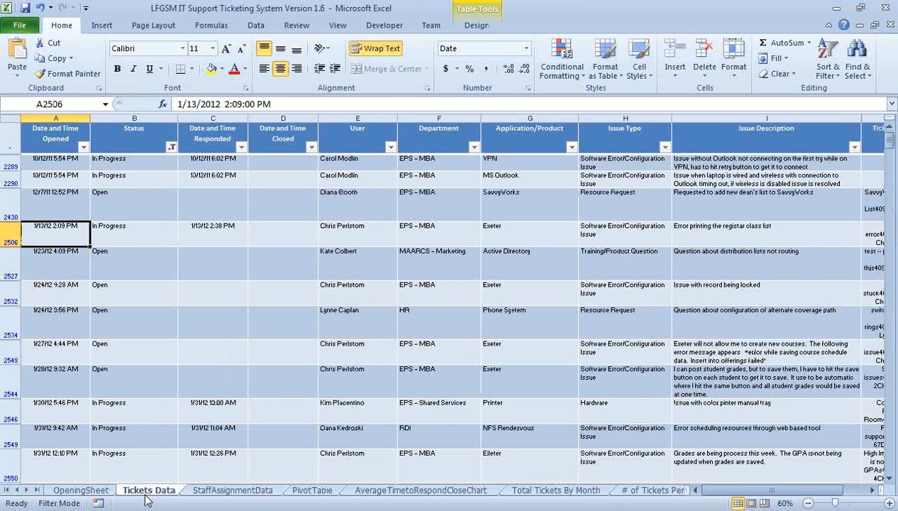
# Review the Tickets Data columns through Information Only and examine the IF formula in the first visible Status cell, B2289
pyautogui.press('Right')
pyautogui.press('Right')
pyautogui.press('Right')
pyautogui.press('Right')
pyautogui.press('Right')
pyautogui.press('Right')
pyautogui.press('Right')
pyautogui.press('Right')
pyautogui.press('Right')
pyautogui.press('Right')
pyautogui.press('Right')
pyautogui.press('Right')
pyautogui.press('Right')
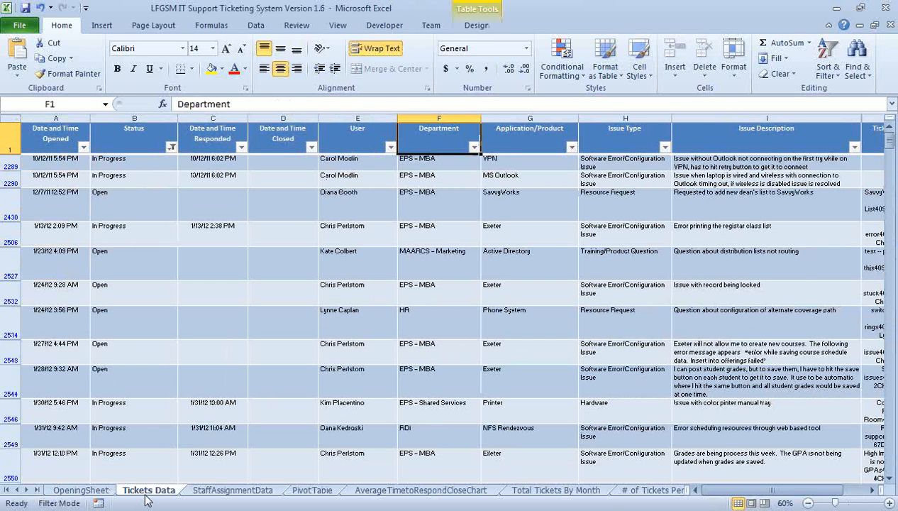
pyautogui.press('Left')
pyautogui.press('Left')
pyautogui.press('Left')
pyautogui.press('Left')
pyautogui.press('Left')
pyautogui.press('Left')
pyautogui.press('Left')
pyautogui.press('Left')
pyautogui.press('Left')
pyautogui.press('Left')
pyautogui.press('Left')
pyautogui.press('Left')
pyautogui.press('Left')
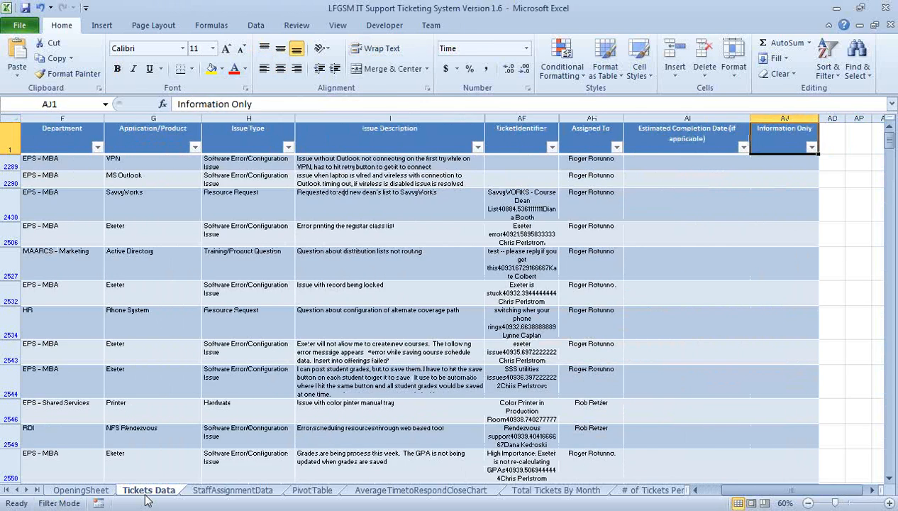
pyautogui.press('Down')
pyautogui.press('Right')
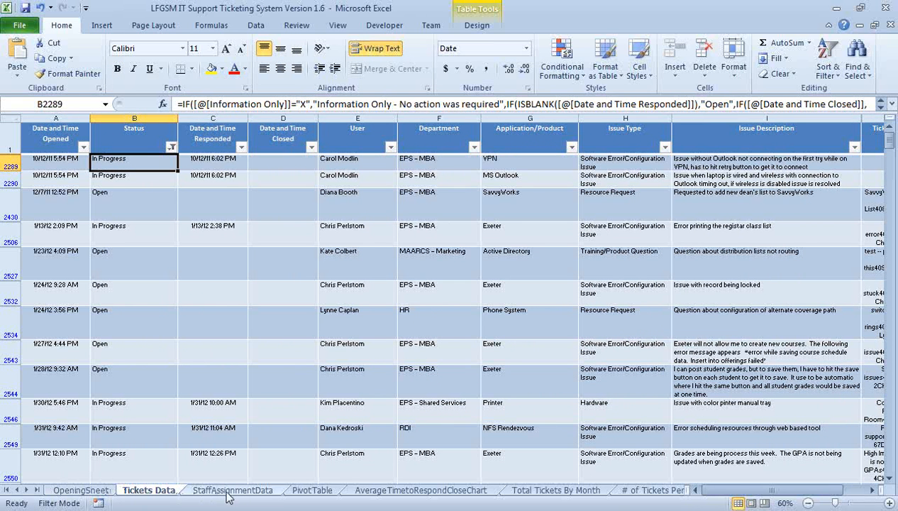
# On the PivotTable sheet, check the value field settings of Total Number of Tickets, keeping the Count calculation
pyautogui.click(309, 491)
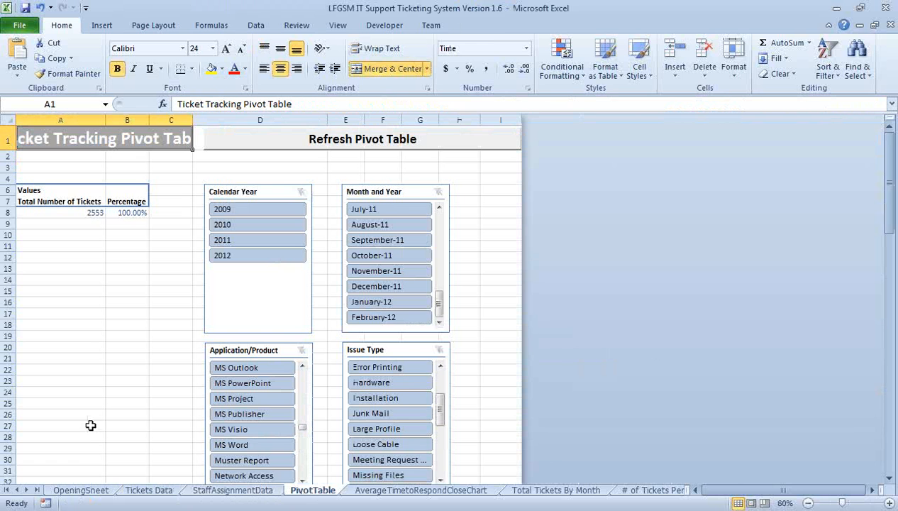
pyautogui.click(99, 213)
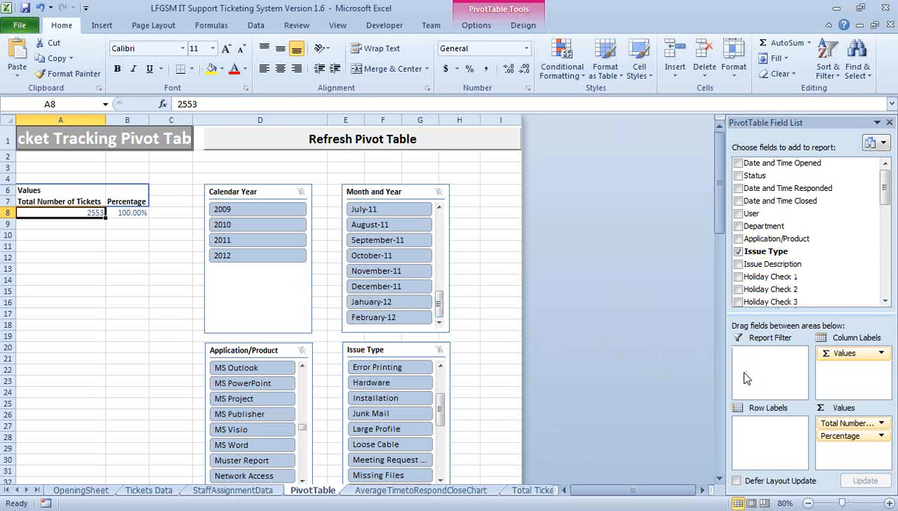
pyautogui.click(848, 423)
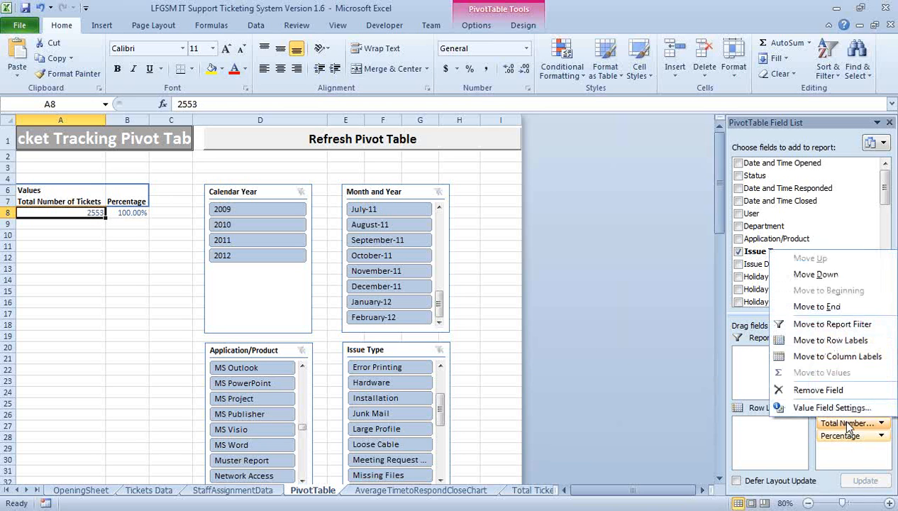
pyautogui.click(839, 408)
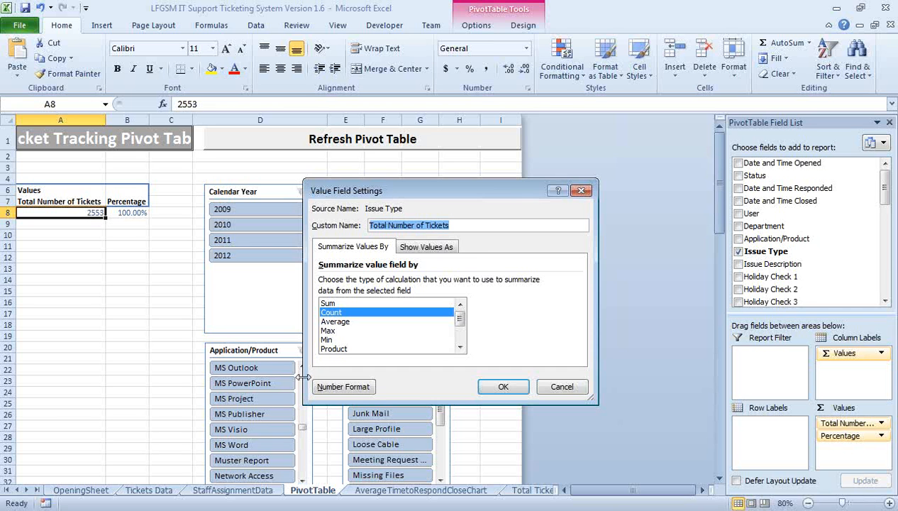
pyautogui.click(497, 387)
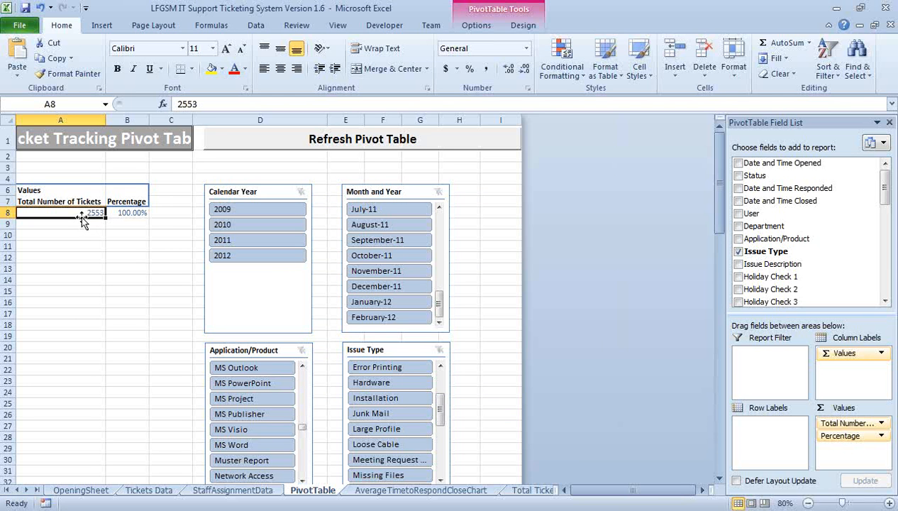
# Check the value field settings of Percentage, including its custom name and number format, without changing the format
pyautogui.press('Right')
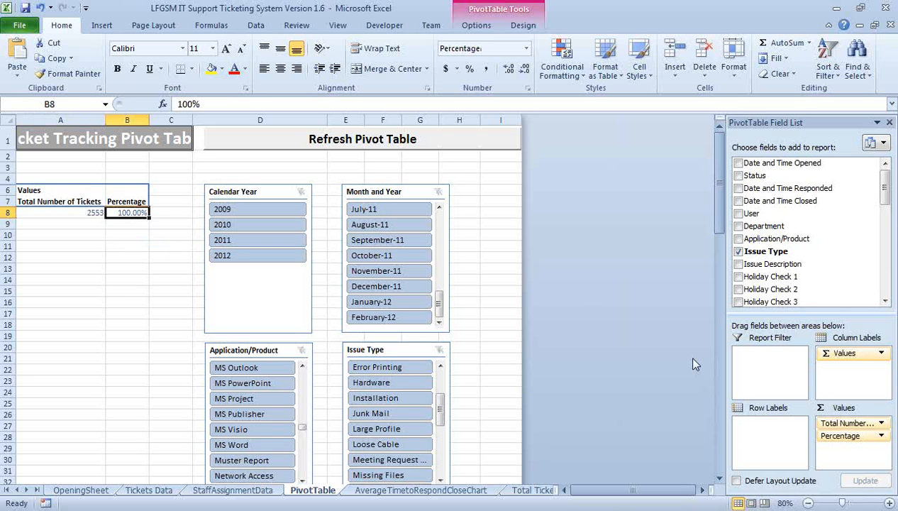
pyautogui.click(882, 436)
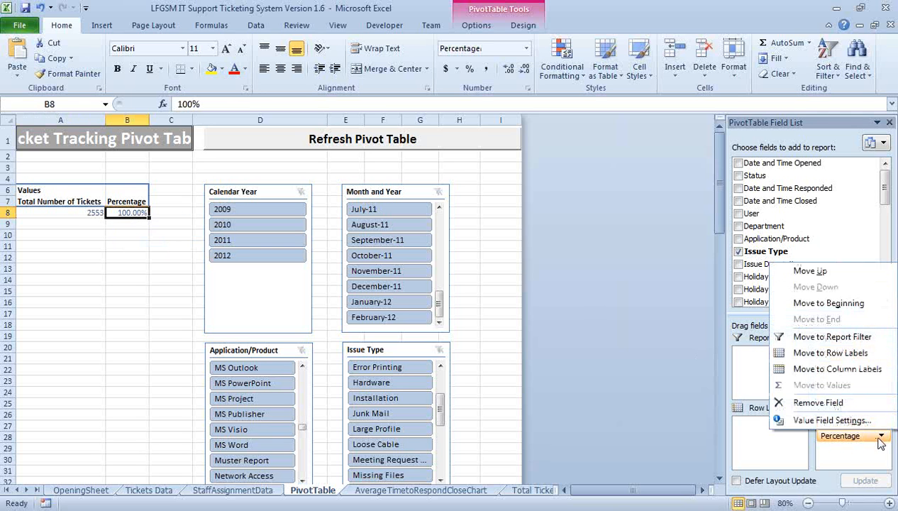
pyautogui.click(832, 420)
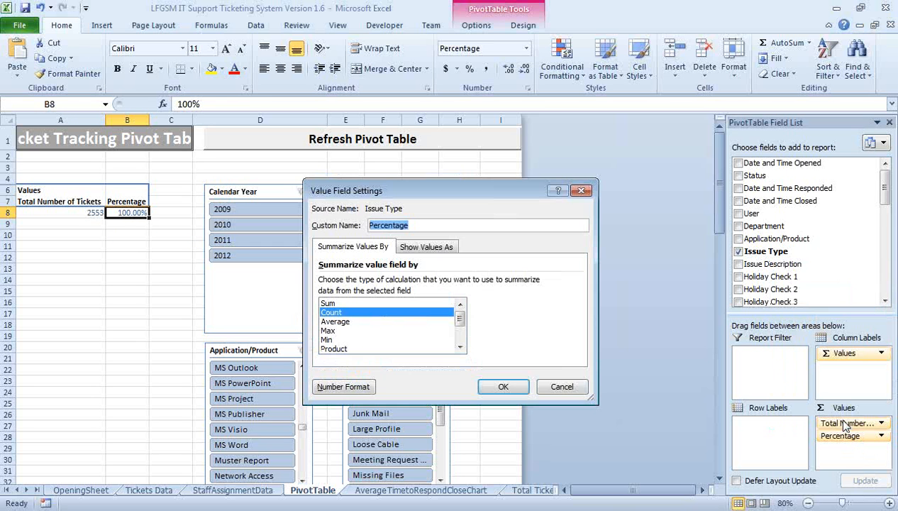
pyautogui.doubleClick(394, 221)
pyautogui.doubleClick(393, 222)
pyautogui.click(331, 392)
pyautogui.click(331, 390)
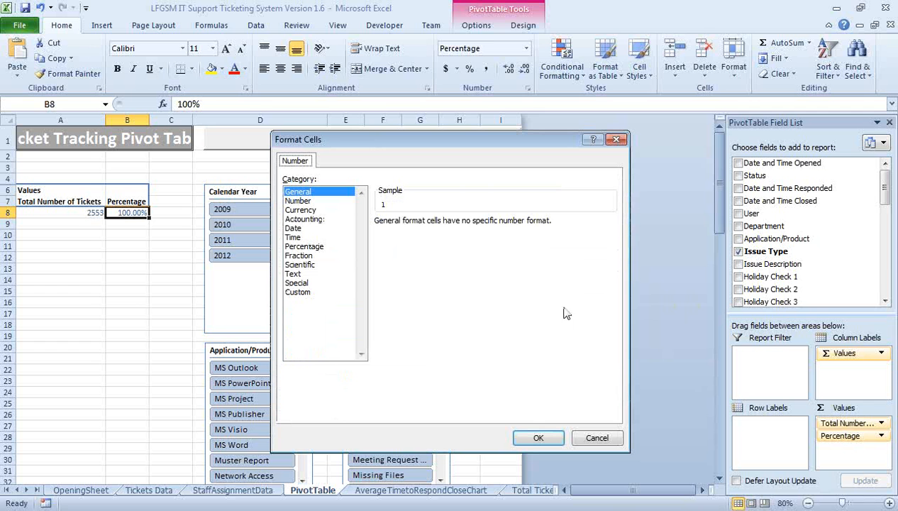
pyautogui.click(598, 438)
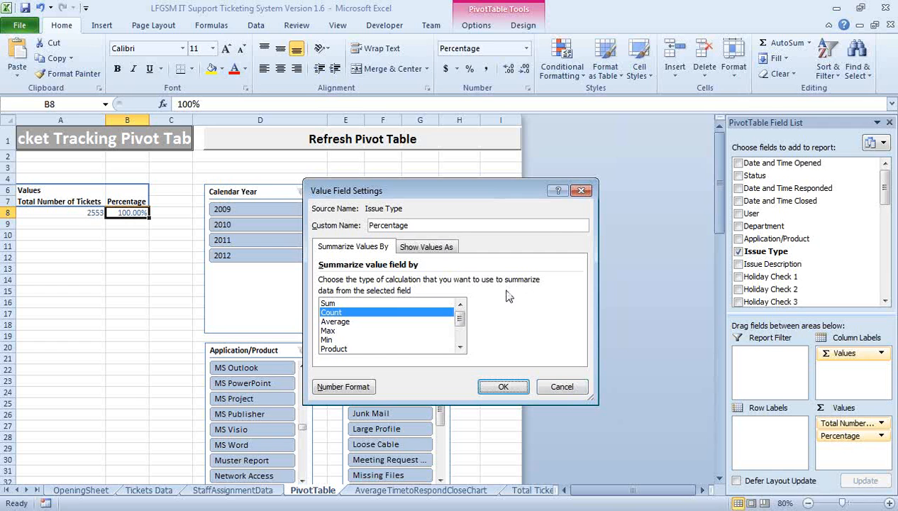
# Examine how the Percentage field shows its values as % of Column Total, keep the setting and select the Total Number of Tickets value
pyautogui.click(441, 246)
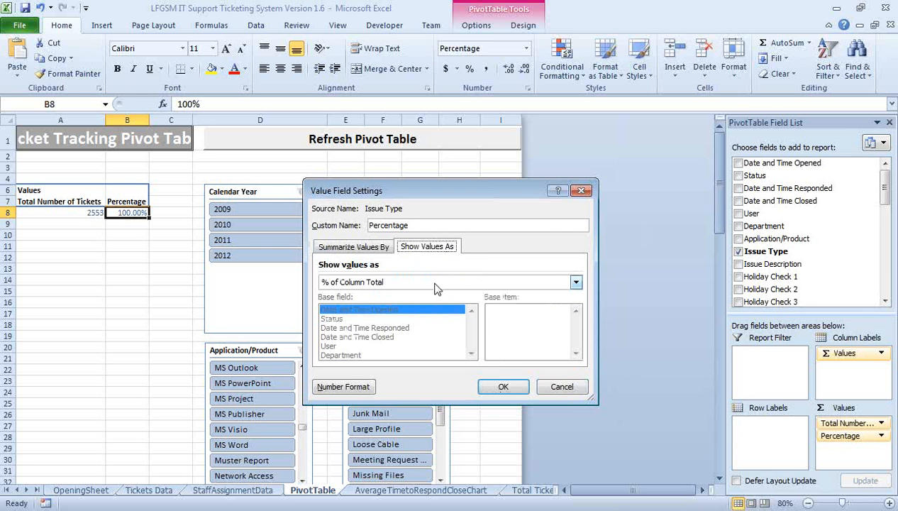
pyautogui.click(434, 286)
pyautogui.click(439, 291)
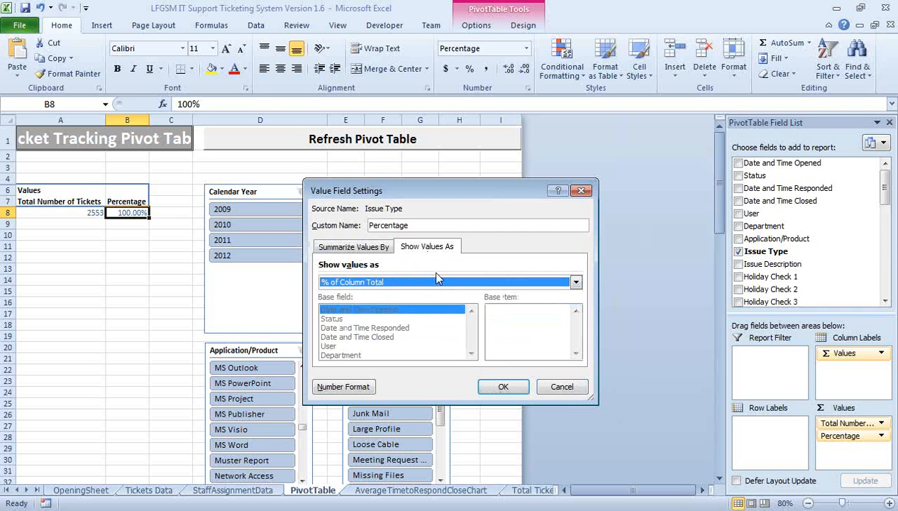
pyautogui.click(538, 389)
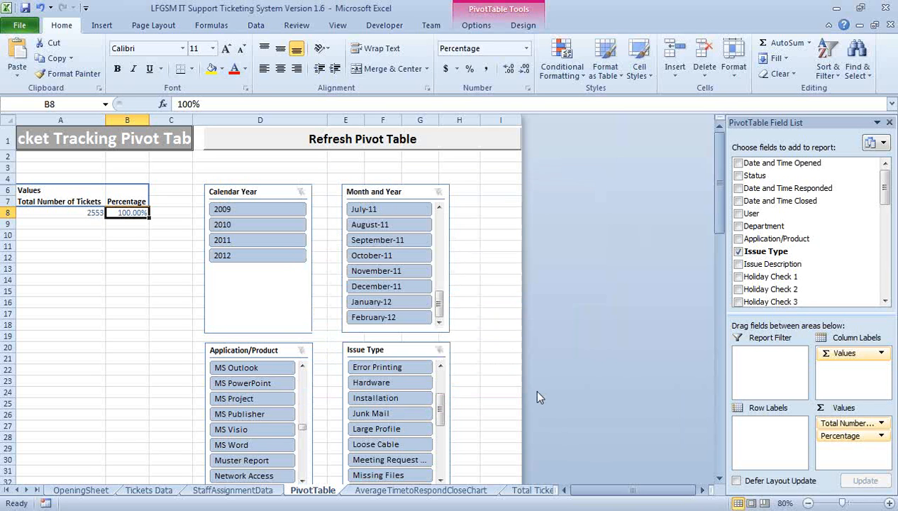
pyautogui.press('Left')
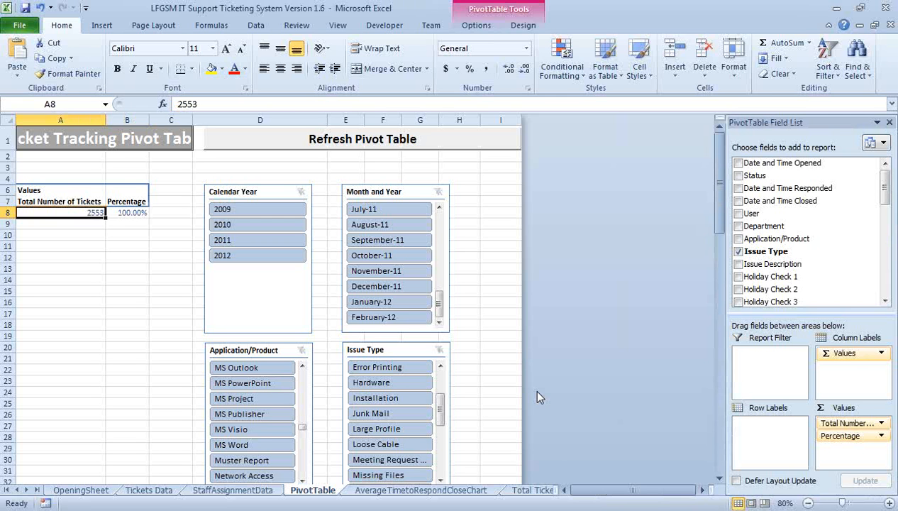
# Add Issue Type to the PivotTable's row labels and check the first issue type's ticket count and percentage
pyautogui.press('Right')
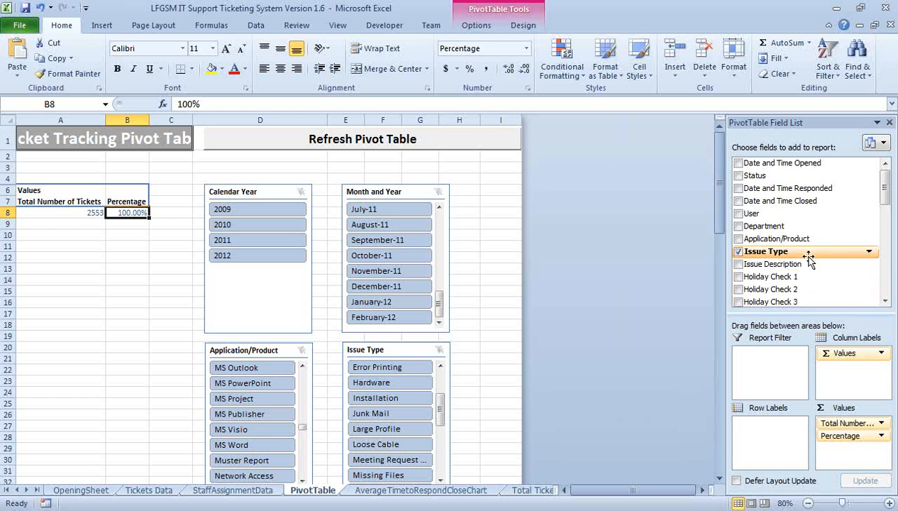
pyautogui.moveTo(809, 259); pyautogui.dragTo(774, 434)
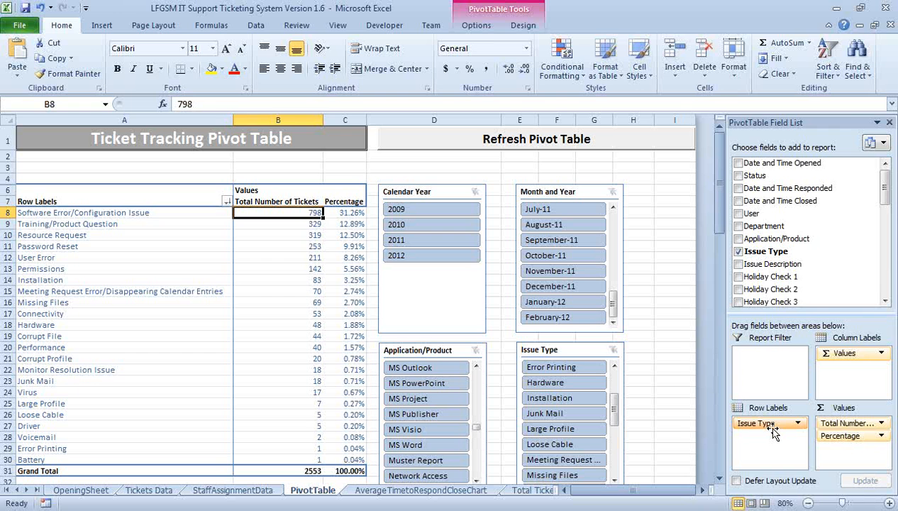
pyautogui.press('Left')
pyautogui.press('Right')
pyautogui.press('Right')
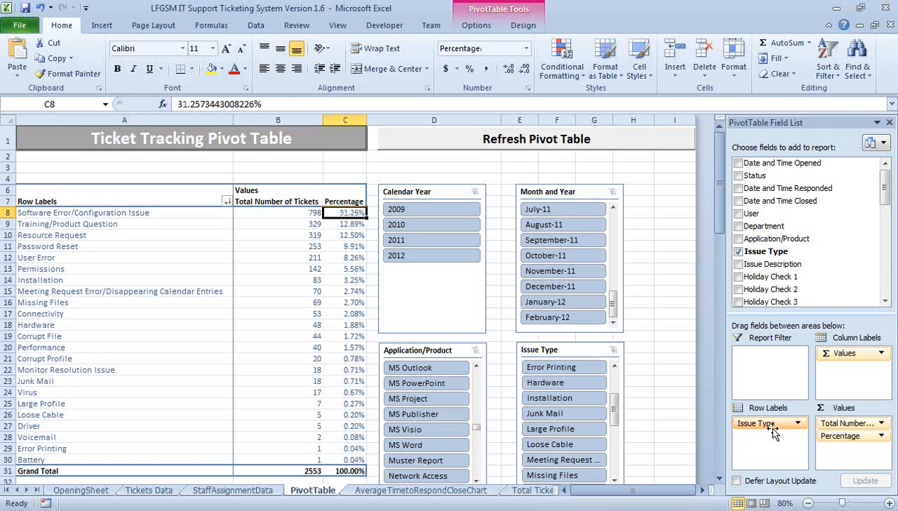
pyautogui.press('Down')
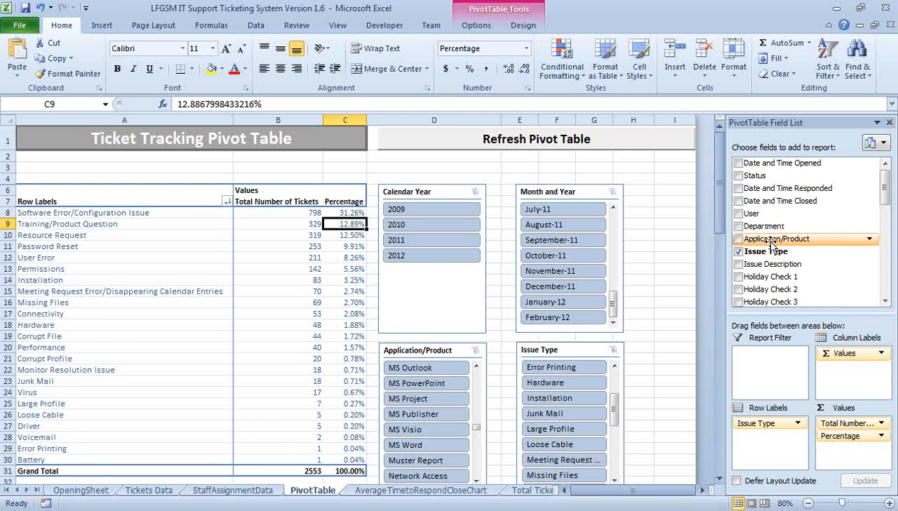
# Add Application/Product below Issue Type in the row labels and select the Software Error/Configuration Issue label
pyautogui.moveTo(772, 242); pyautogui.dragTo(795, 436)
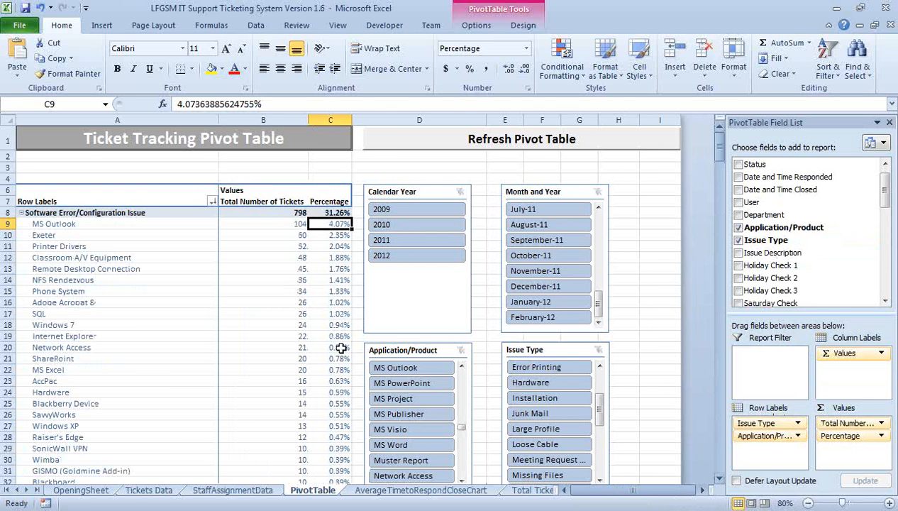
pyautogui.click(157, 304)
pyautogui.press('Up')
pyautogui.press('Up')
pyautogui.press('Up')
pyautogui.press('Up')
pyautogui.press('Up')
pyautogui.press('Up')
pyautogui.press('Up')
pyautogui.press('Up')
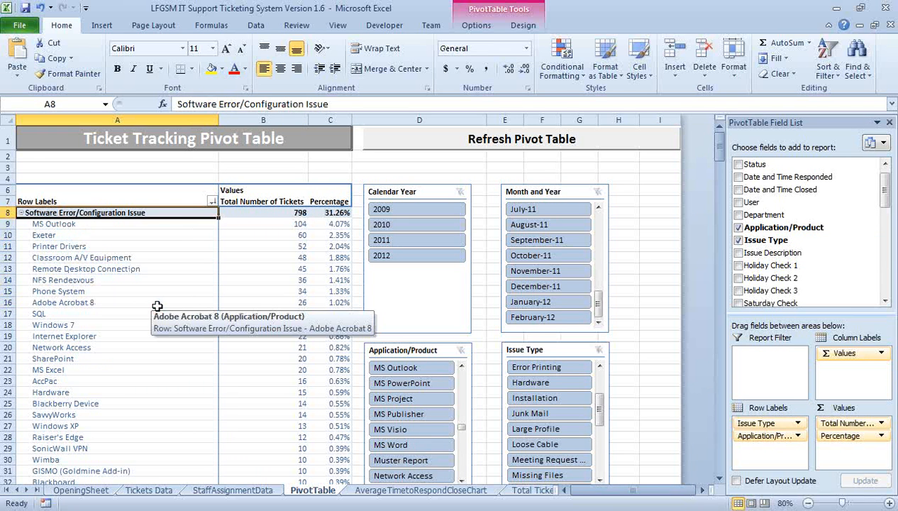
# Examine the ticket count and percentage of MS Outlook under Software Error/Configuration Issue
pyautogui.press('Down')
pyautogui.press('Right')
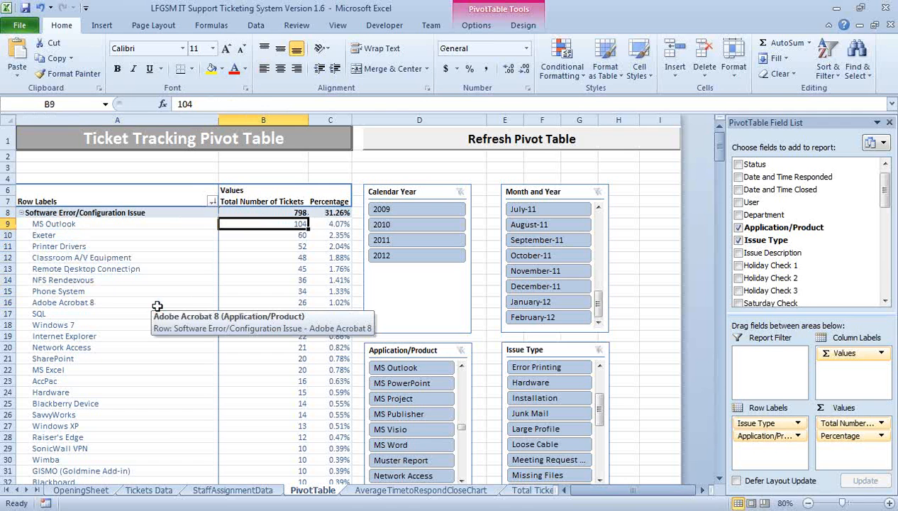
pyautogui.press('Left')
pyautogui.press('Right')
pyautogui.press('Right')
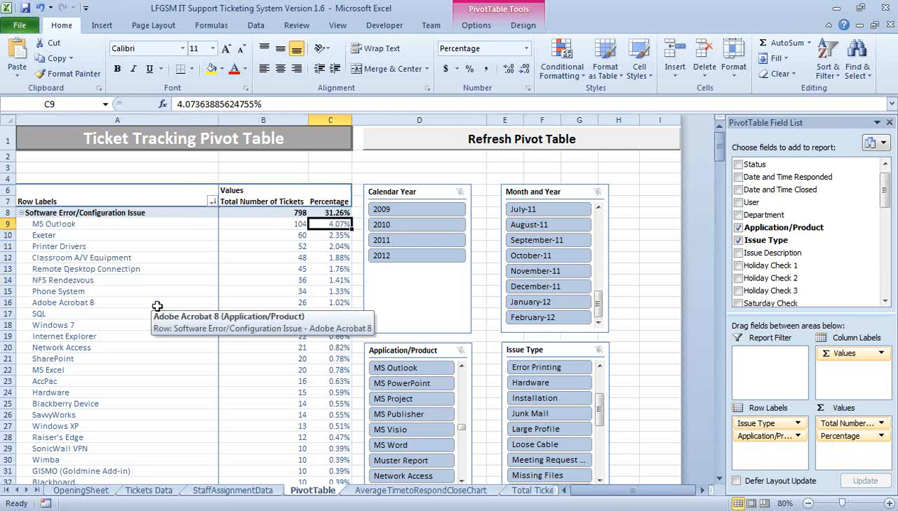
pyautogui.press('Left')
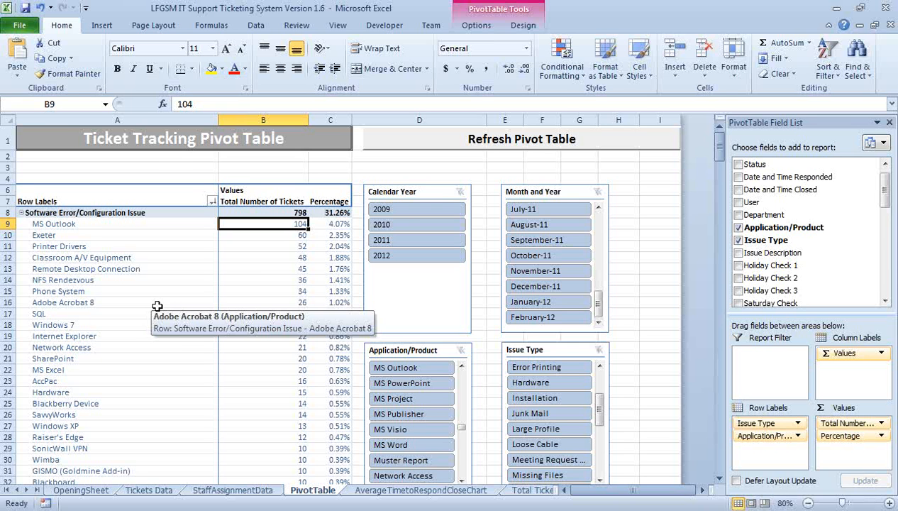
pyautogui.click(886, 189)
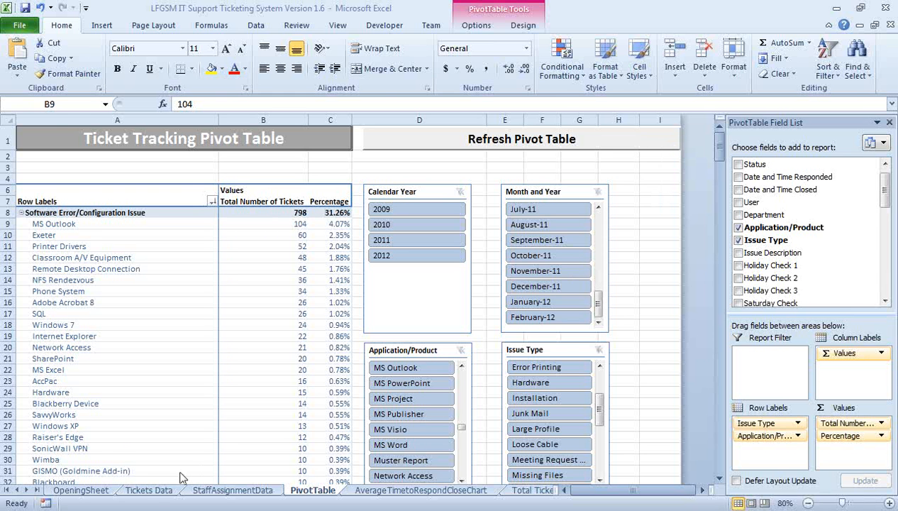
# Go to the Tickets Data header row and review the columns through Information Only and back to Date and Time Opened
pyautogui.click(151, 490)
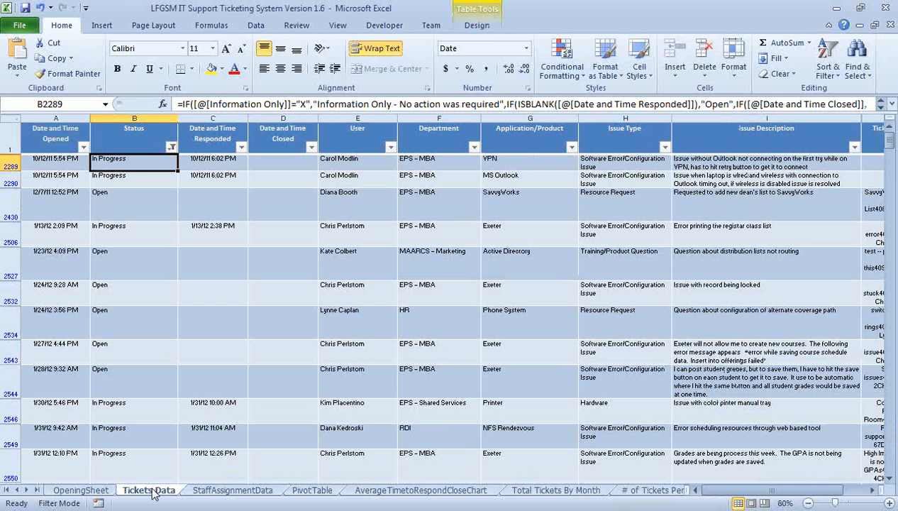
pyautogui.hotkey('ctrl', 'Up')
pyautogui.press('Left')
pyautogui.press('Right')
pyautogui.press('Right')
pyautogui.press('Right')
pyautogui.press('Right')
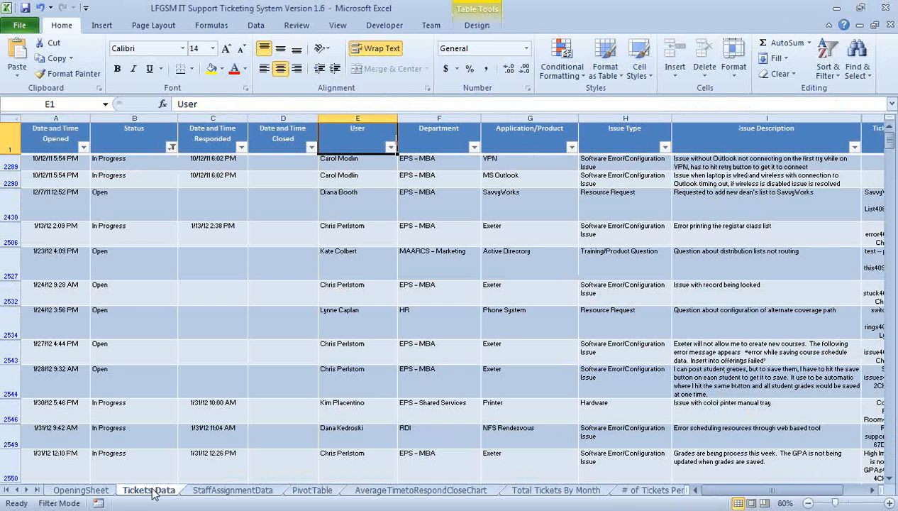
pyautogui.press('Right')
pyautogui.press('Right')
pyautogui.press('Right')
pyautogui.press('Right')
pyautogui.press('Right')
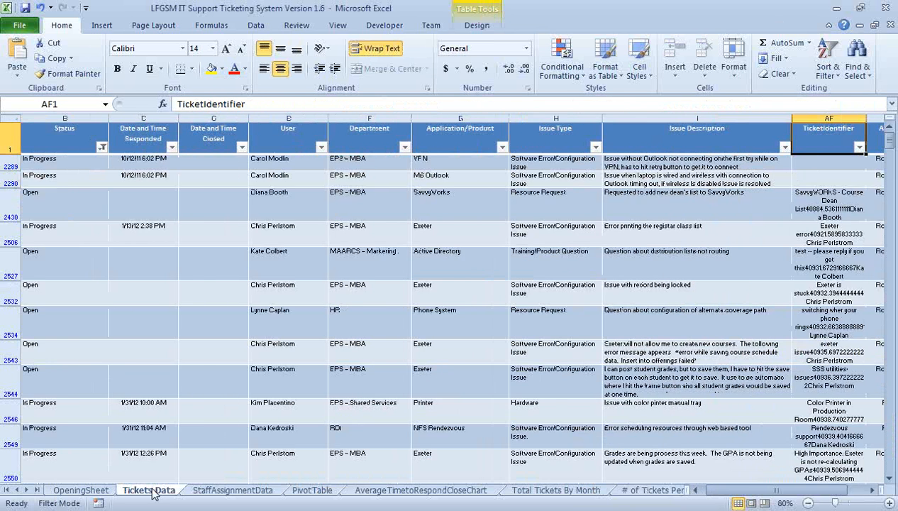
pyautogui.press('Right')
pyautogui.press('Right')
pyautogui.press('Right')
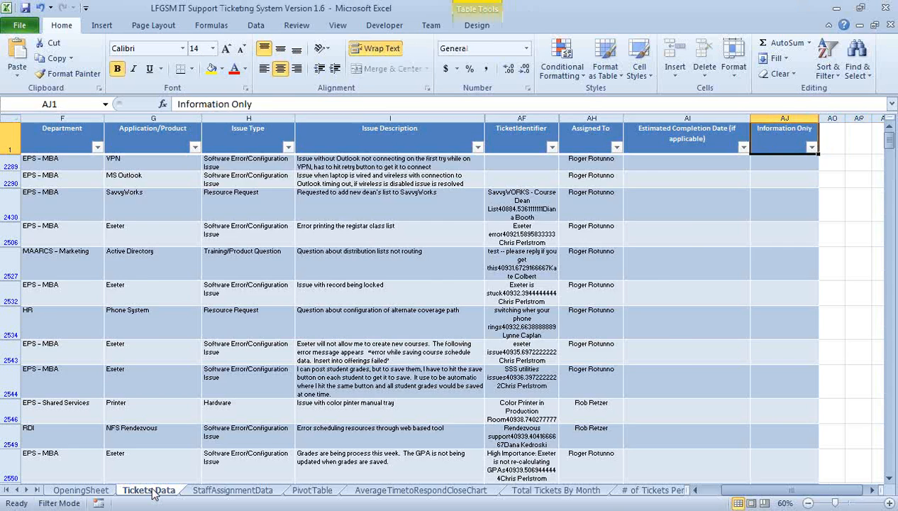
pyautogui.press('Left')
pyautogui.press('Left')
pyautogui.press('Left')
pyautogui.press('Left')
pyautogui.press('Left')
pyautogui.press('Left')
pyautogui.press('Left')
pyautogui.press('Left')
pyautogui.press('Left')
pyautogui.press('Left')
pyautogui.press('Left')
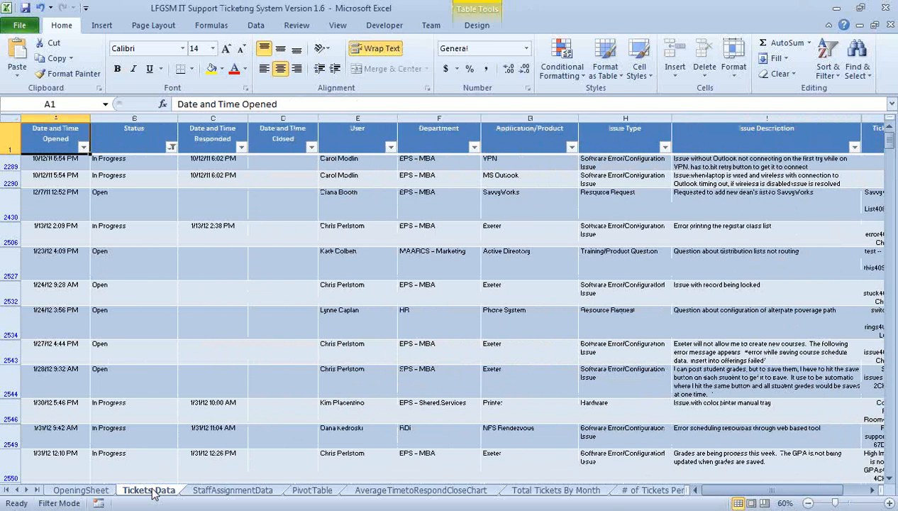
# Go through the Tickets Data headers again from Date and Time Opened, revisiting Application/Product and finishing at Information Only
pyautogui.press('Right')
pyautogui.press('Right')
pyautogui.press('Right')
pyautogui.press('Right')
pyautogui.press('Right')
pyautogui.press('Right')
pyautogui.press('Right')
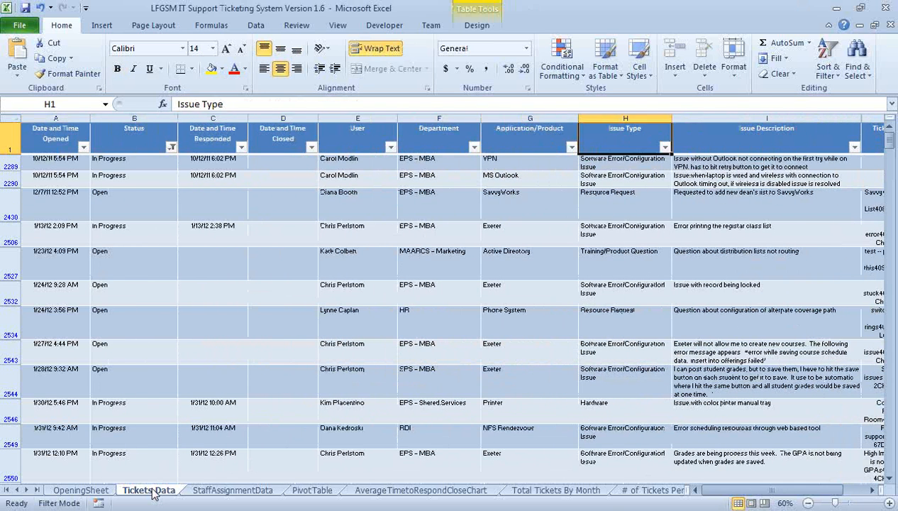
pyautogui.press('Right')
pyautogui.press('Right')
pyautogui.press('Right')
pyautogui.press('Right')
pyautogui.press('Right')
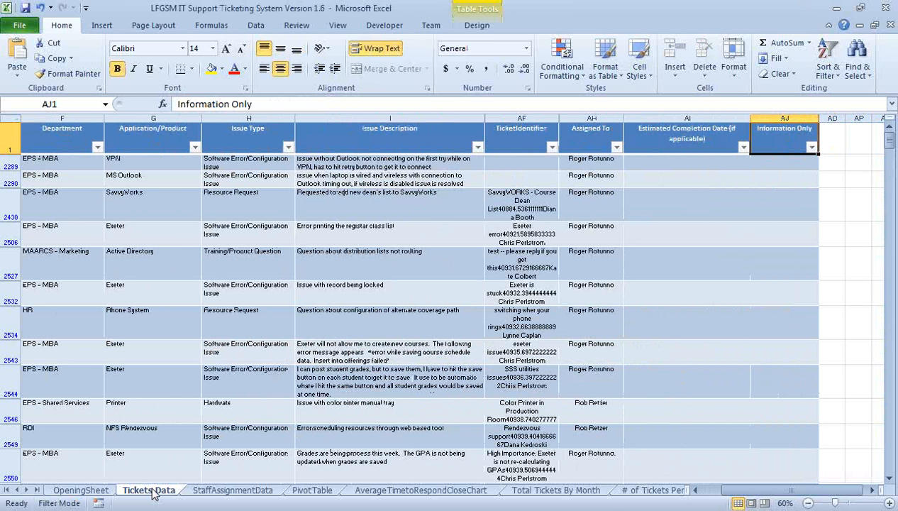
pyautogui.press('Left')
pyautogui.press('Left')
pyautogui.press('Left')
pyautogui.press('Left')
pyautogui.press('Left')
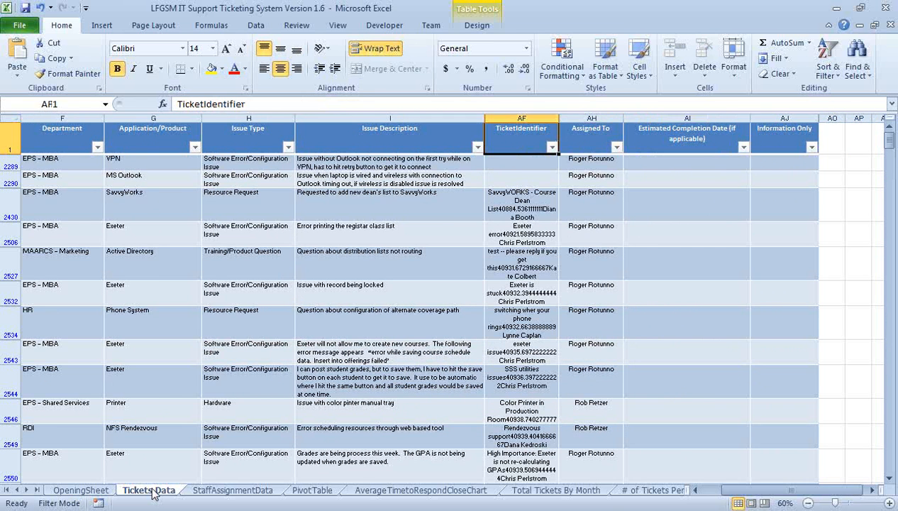
pyautogui.press('Left')
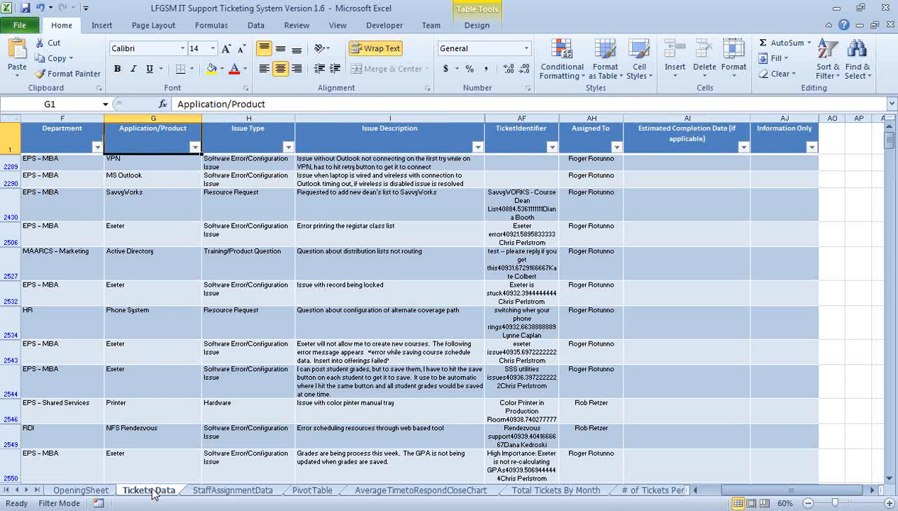
pyautogui.press('Right')
pyautogui.press('Right')
pyautogui.press('Right')
pyautogui.press('Right')
pyautogui.press('Right')
pyautogui.press('Right')
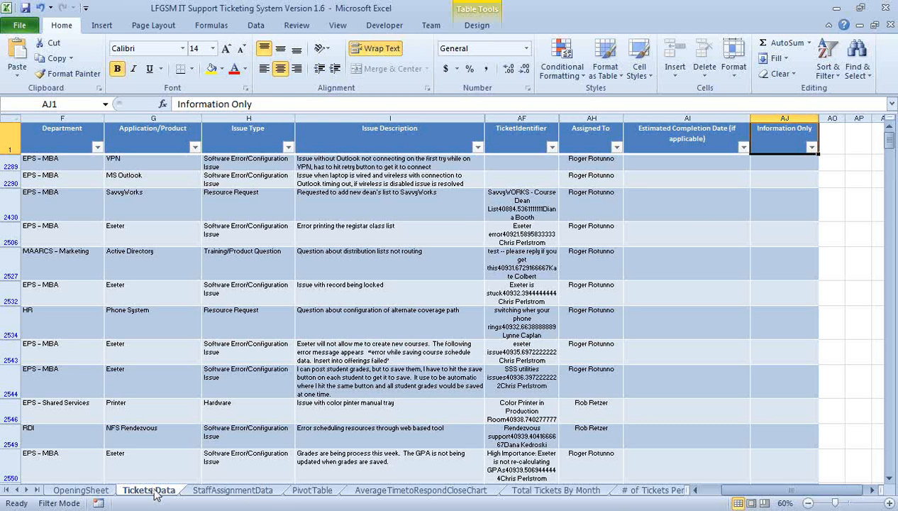
# Look at the ticket summary on OpeningSheet and return to Tickets Data, selecting the Issue Type cell H2532
pyautogui.click(894, 184)
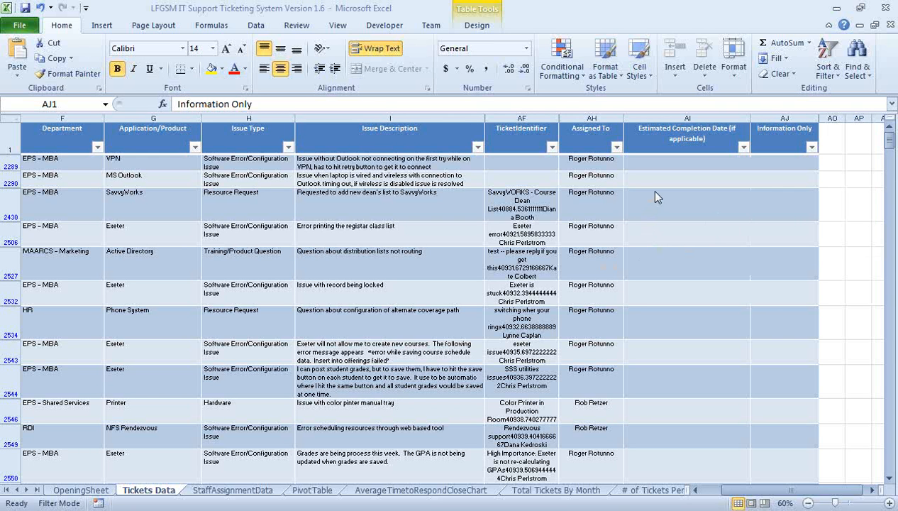
pyautogui.click(447, 289)
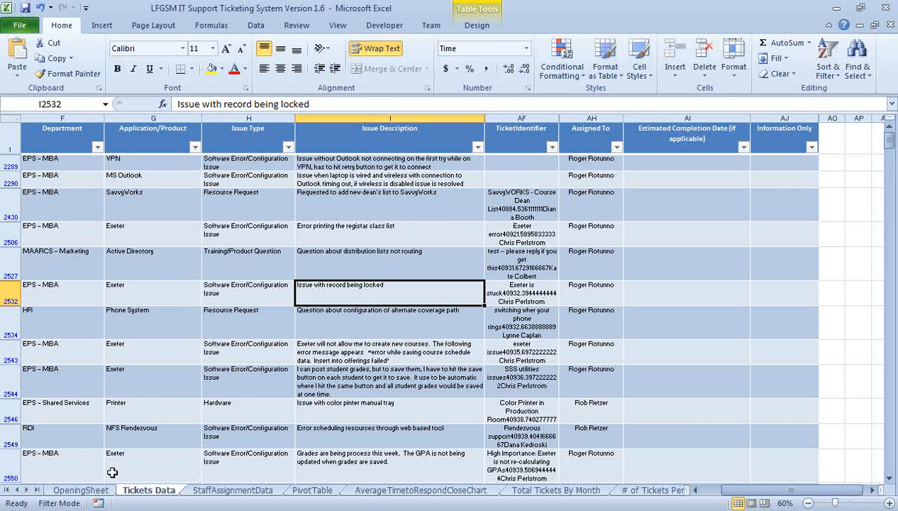
pyautogui.click(92, 491)
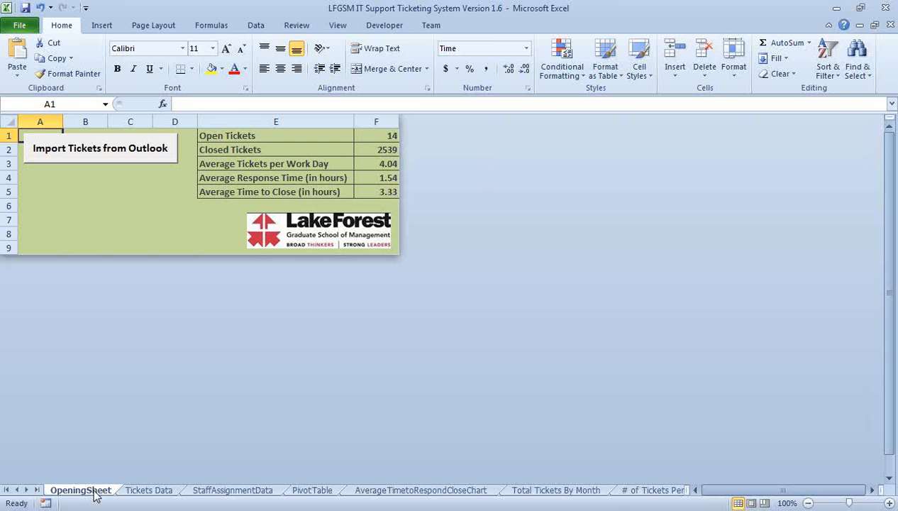
pyautogui.click(148, 491)
pyautogui.press('Left')
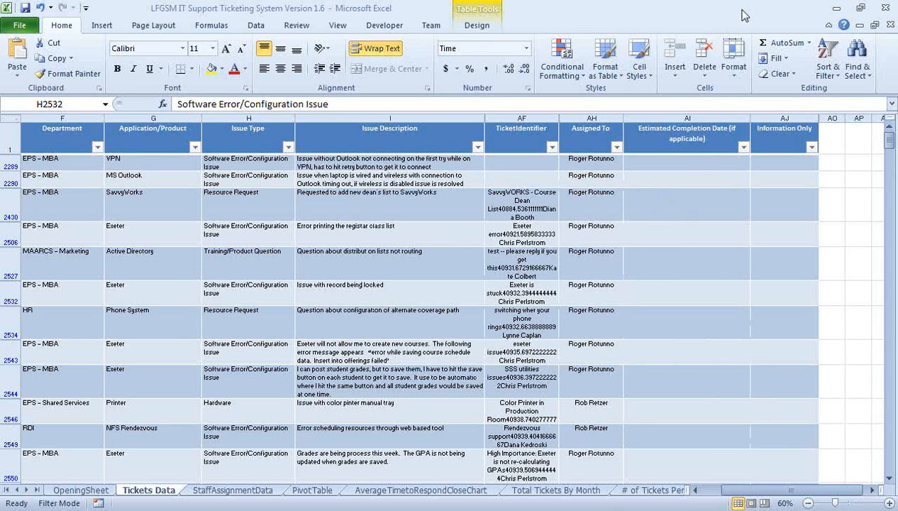
# Go to the PivotTable sheet and bring up the PivotTable's refresh options
pyautogui.click(296, 489)
pyautogui.click(298, 492)
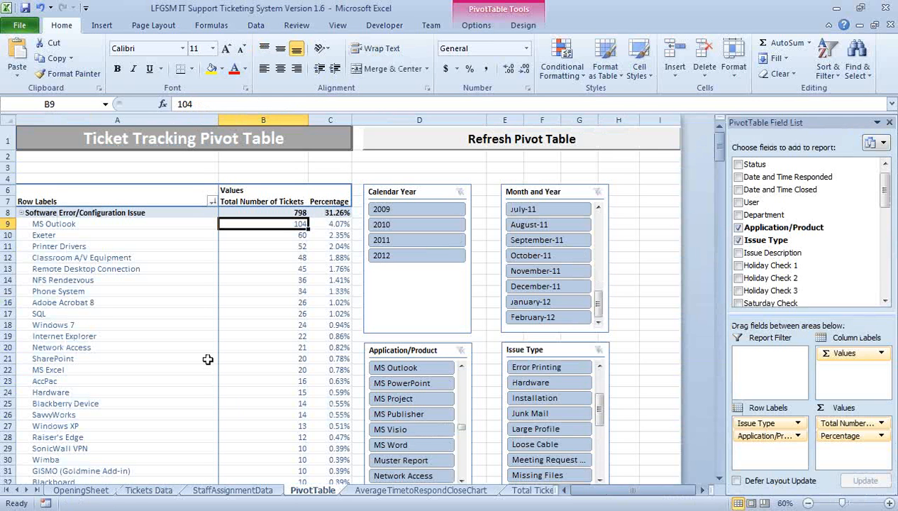
pyautogui.click(477, 25)
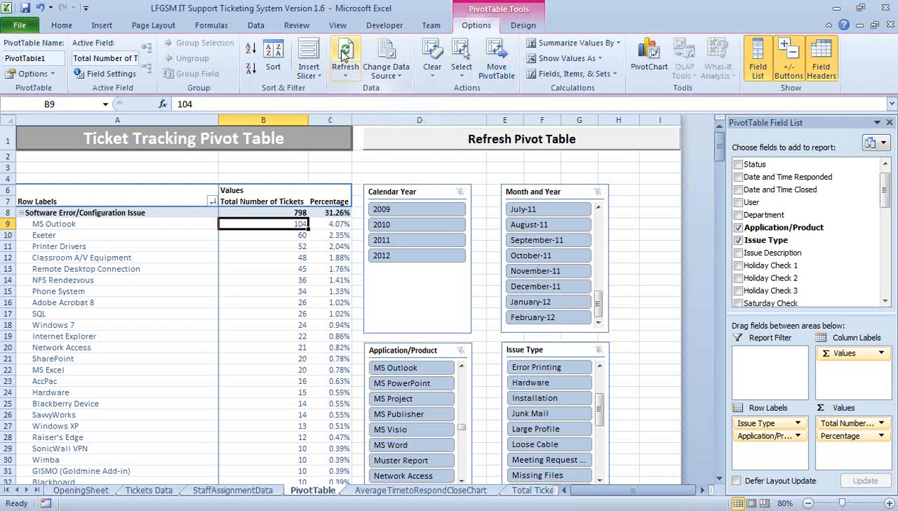
# Go to the last ticket record in Tickets Data and select its Date and Time Opened cell, A2554
pyautogui.click(163, 491)
pyautogui.click(890, 438)
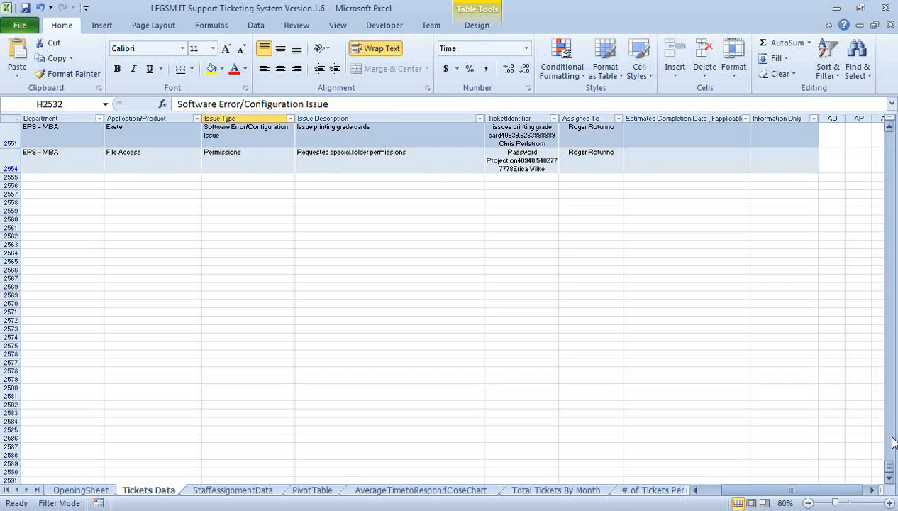
pyautogui.click(890, 439)
pyautogui.click(889, 459)
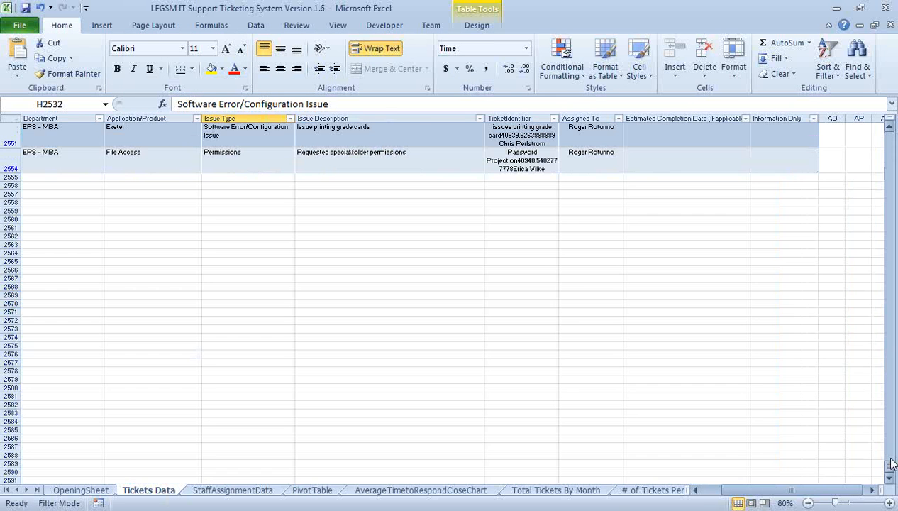
pyautogui.click(240, 183)
pyautogui.press('Left')
pyautogui.press('Up')
pyautogui.press('Up')
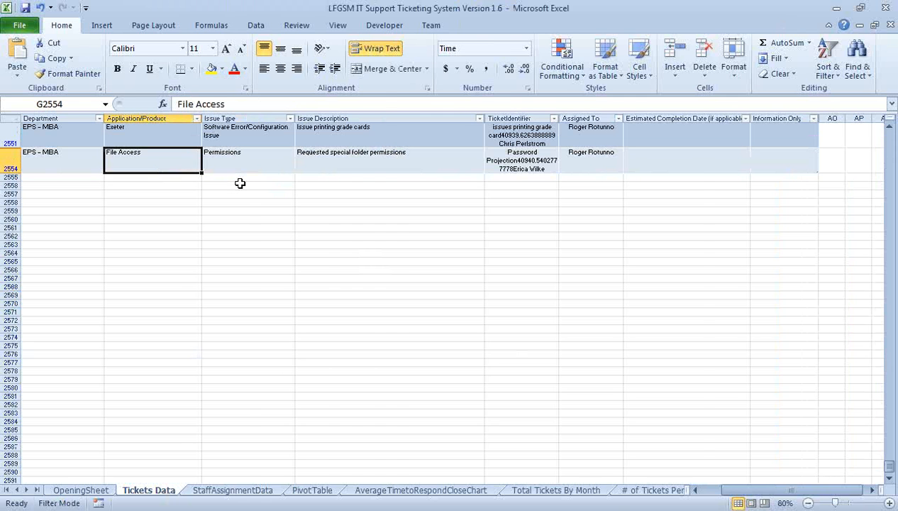
pyautogui.press('Left')
pyautogui.press('Left')
pyautogui.press('Left')
pyautogui.press('Left')
pyautogui.press('Left')
pyautogui.press('Left')
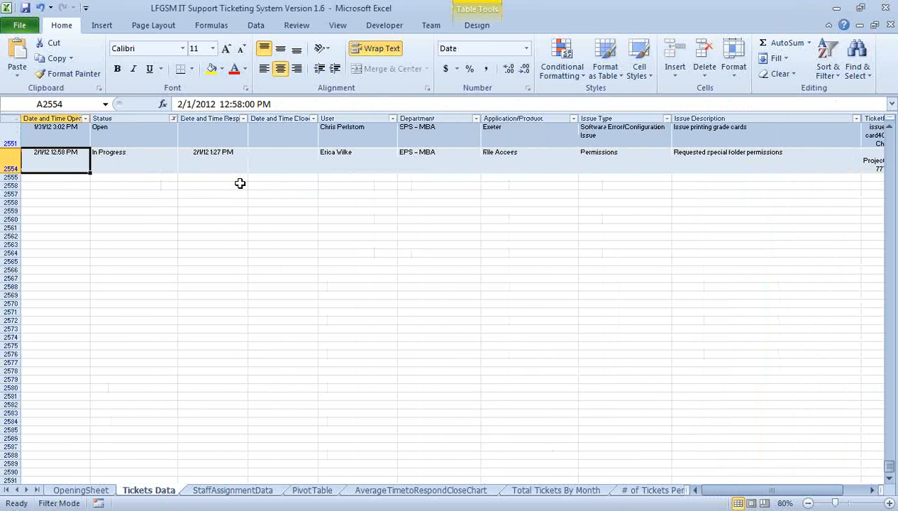
# Copy the last ticket record from column A through TicketIdentifier and paste it into row 2555
pyautogui.hotkey('shift', 'Right')
pyautogui.hotkey('shift', 'Right')
pyautogui.hotkey('shift', 'Right')
pyautogui.hotkey('shift', 'Right')
pyautogui.hotkey('shift', 'Right')
pyautogui.hotkey('shift', 'Right')
pyautogui.hotkey('shift', 'Right')
pyautogui.hotkey('shift', 'Right')
pyautogui.hotkey('ctrl', 'shift', 'Right')
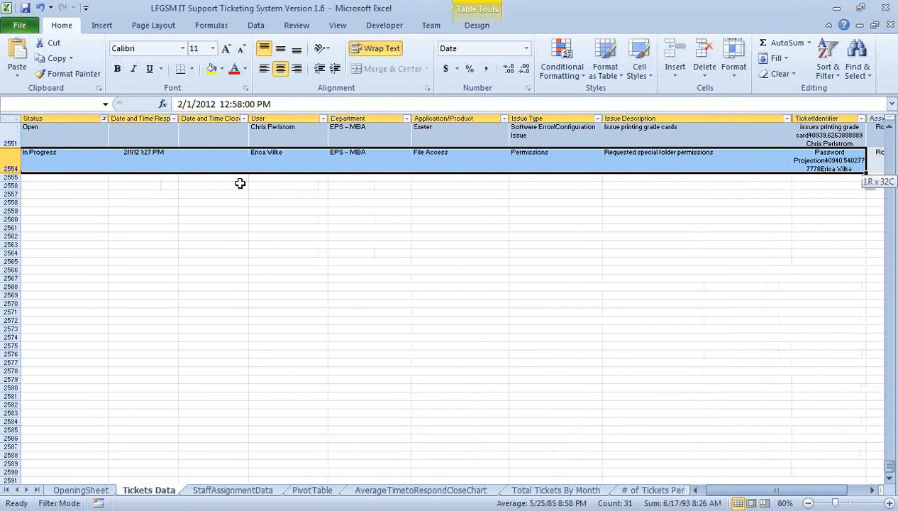
pyautogui.hotkey('ctrl', 'c')
pyautogui.press('Down')
pyautogui.press('Return')
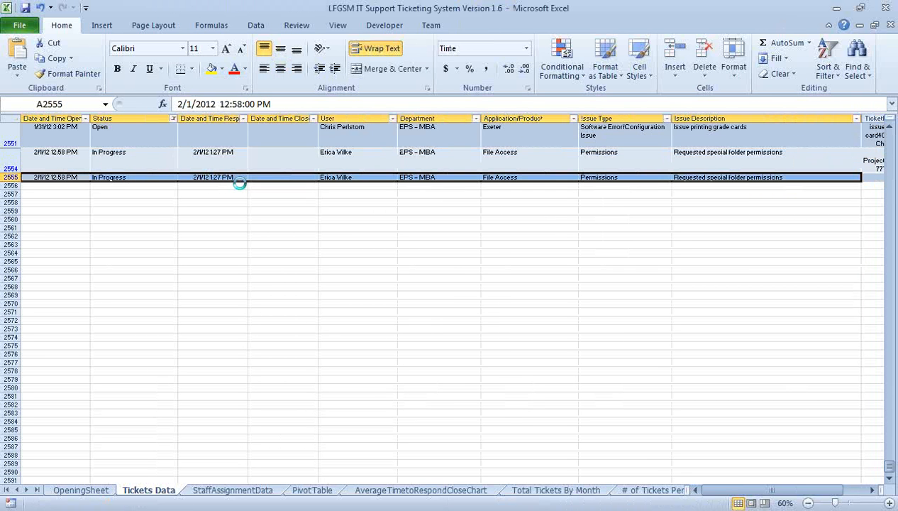
pyautogui.press('Down')
pyautogui.press('Down')
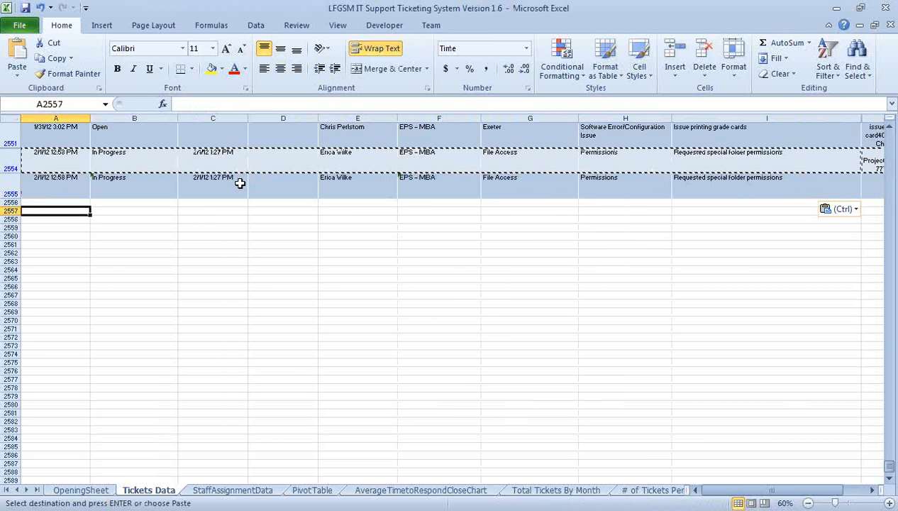
# On the PivotTable sheet, collapse the entire Issue Type field to show only issue type totals
pyautogui.click(310, 490)
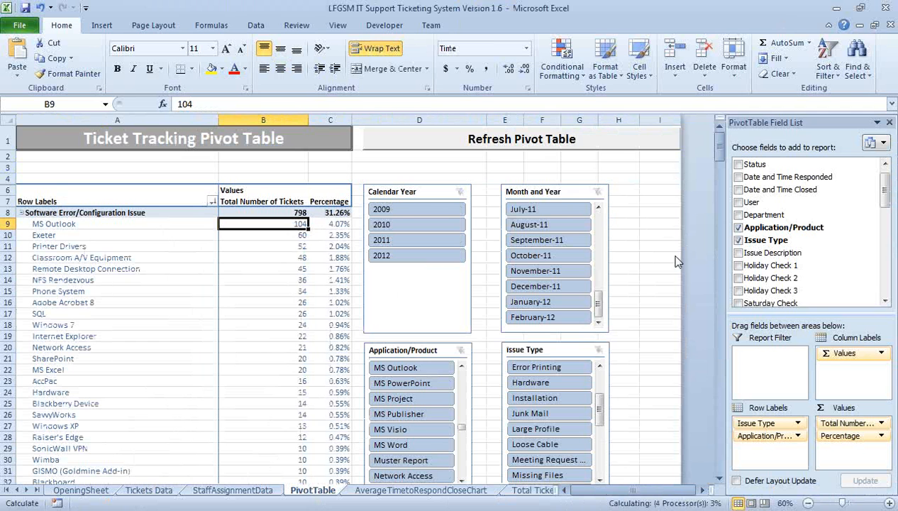
pyautogui.rightClick(26, 212)
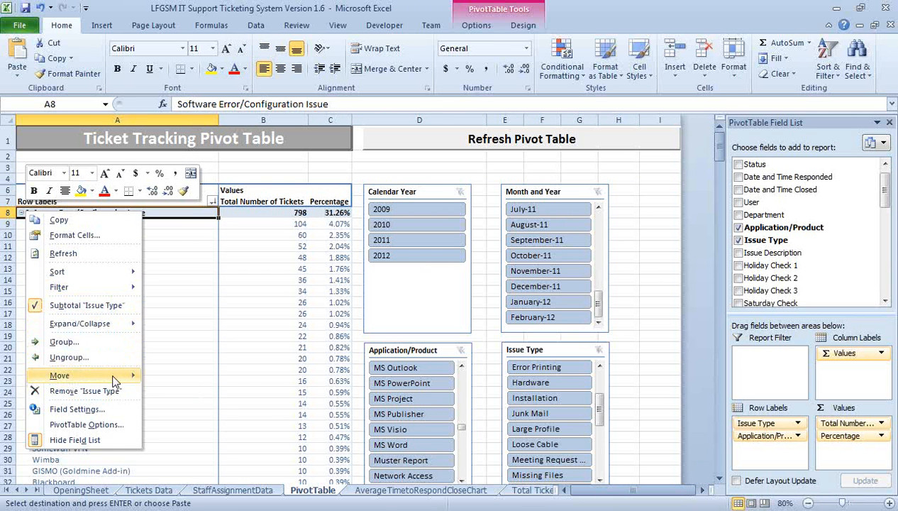
pyautogui.moveTo(116, 328)
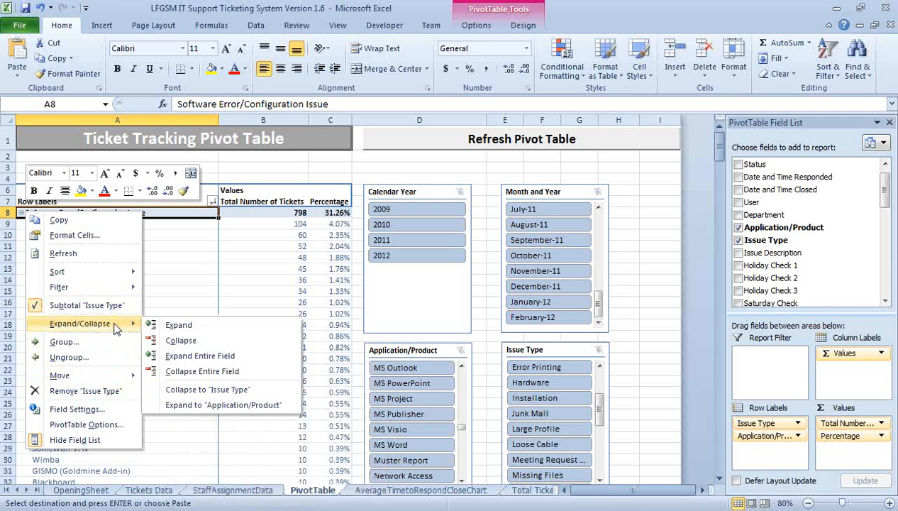
pyautogui.click(177, 371)
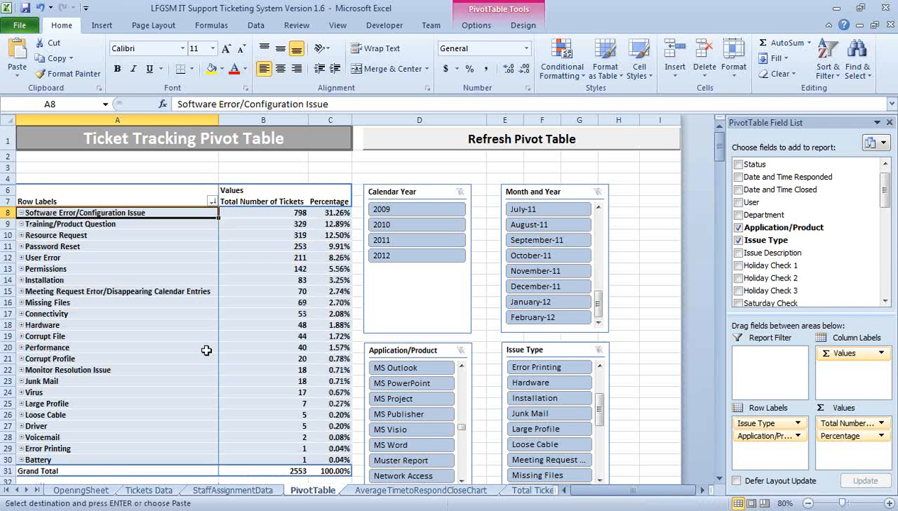
# Select the Grand Total ticket count and refresh the PivotTable to include the added ticket
pyautogui.click(291, 471)
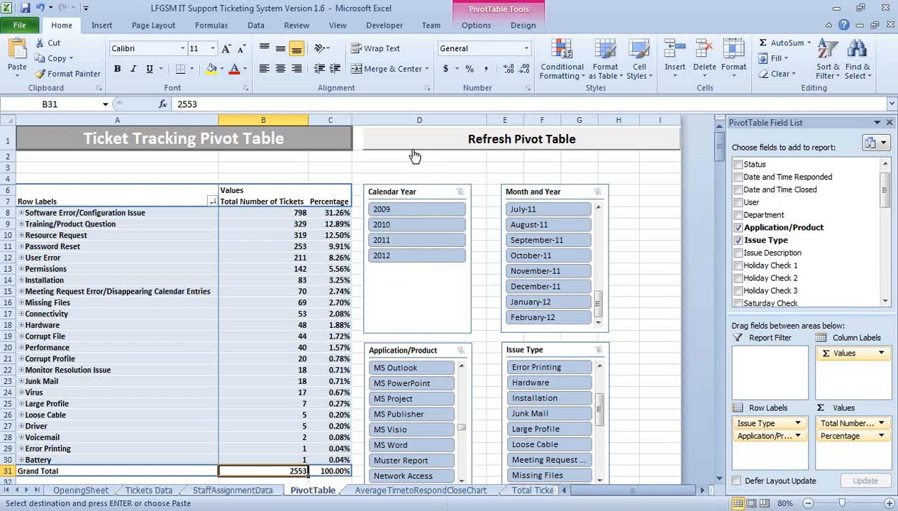
pyautogui.click(477, 26)
pyautogui.click(347, 50)
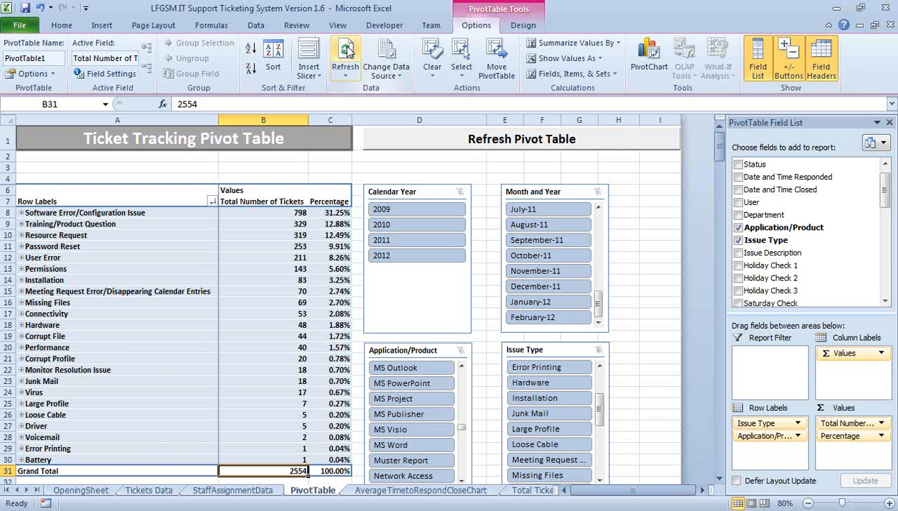
pyautogui.click(460, 144)
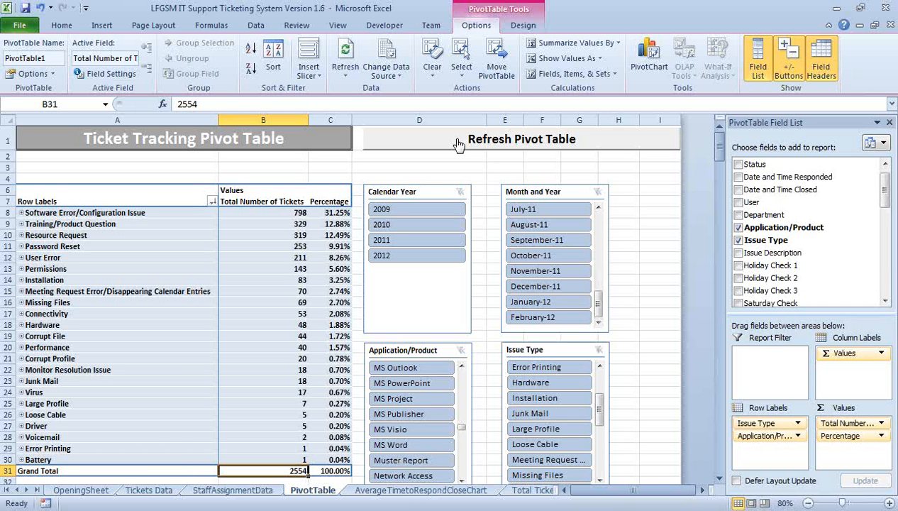
pyautogui.click(458, 144)
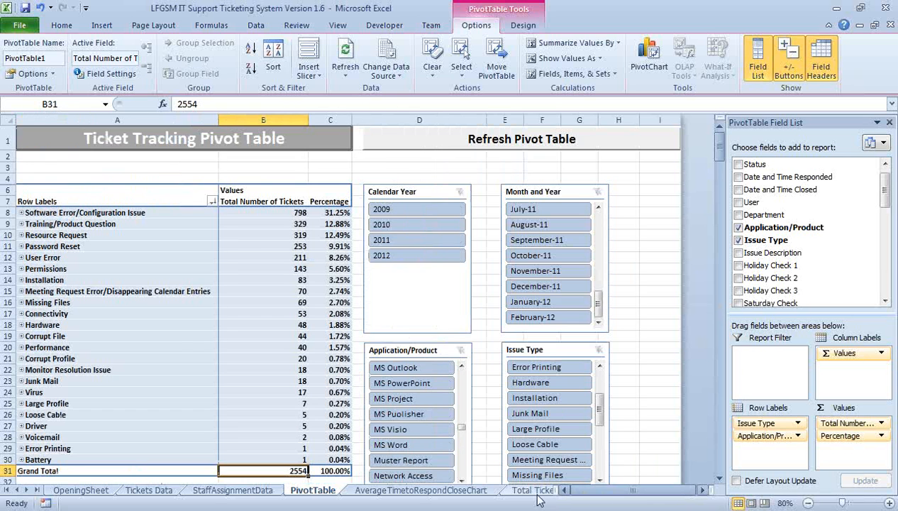
# Add the Department field to the PivotTable's row labels and place it above Issue Type
pyautogui.click(183, 348)
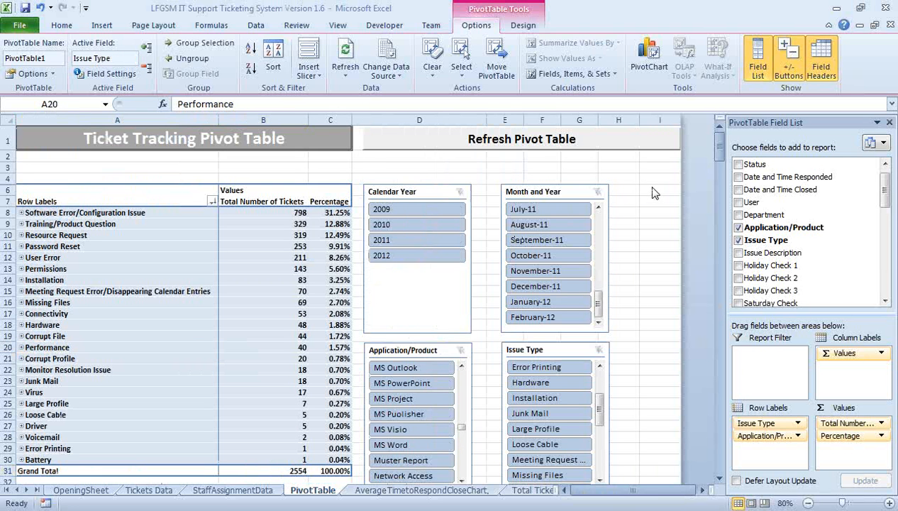
pyautogui.click(288, 268)
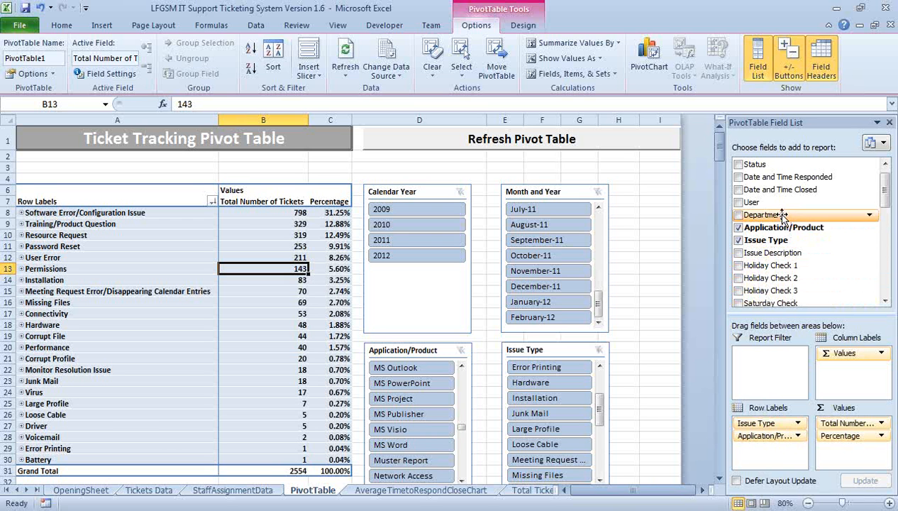
pyautogui.moveTo(772, 215); pyautogui.dragTo(770, 445)
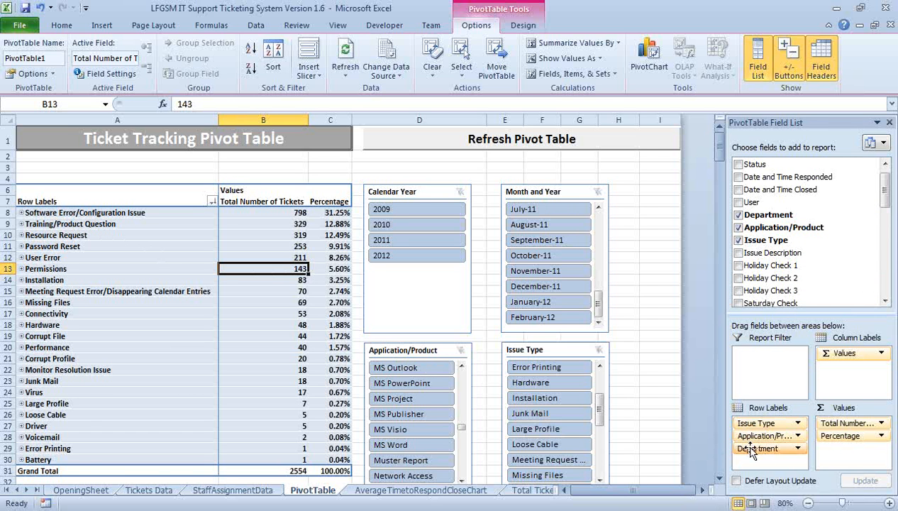
pyautogui.moveTo(744, 448); pyautogui.dragTo(751, 423)
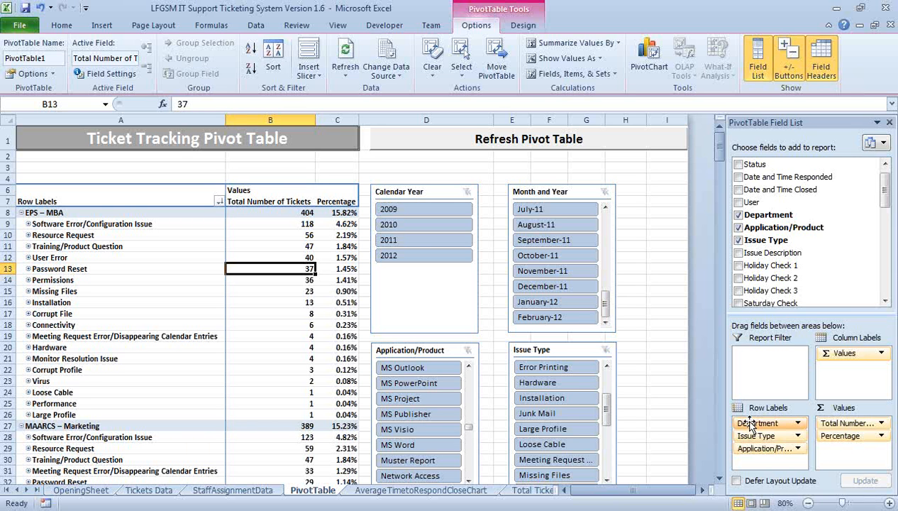
# Examine the issue types under EPS – MBA, highlighting Software Error/Configuration Issue through Training/Product Question in A9:A11
pyautogui.press('Left')
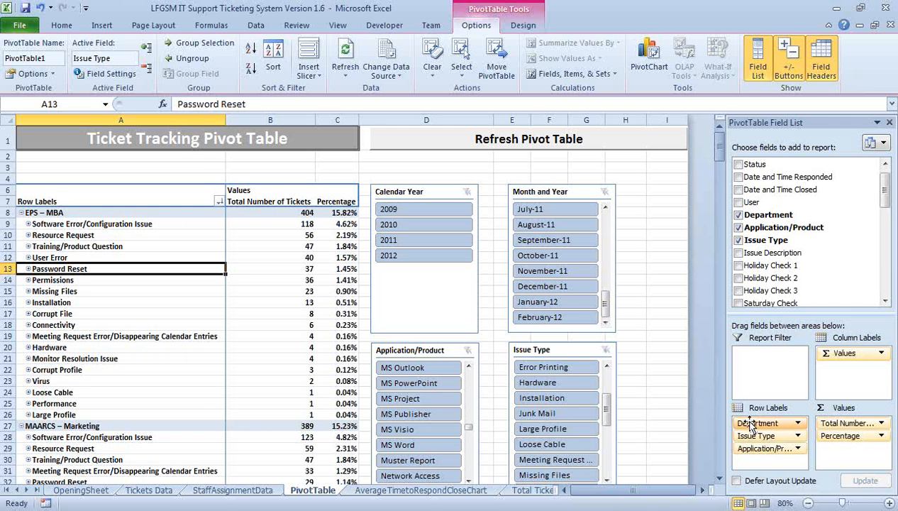
pyautogui.press('Down')
pyautogui.press('Up')
pyautogui.press('Up')
pyautogui.press('Up')
pyautogui.press('Up')
pyautogui.press('Up')
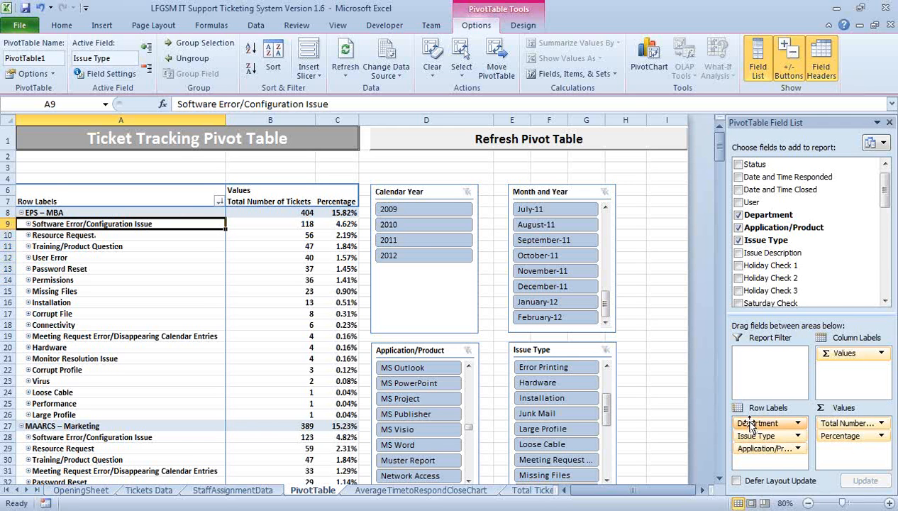
pyautogui.hotkey('shift', 'Down')
pyautogui.hotkey('shift', 'Down')
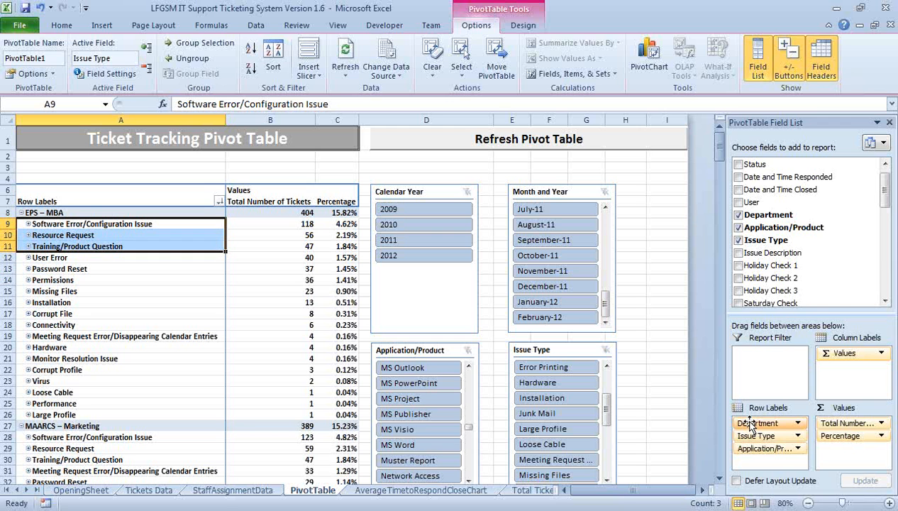
pyautogui.click(885, 189)
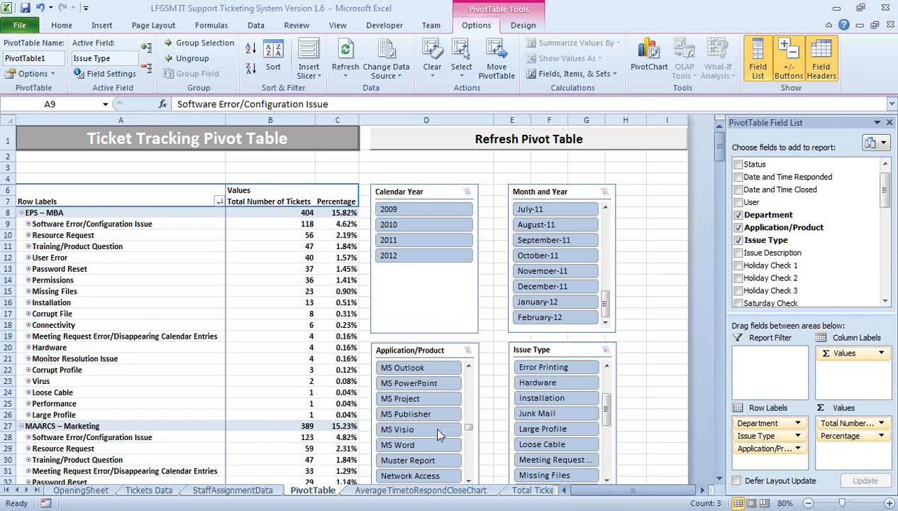
# View the AverageTimetoRespondCloseChart and Total Tickets By Month charts, ending on the Monthly Analysis Product sheet
pyautogui.click(427, 489)
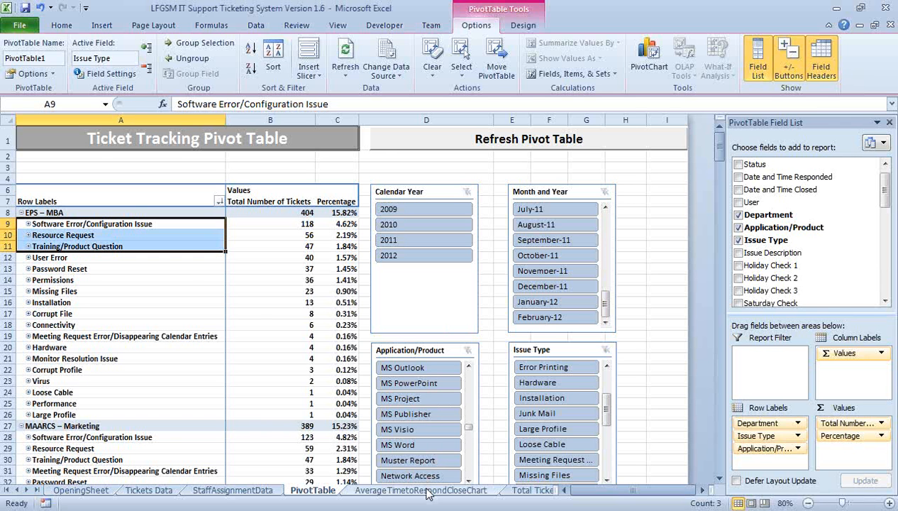
pyautogui.click(427, 491)
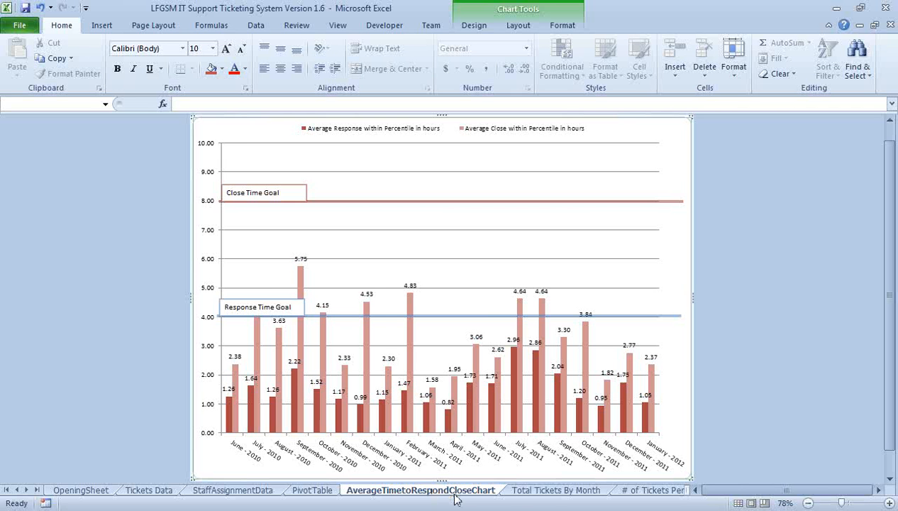
pyautogui.click(557, 489)
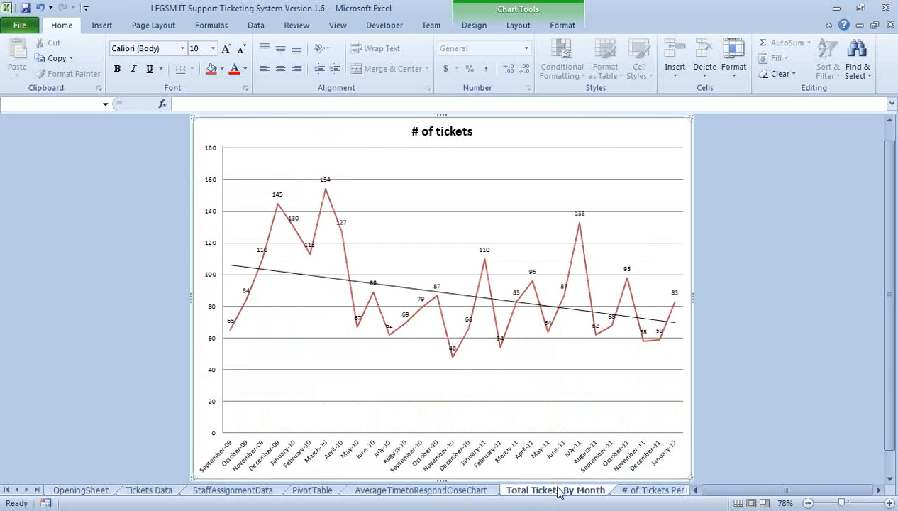
pyautogui.click(630, 491)
pyautogui.click(636, 492)
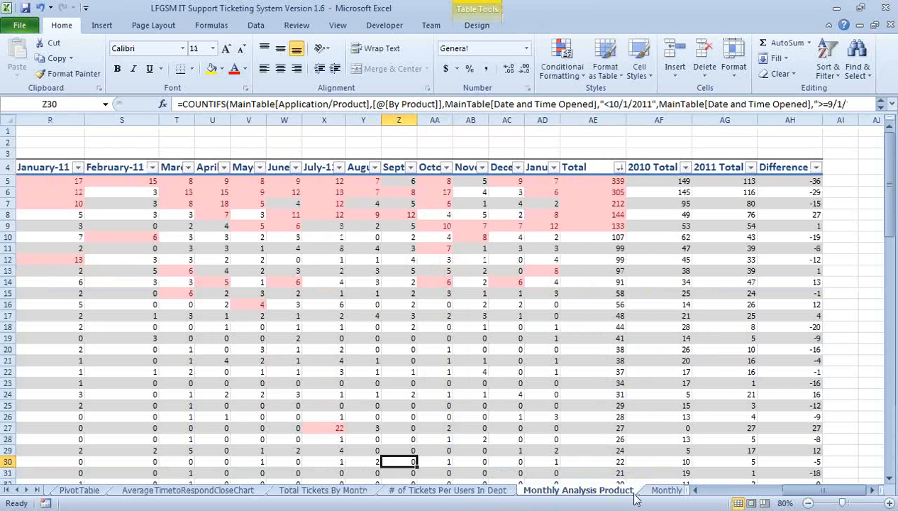
# Look back through the monthly ticket counts by product to the MS Outlook label in cell A5
pyautogui.click(374, 276)
pyautogui.press('Left')
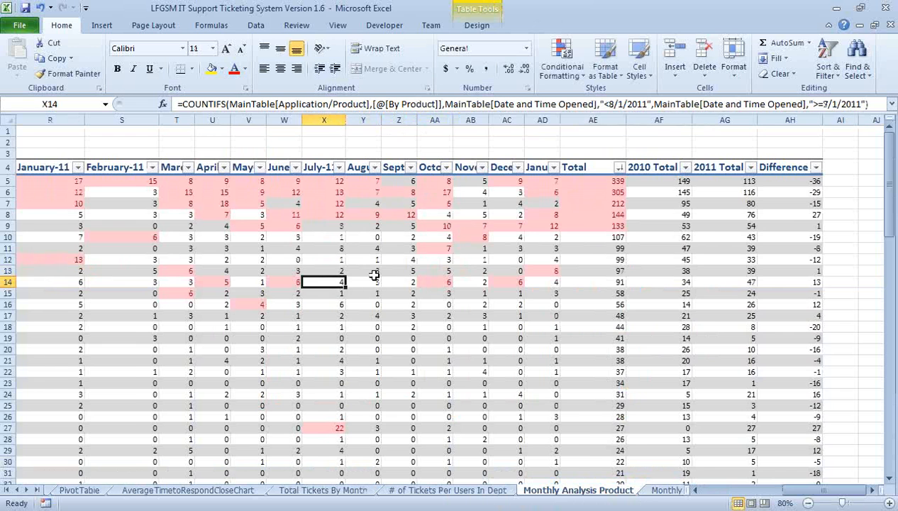
pyautogui.press('Left')
pyautogui.press('Left')
pyautogui.press('Left')
pyautogui.press('Left')
pyautogui.press('Left')
pyautogui.press('Left')
pyautogui.press('Left')
pyautogui.press('Left')
pyautogui.press('Left')
pyautogui.press('Left')
pyautogui.press('Left')
pyautogui.press('Left')
pyautogui.press('Left')
pyautogui.press('Left')
pyautogui.press('Left')
pyautogui.press('Left')
pyautogui.press('Up')
pyautogui.press('Left')
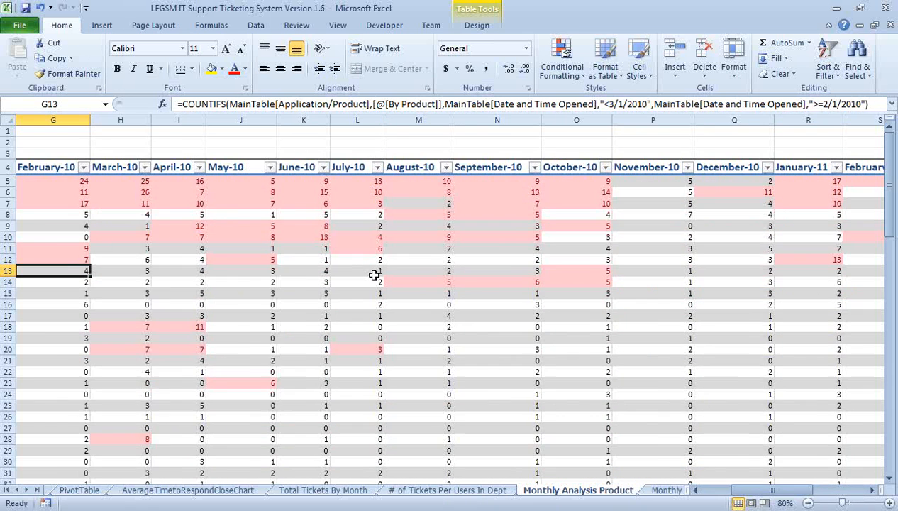
pyautogui.press('Left')
pyautogui.press('Left')
pyautogui.press('Left')
pyautogui.press('Left')
pyautogui.press('Left')
pyautogui.press('Left')
pyautogui.press('Up')
pyautogui.press('Up')
pyautogui.press('Up')
pyautogui.press('Up')
pyautogui.press('Up')
pyautogui.press('Up')
pyautogui.press('Up')
pyautogui.press('Up')
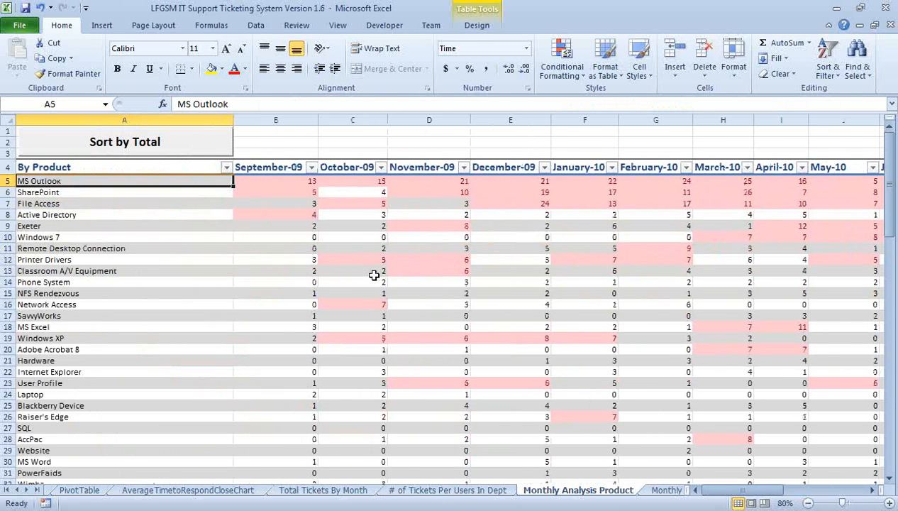
# Examine the COUNTIFS formula behind MS Outlook's September-09 count in B5, comparing it with the October-09 formula
pyautogui.press('Right')
pyautogui.press('Left')
pyautogui.press('Right')
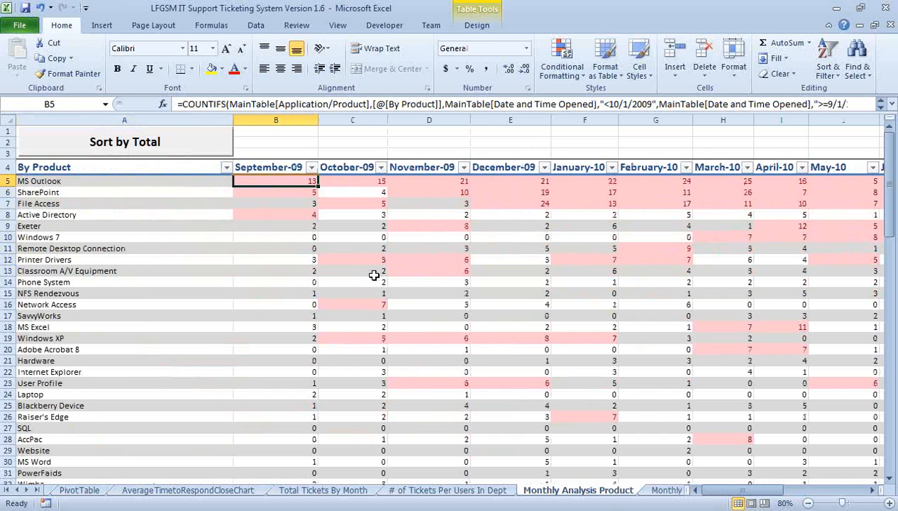
pyautogui.press('Right')
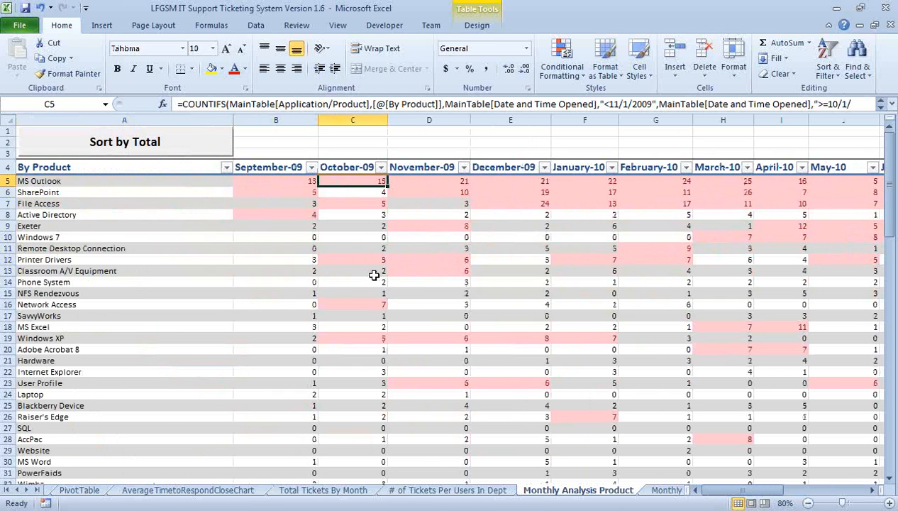
pyautogui.press('Left')
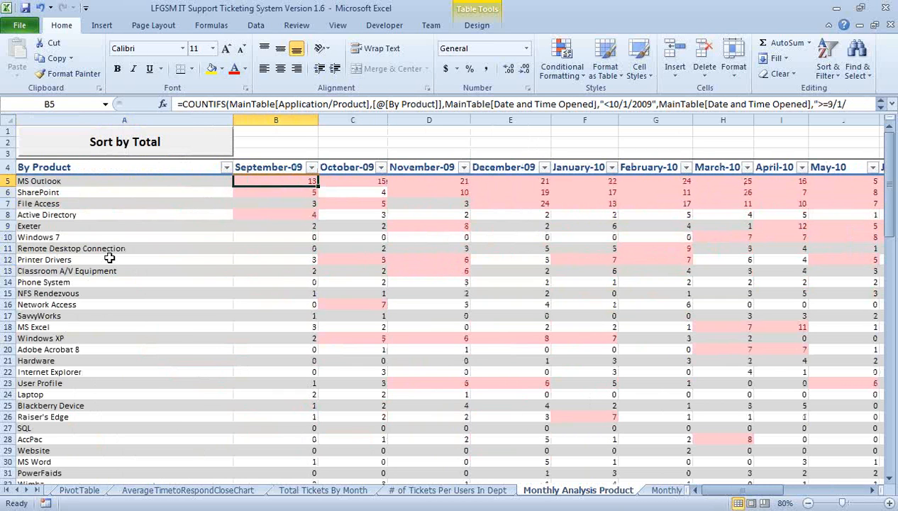
pyautogui.click(260, 103)
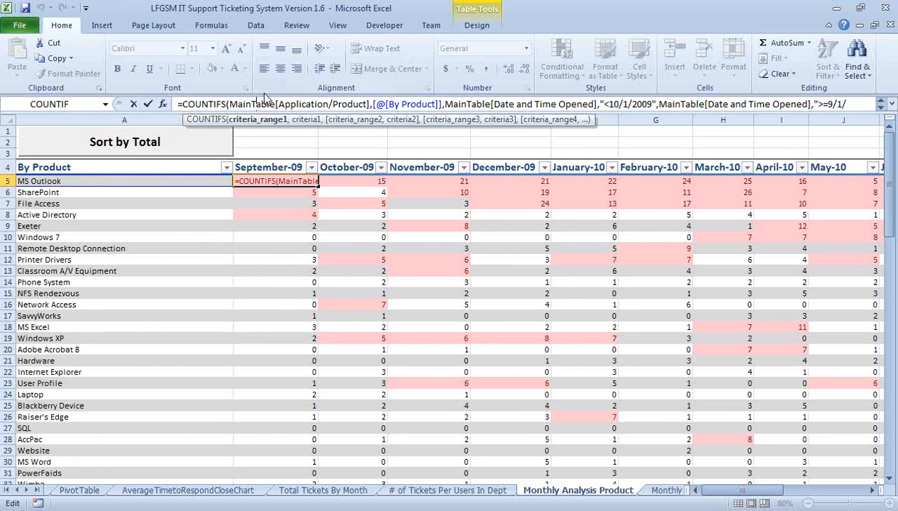
pyautogui.click(148, 103)
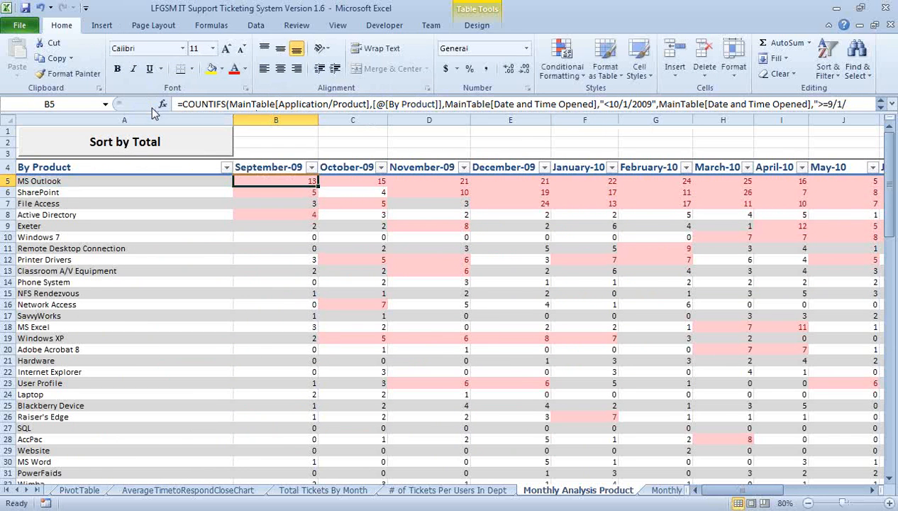
# Return to the Total Tickets By Month chart
pyautogui.click(284, 491)
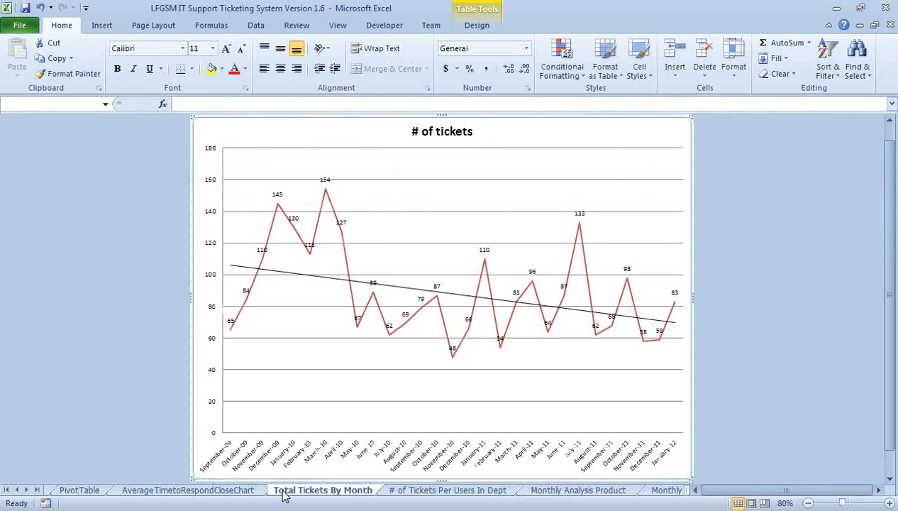